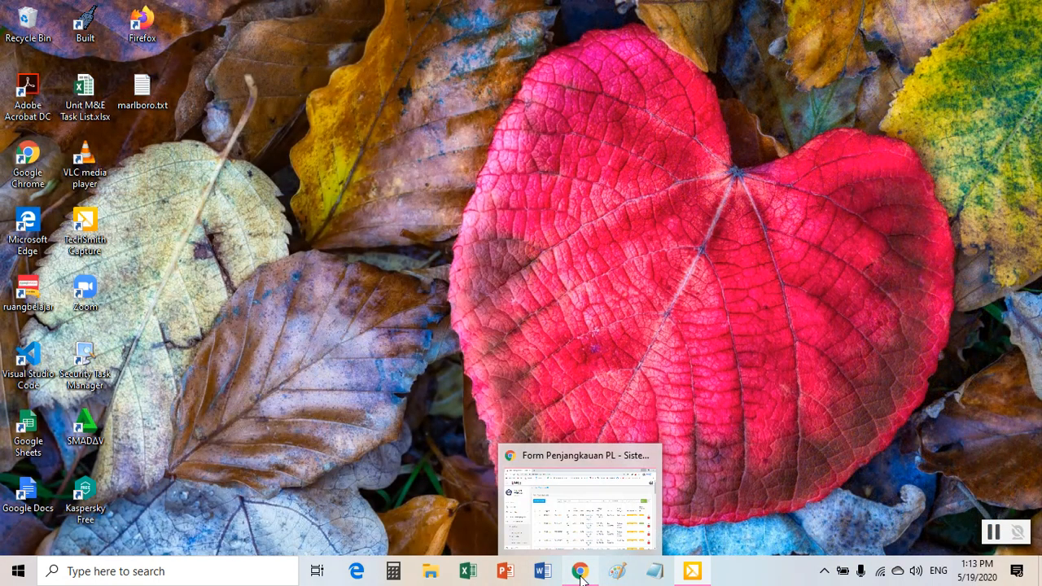
# Switch to the Form Penjangkauan PL page in Chrome and open the export form for its outreach records.
pyautogui.click(579, 571)
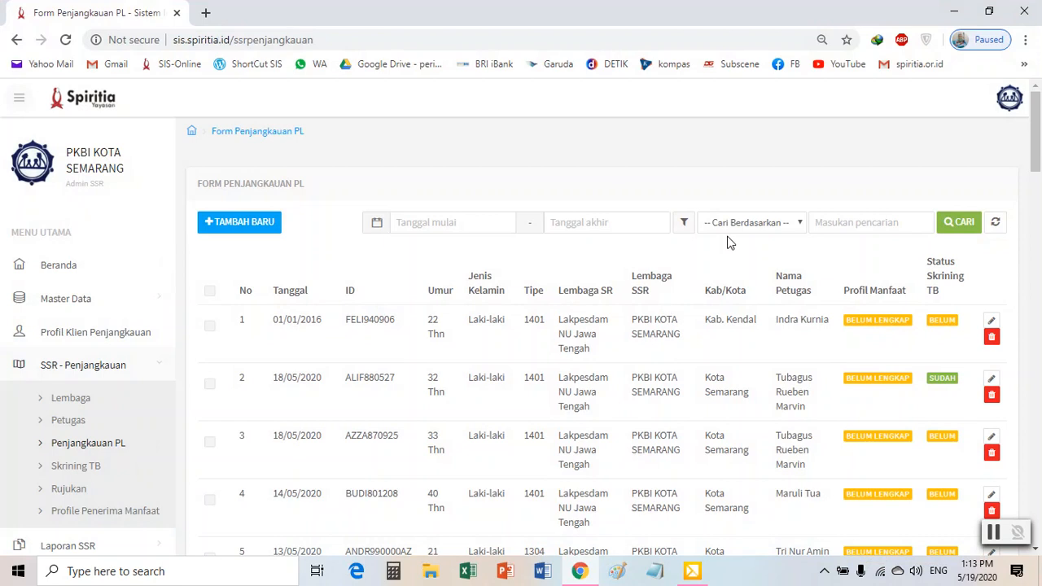
pyautogui.moveTo(1035, 136); pyautogui.dragTo(1039, 525)
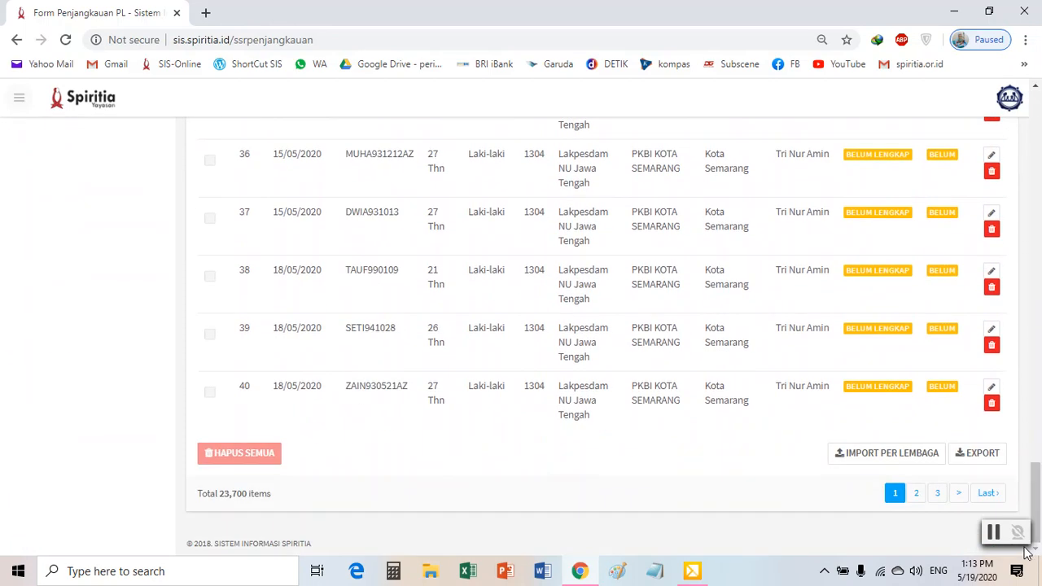
pyautogui.click(973, 454)
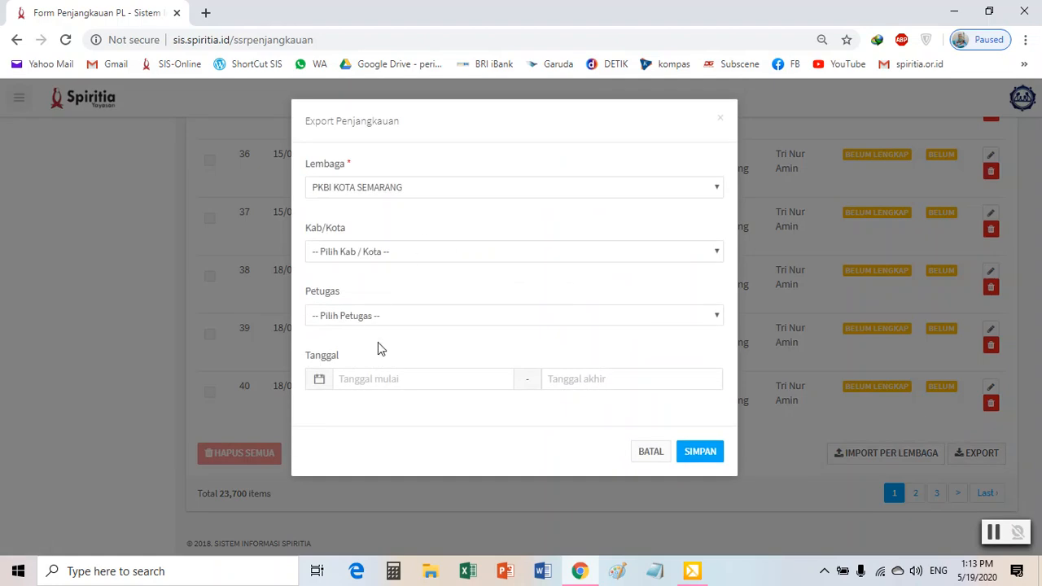
# Set the export's date range from 26/12/2019 to 19/05/2020.
pyautogui.click(375, 380)
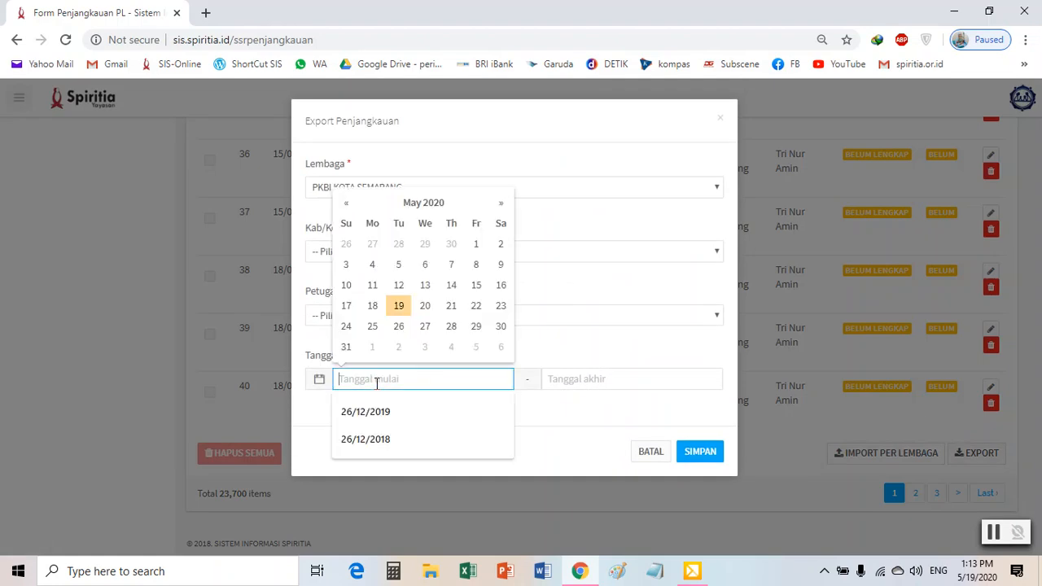
pyautogui.click(386, 423)
pyautogui.press('Tab')
pyautogui.click(609, 310)
pyautogui.click(608, 307)
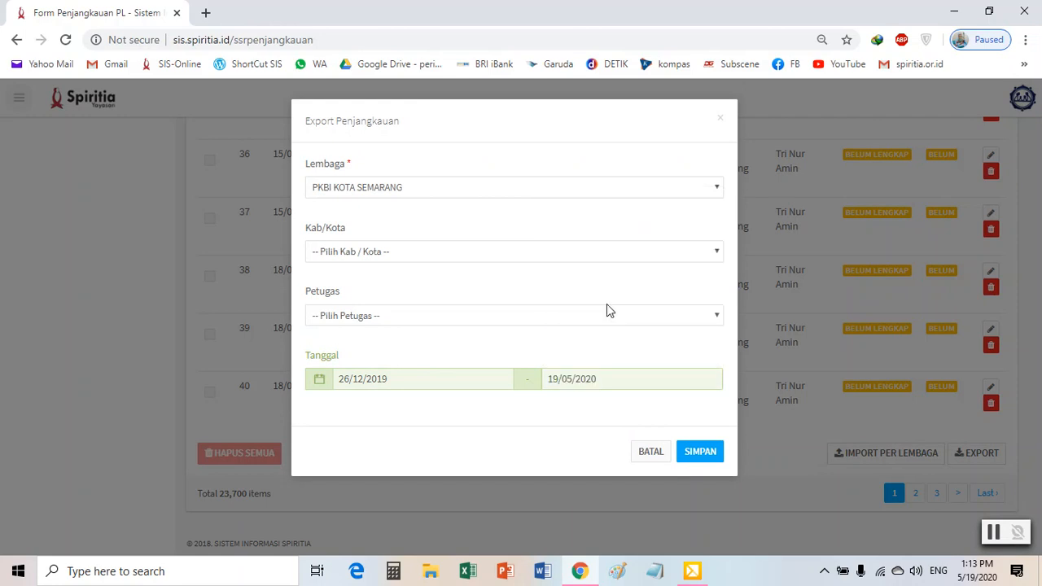
# Export the records, save them as From Penjangkauan PL (74).xls in Downloads, and open the file in Excel.
pyautogui.click(700, 452)
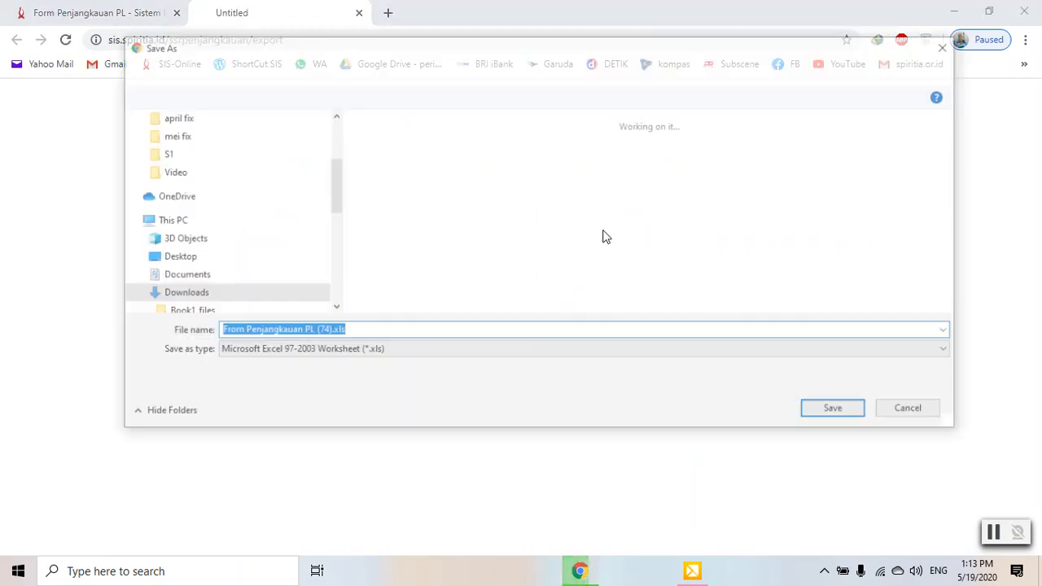
pyautogui.click(852, 412)
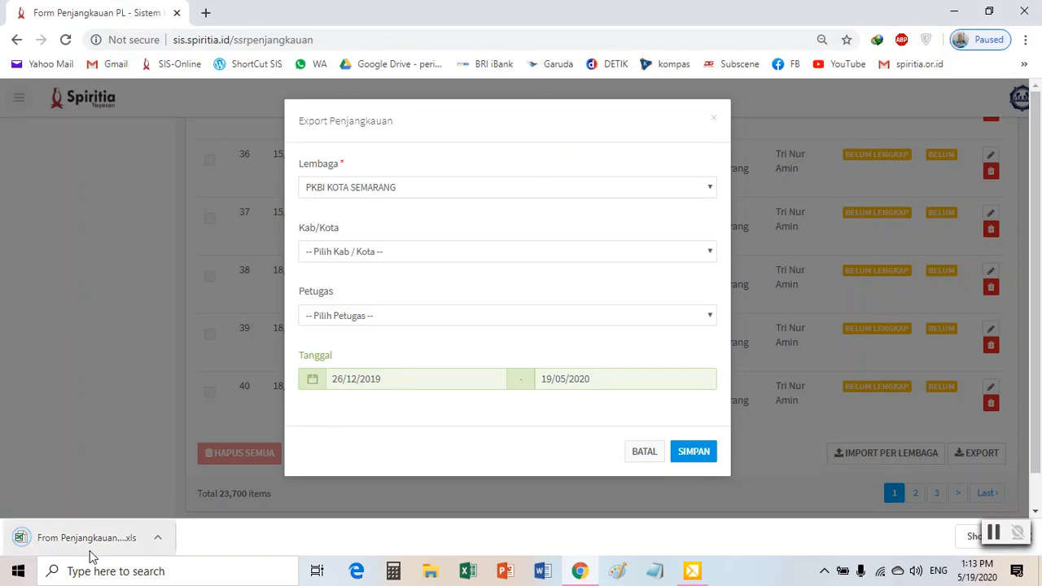
pyautogui.click(63, 544)
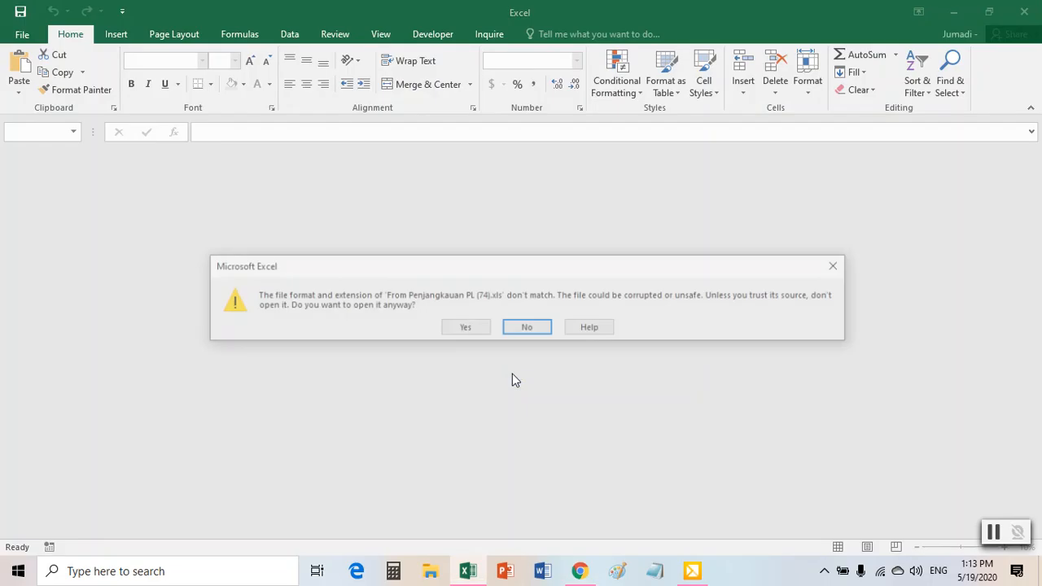
pyautogui.click(464, 329)
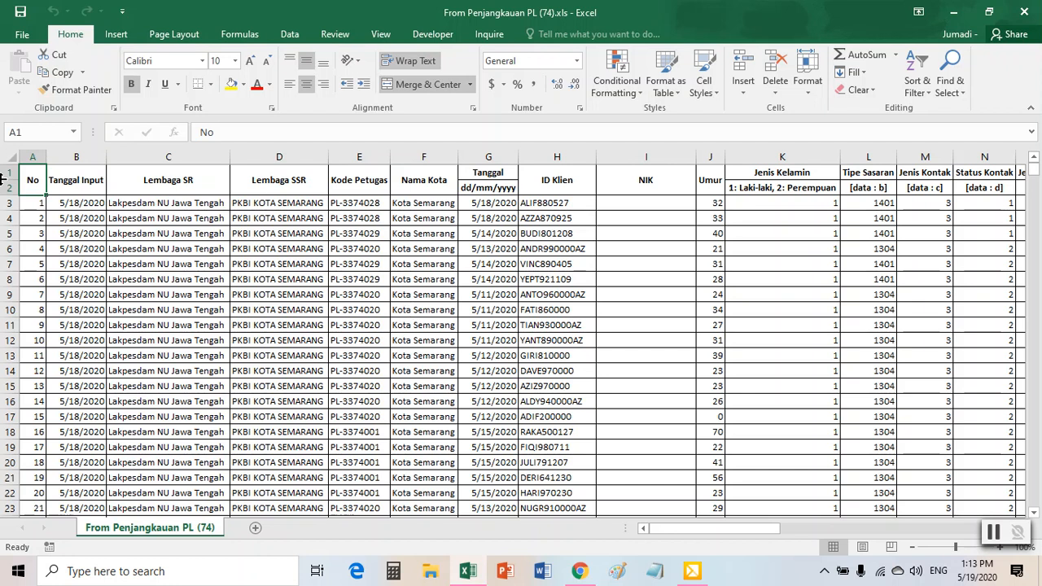
# Unmerge the header cells in rows 1 and 2 and fill the headings of columns A to Q down into row 2.
pyautogui.moveTo(7, 174)
pyautogui.mouseDown()
pyautogui.moveTo(14, 199)
pyautogui.moveTo(12, 188)
pyautogui.mouseUp()
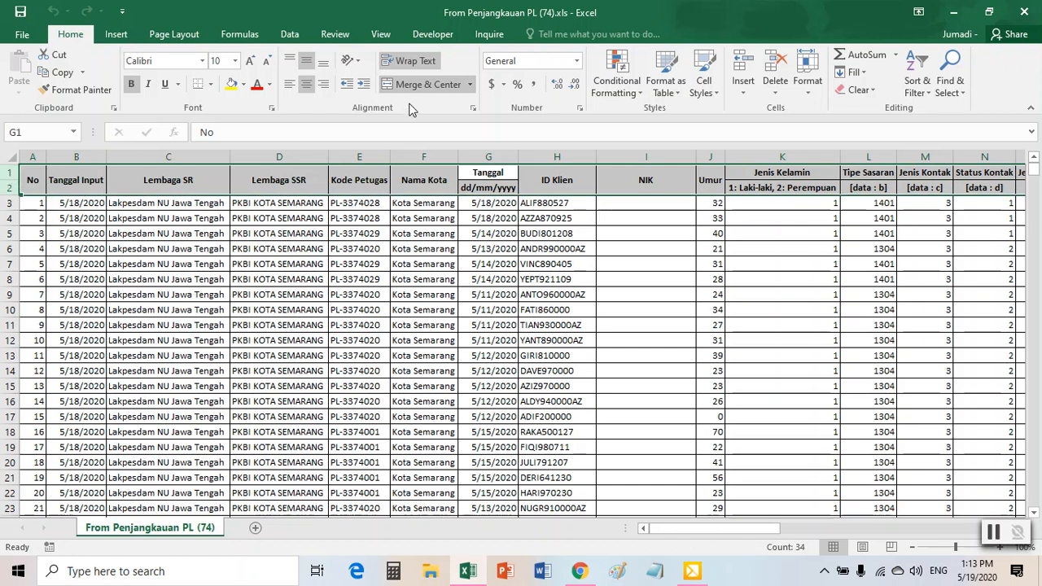
pyautogui.click(413, 84)
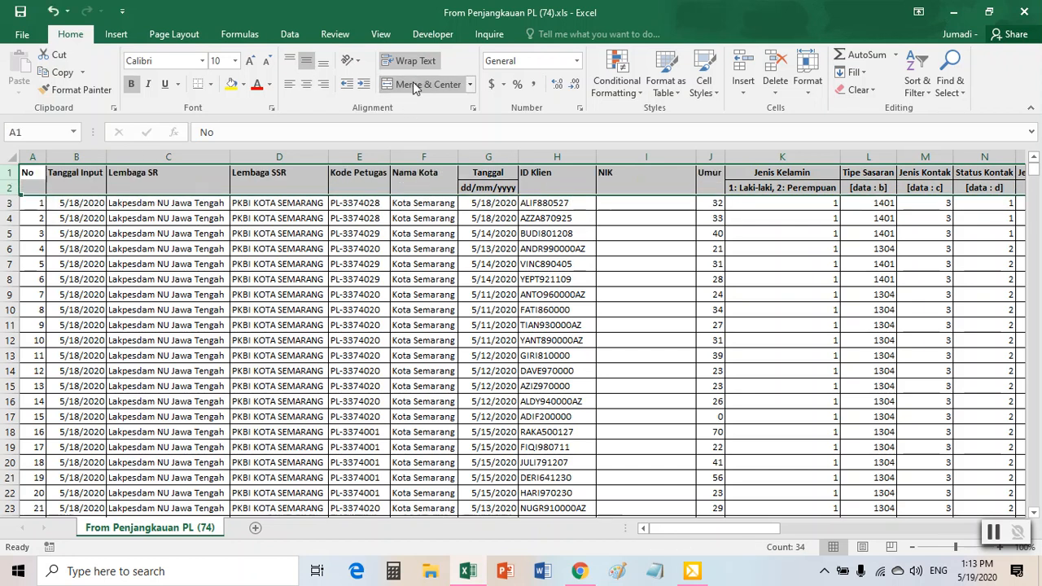
pyautogui.click(39, 175)
pyautogui.moveTo(39, 174); pyautogui.dragTo(780, 188)
pyautogui.hotkey('ctrl', 'd')
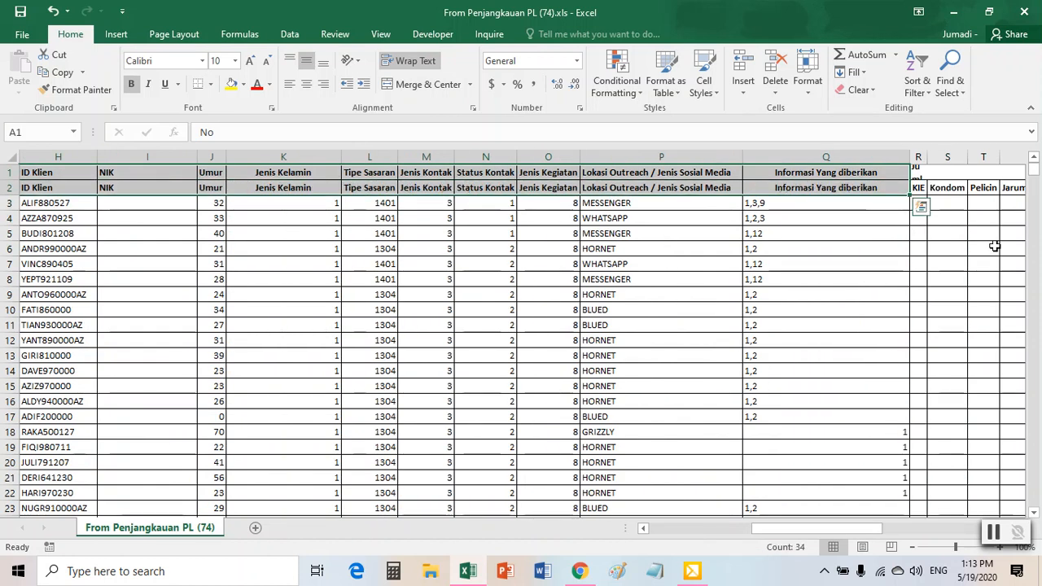
# Fill the headings Jumlah Jarum Suntik Kembali, Rujukan and No. HP / Nama Akun down into row 2.
pyautogui.moveTo(892, 535); pyautogui.dragTo(997, 556)
pyautogui.moveTo(656, 175); pyautogui.dragTo(889, 196)
pyautogui.hotkey('ctrl', 'd')
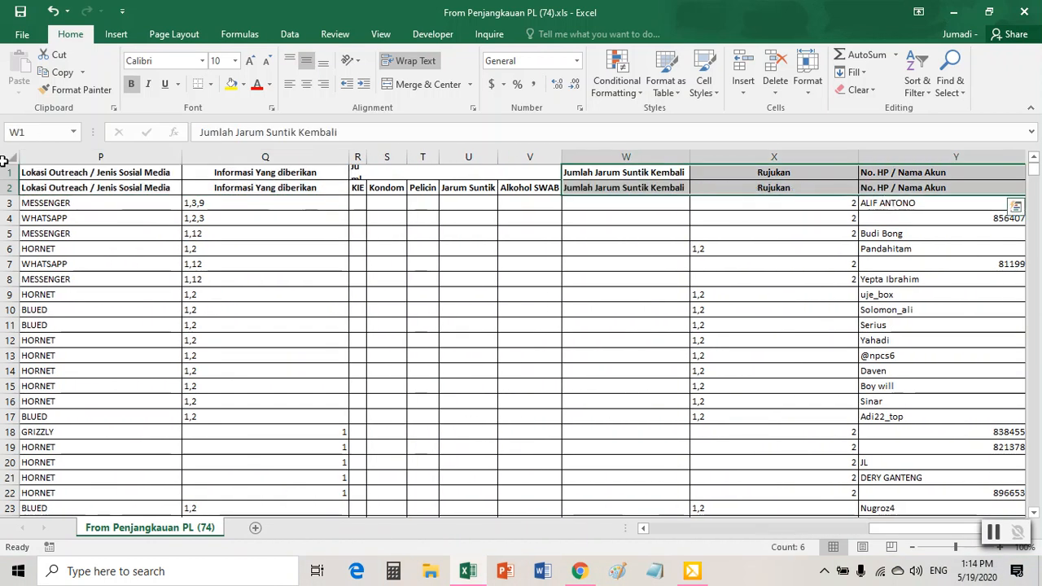
# Delete row 1 so that only a single heading row remains above the data.
pyautogui.click(8, 172)
pyautogui.rightClick(8, 172)
pyautogui.click(84, 296)
pyautogui.click(403, 326)
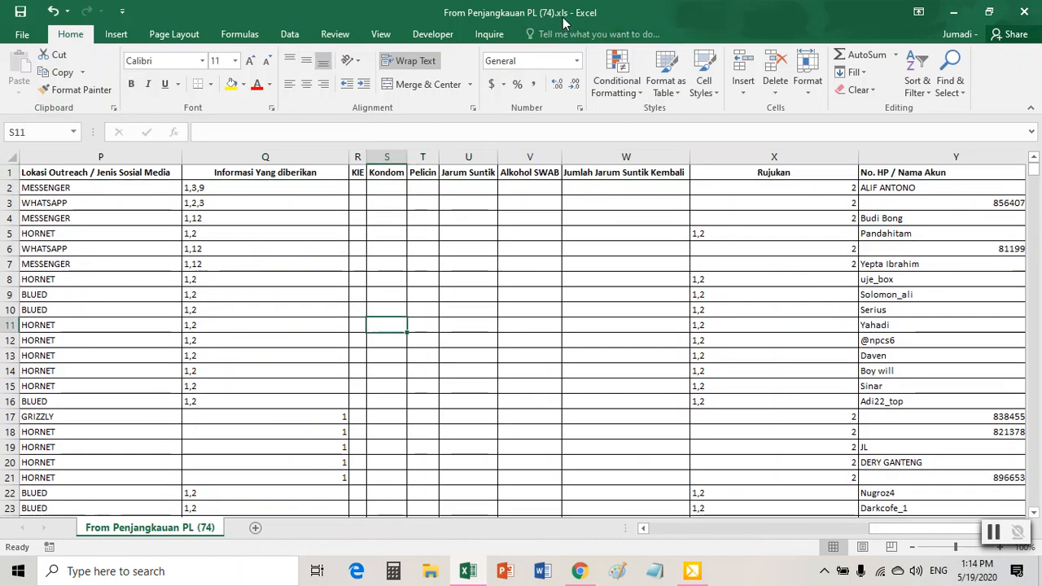
# Start saving a copy of the workbook in the Downloads folder with the file type Excel Workbook (*.xlsx).
pyautogui.click(27, 36)
pyautogui.click(48, 190)
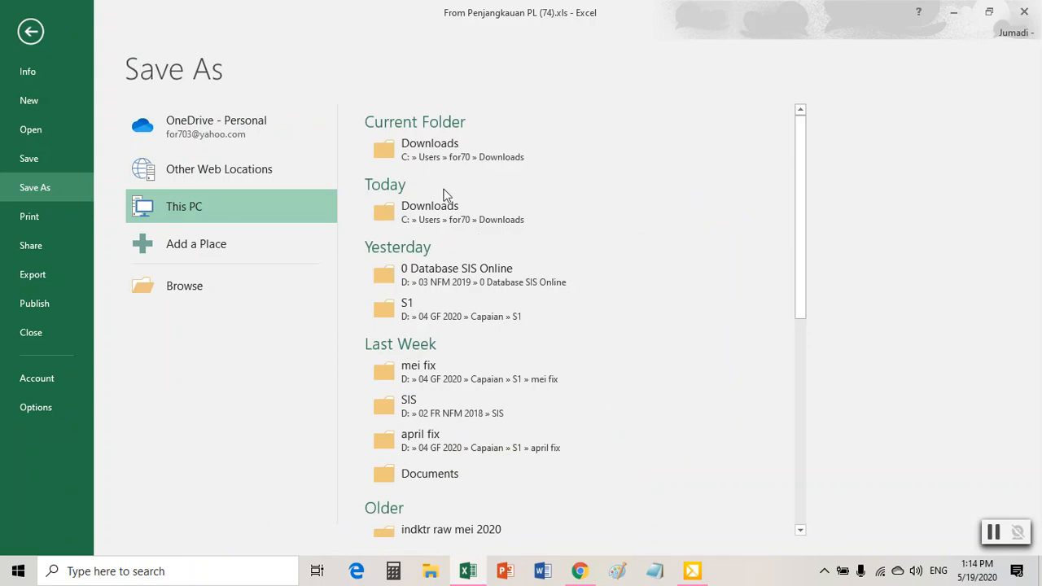
pyautogui.click(441, 148)
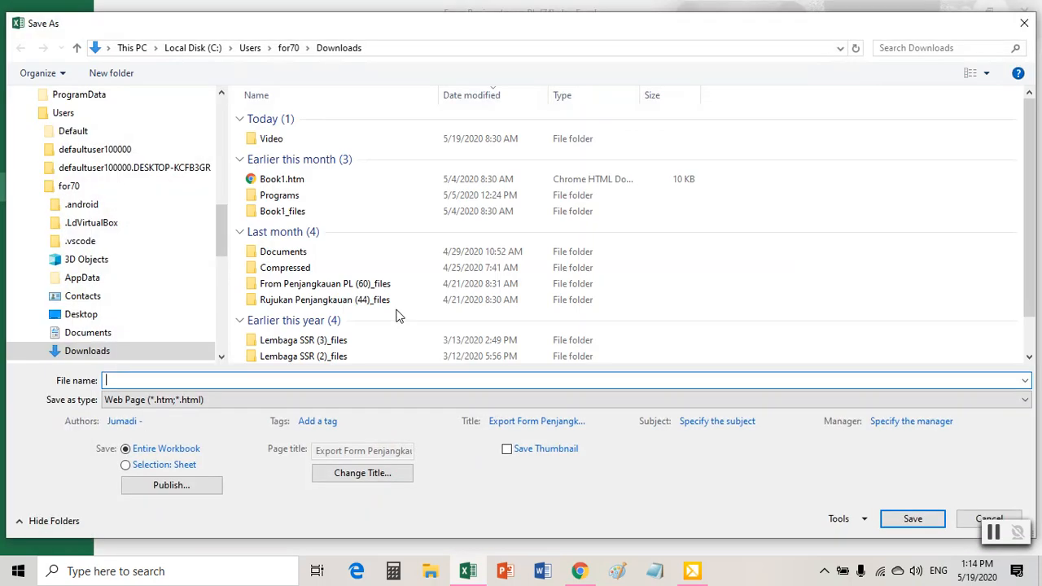
pyautogui.click(279, 400)
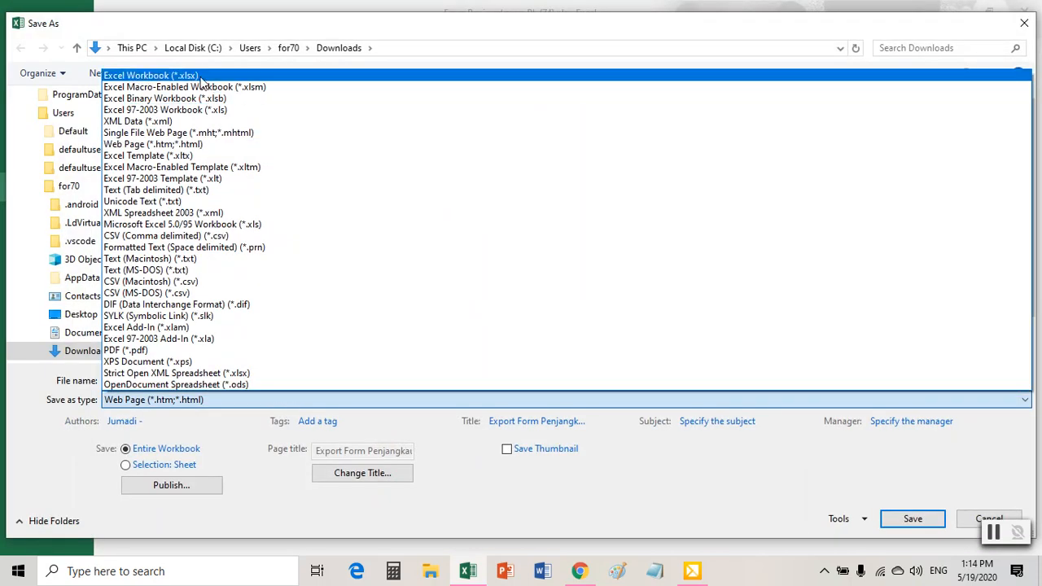
pyautogui.click(200, 78)
# Name the file data pkbismg and save it.
pyautogui.click(192, 378)
pyautogui.write('data kb')
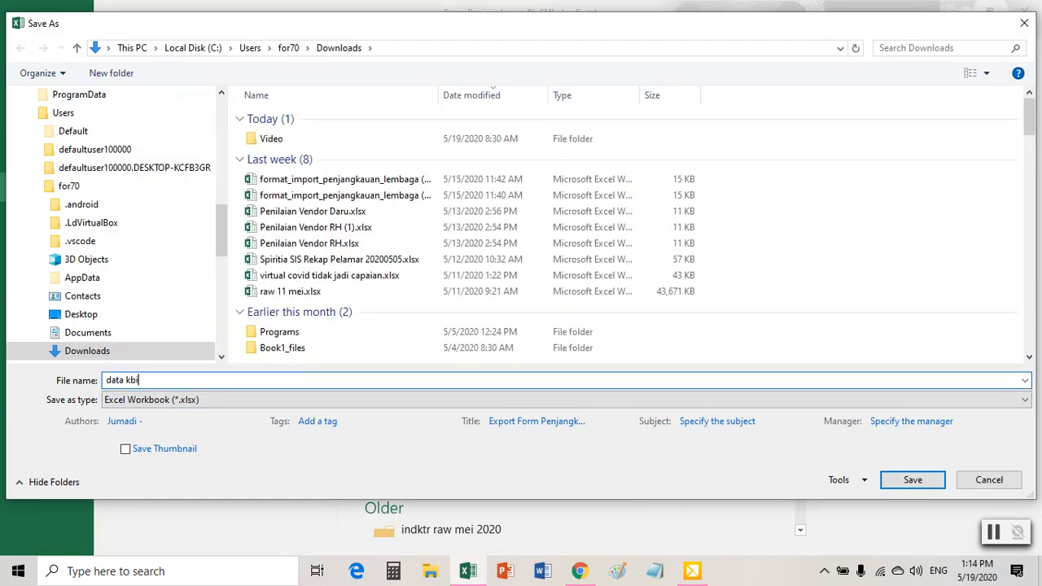
pyautogui.write('i')
pyautogui.press('BackSpace')
pyautogui.press('BackSpace')
pyautogui.press('BackSpace')
pyautogui.write('pkb')
pyautogui.click(915, 480)
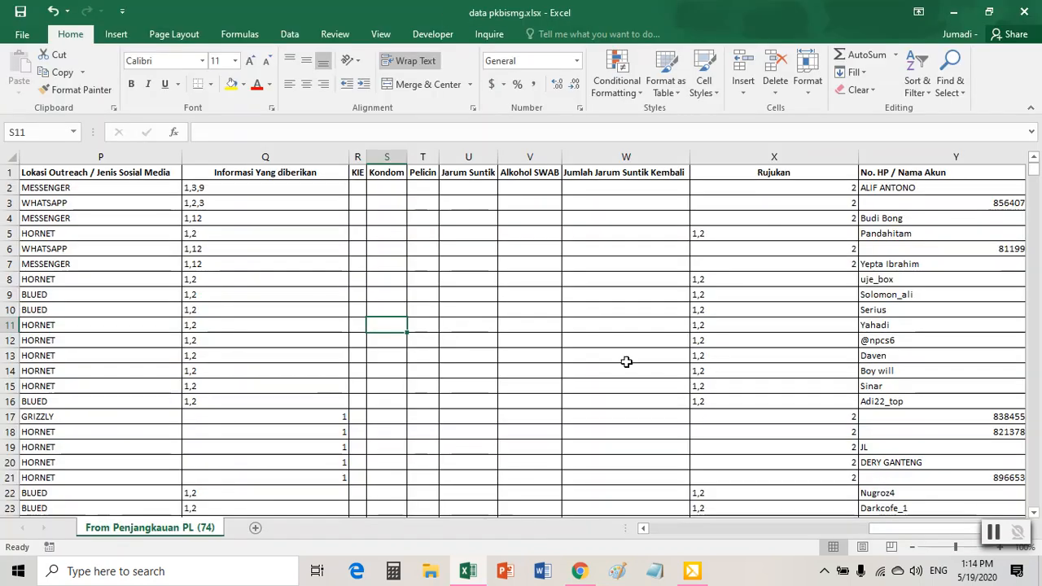
pyautogui.click(526, 325)
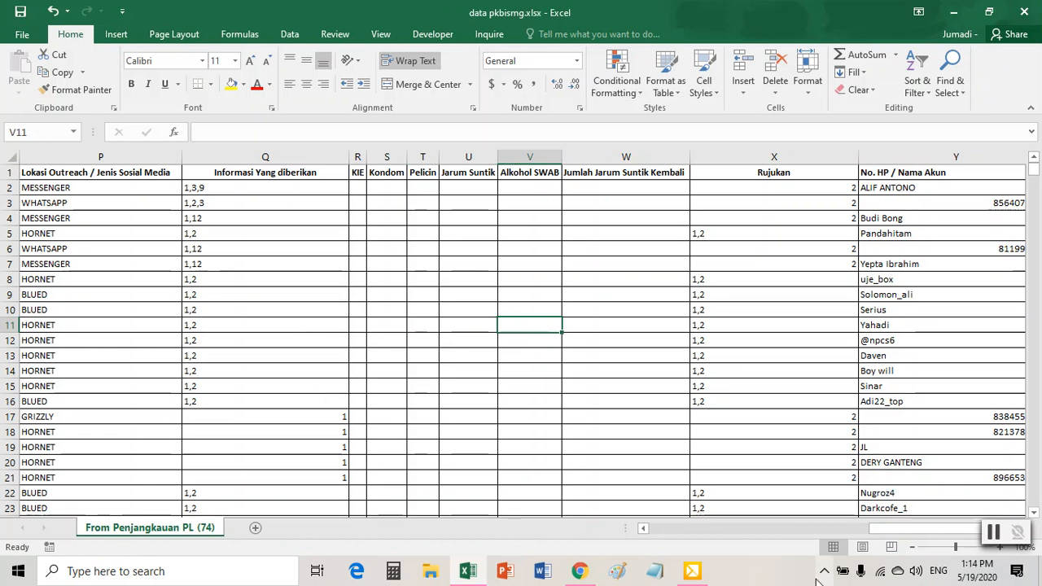
pyautogui.moveTo(883, 529); pyautogui.dragTo(629, 527)
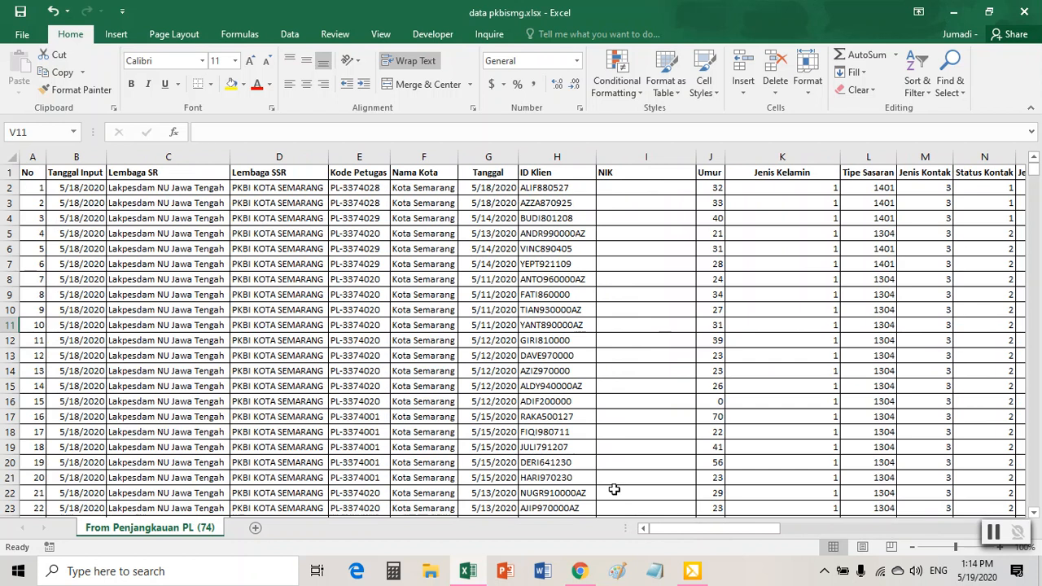
pyautogui.click(11, 157)
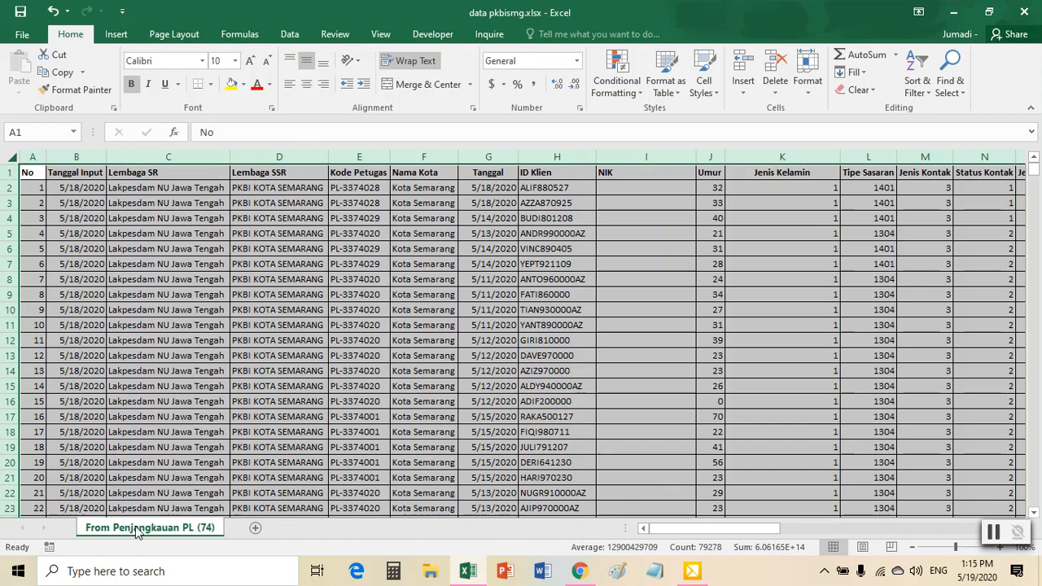
pyautogui.click(151, 326)
pyautogui.click(171, 449)
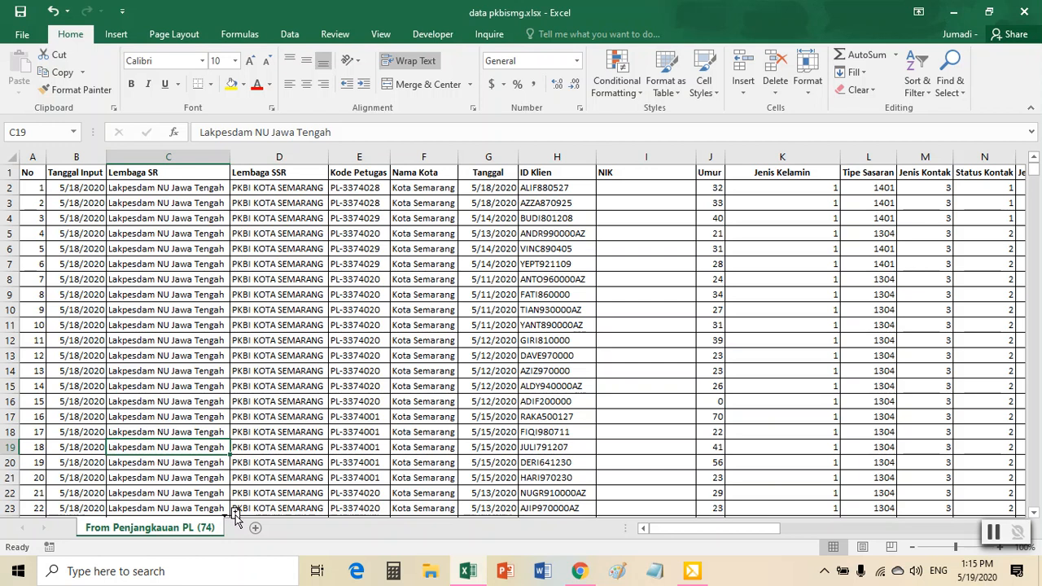
# Duplicate the From Penjangkauan PL (74) sheet within the workbook and compare the copy with the original.
pyautogui.moveTo(234, 515); pyautogui.dragTo(236, 516)
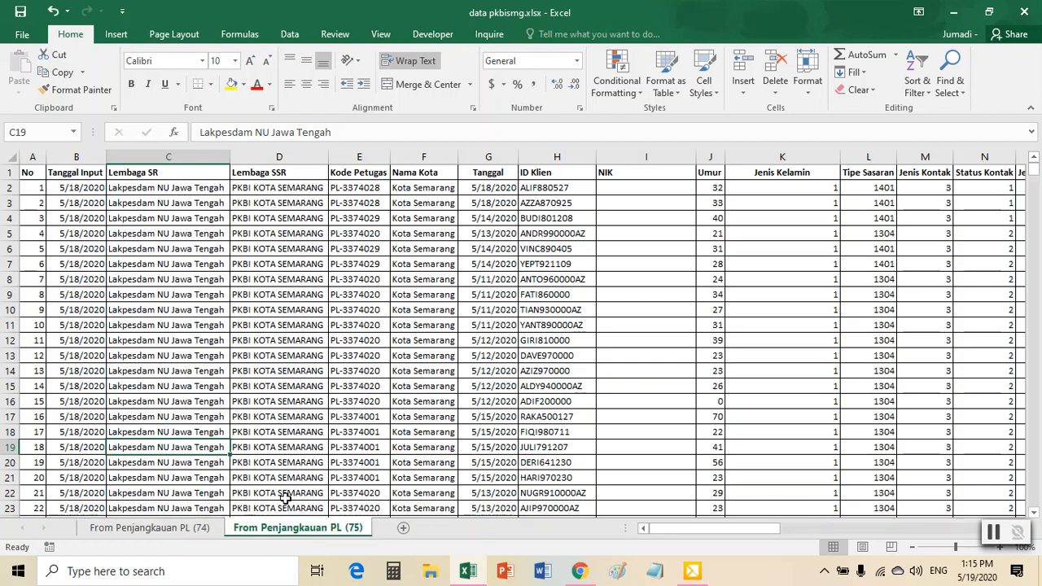
pyautogui.click(187, 527)
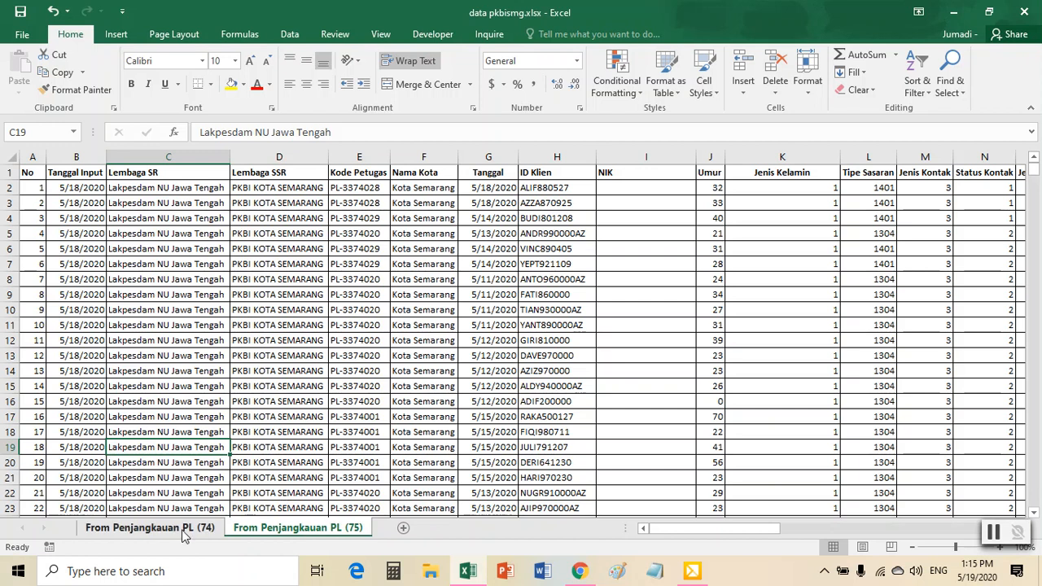
pyautogui.click(259, 530)
pyautogui.click(203, 534)
pyautogui.click(253, 538)
pyautogui.click(198, 536)
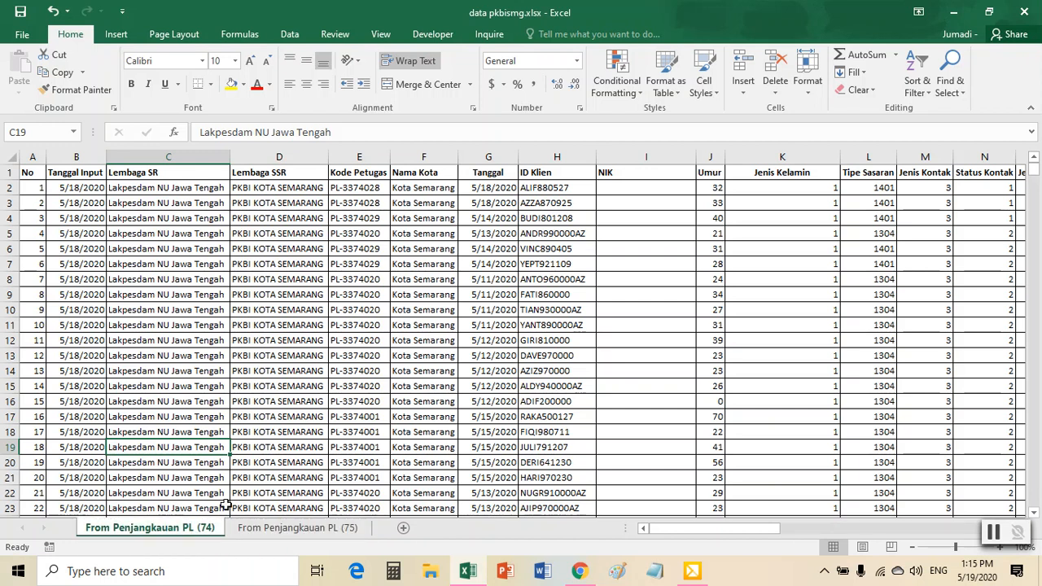
# Rename the From Penjangkauan PL (74) sheet as VO.
pyautogui.rightClick(190, 530)
pyautogui.click(232, 391)
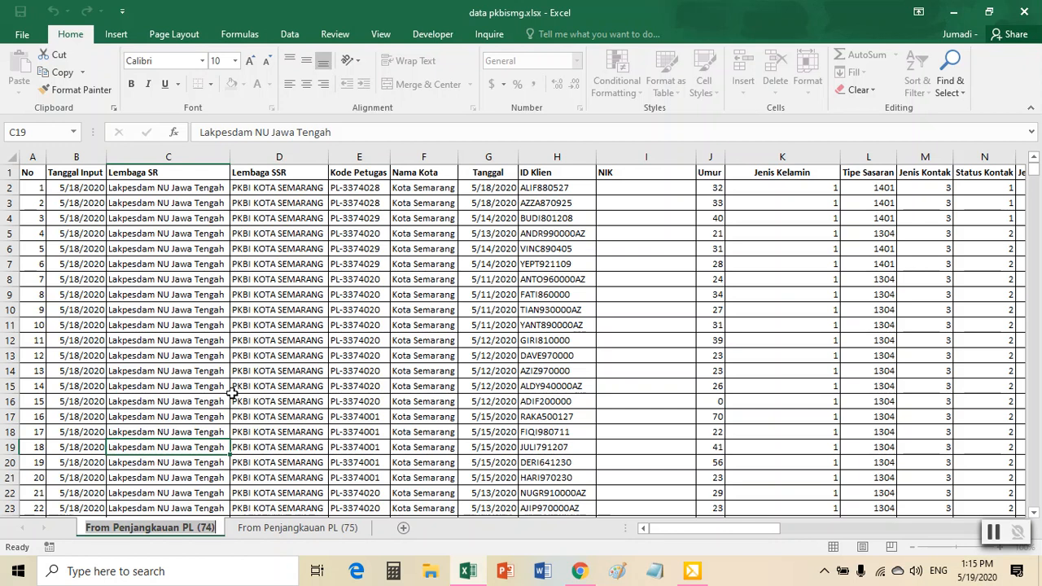
pyautogui.write('VO')
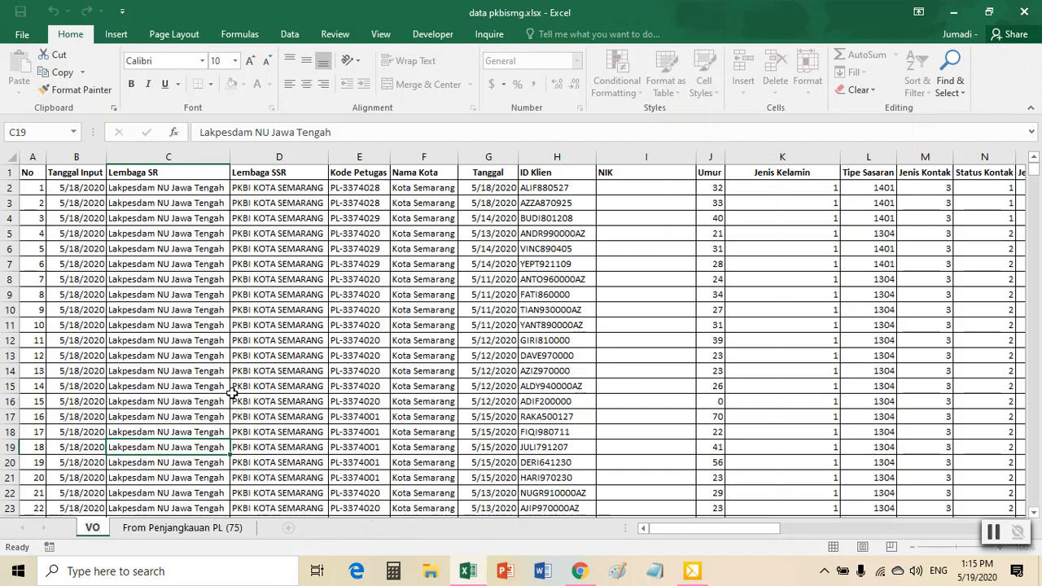
pyautogui.click(233, 391)
# Make another copy of the From Penjangkauan PL (75) sheet and rename the (75) sheet as TM.
pyautogui.click(149, 529)
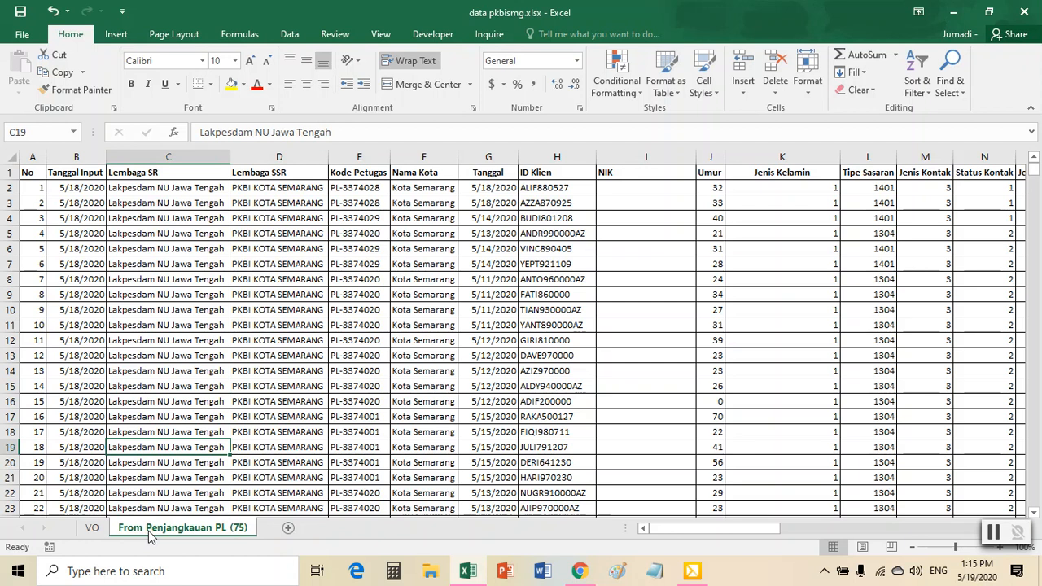
pyautogui.moveTo(149, 533); pyautogui.dragTo(279, 539)
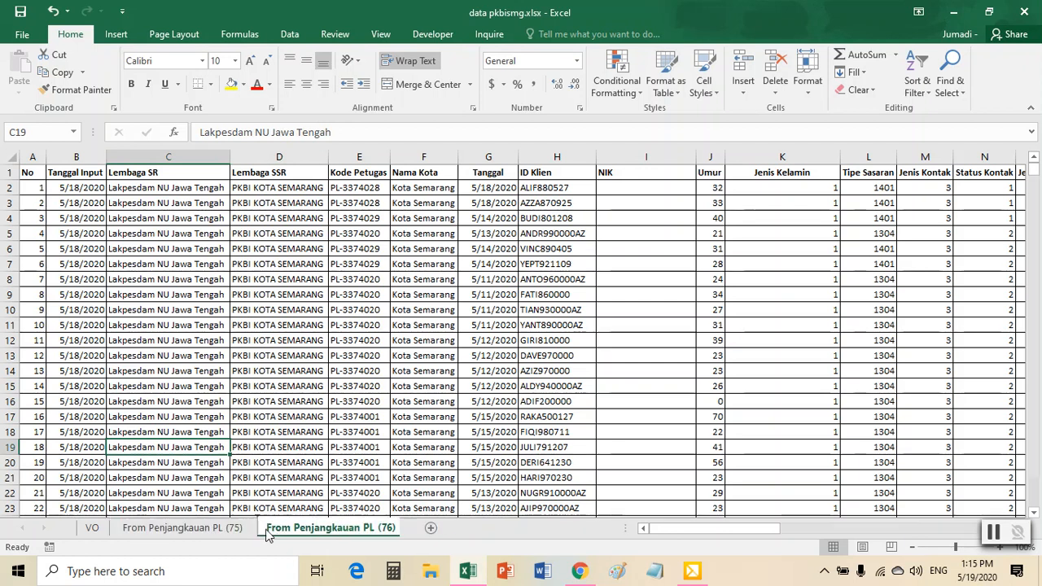
pyautogui.click(199, 534)
pyautogui.rightClick(188, 529)
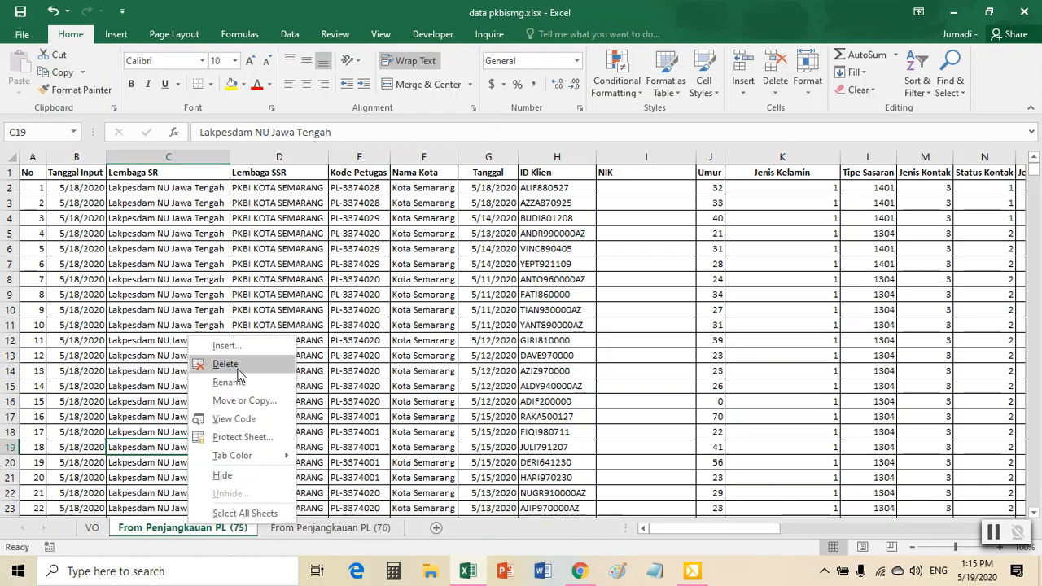
pyautogui.click(246, 388)
pyautogui.write('TM')
pyautogui.click(232, 478)
pyautogui.click(216, 529)
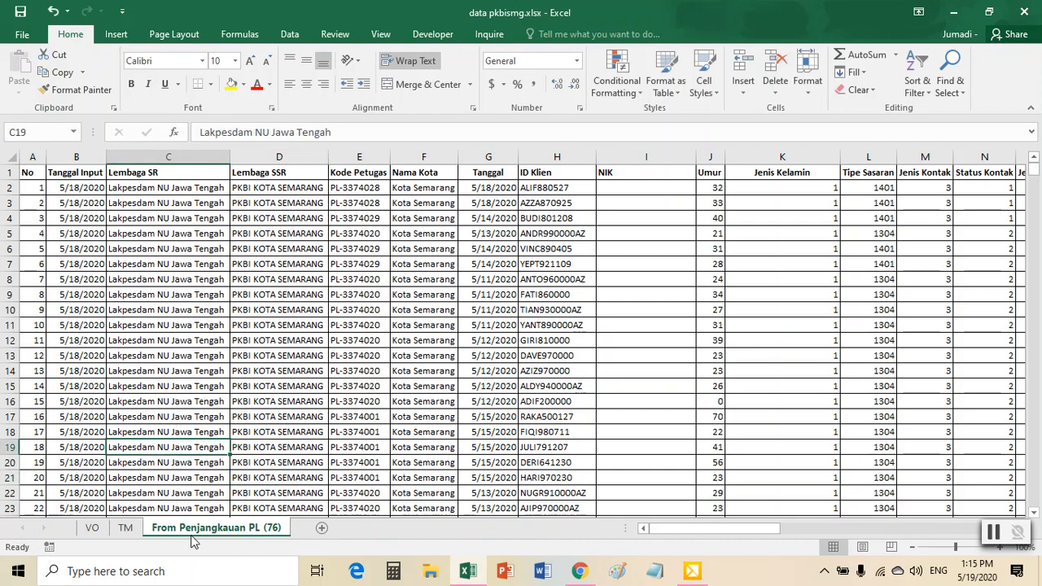
pyautogui.click(127, 529)
pyautogui.click(94, 532)
pyautogui.click(123, 529)
pyautogui.click(99, 531)
pyautogui.click(127, 529)
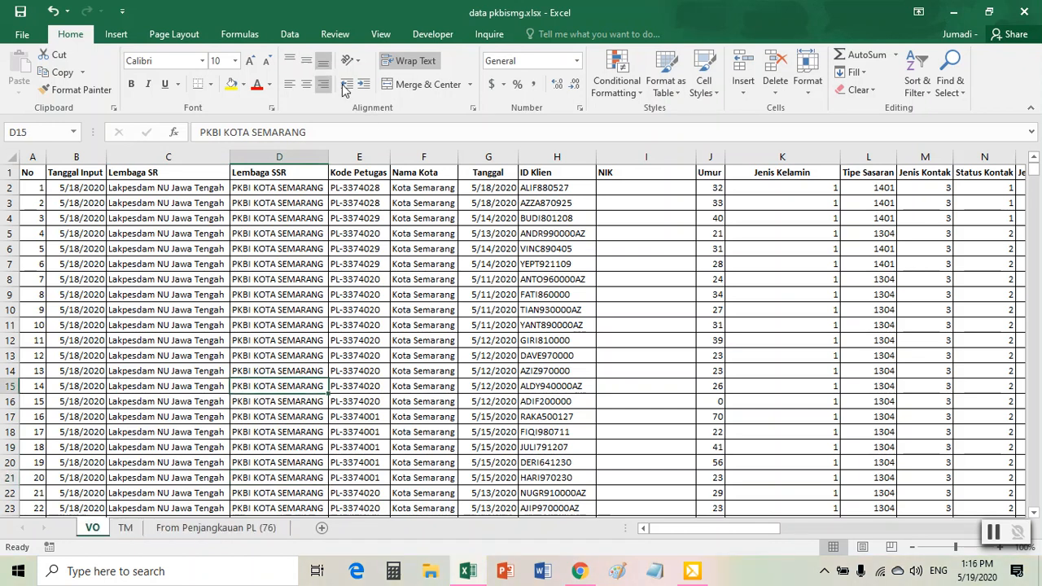
# Turn on filtering on the VO sheet and filter Jenis Kontak to show only types 1 and 2.
pyautogui.click(292, 35)
pyautogui.click(504, 74)
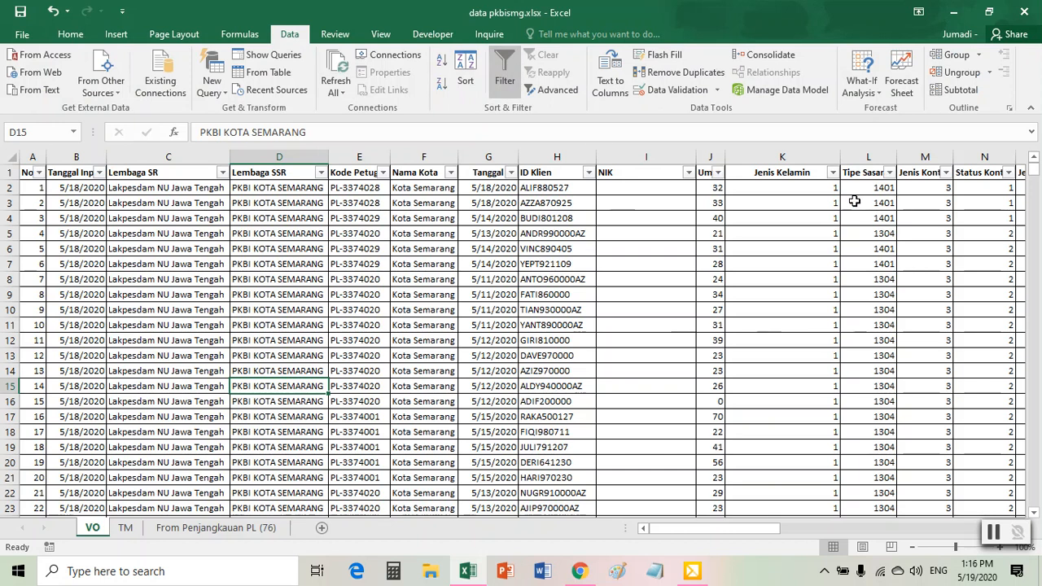
pyautogui.moveTo(775, 534); pyautogui.dragTo(818, 535)
pyautogui.click(736, 175)
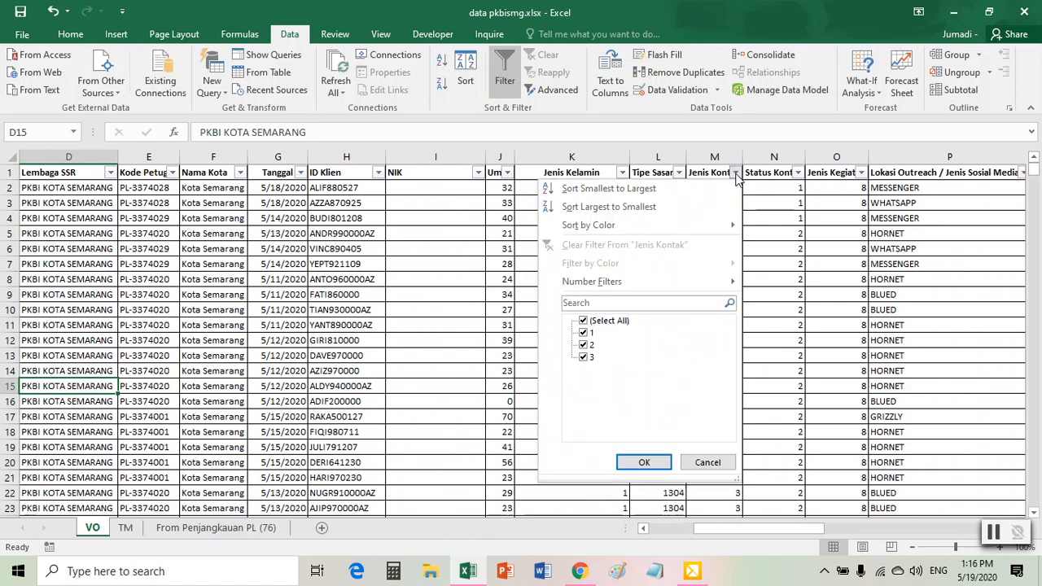
pyautogui.click(587, 358)
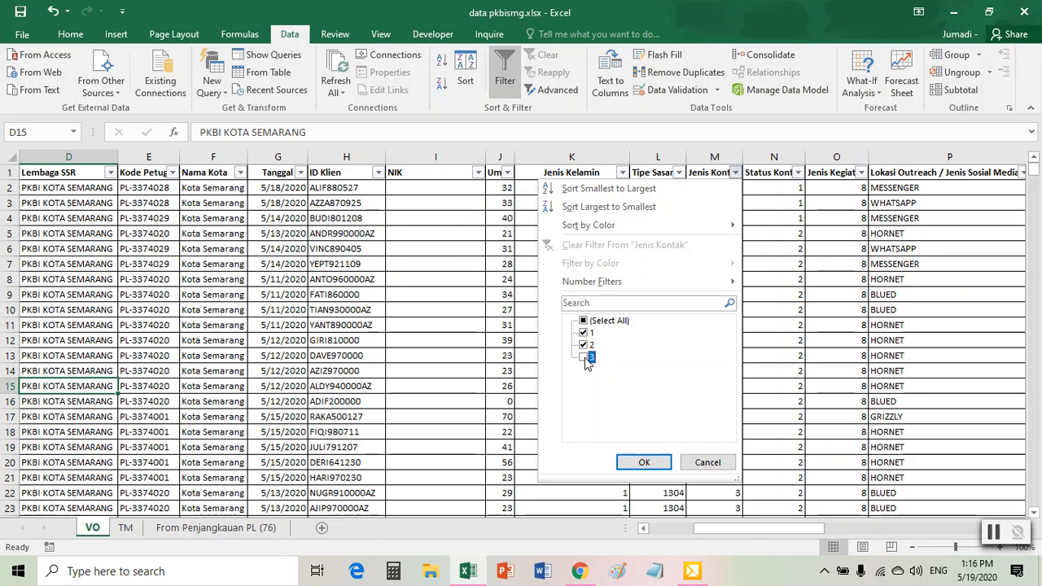
pyautogui.click(644, 462)
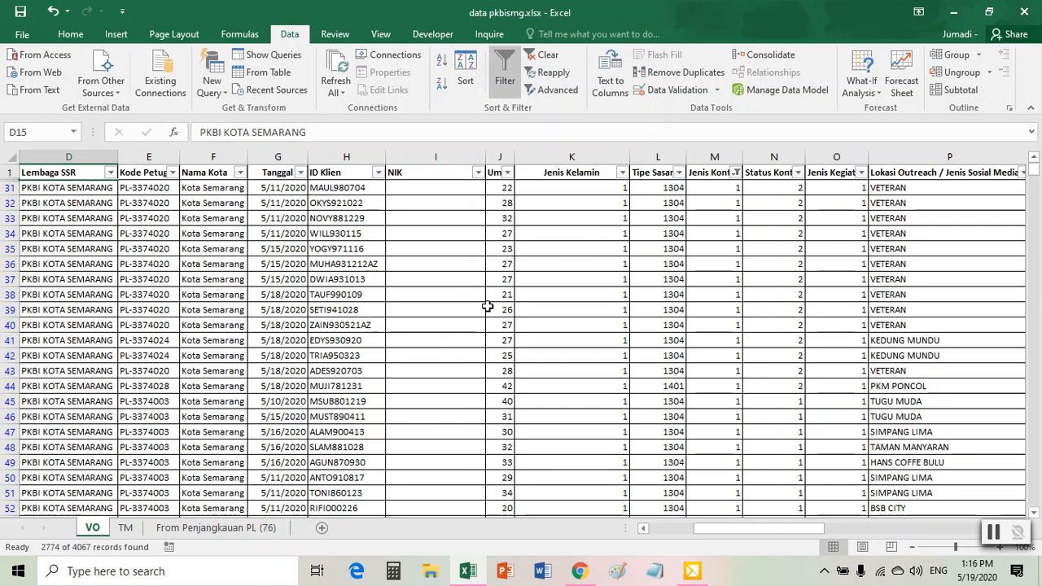
# Clear the contents of all the filtered type 1 and 2 records on the VO sheet.
pyautogui.click(10, 187)
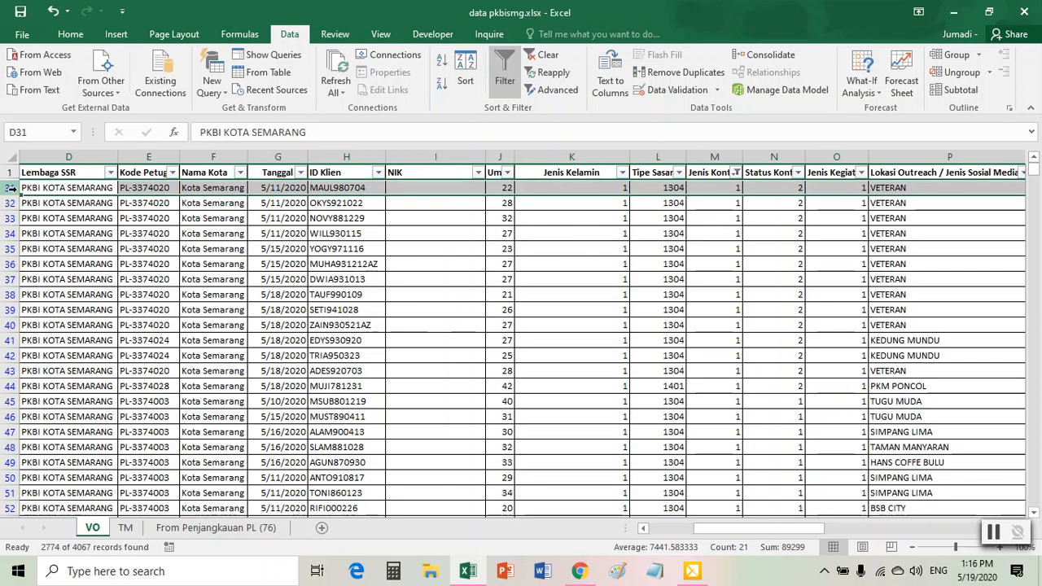
pyautogui.hotkey('ctrl', 'shift', 'Down')
pyautogui.press('Delete')
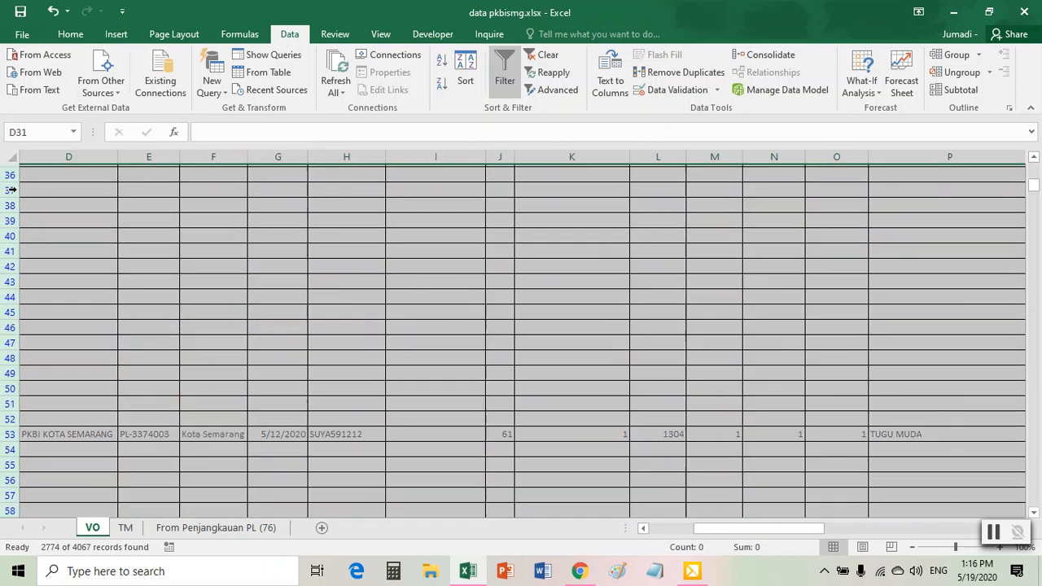
pyautogui.click(757, 249)
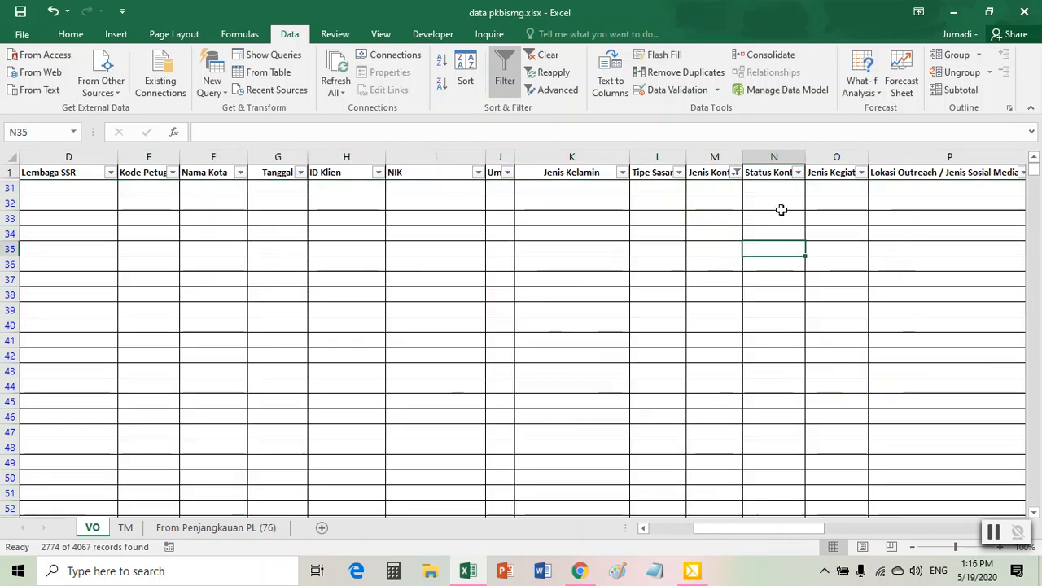
# Reset the Jenis Kontak filter on the VO sheet to show all rows.
pyautogui.click(797, 173)
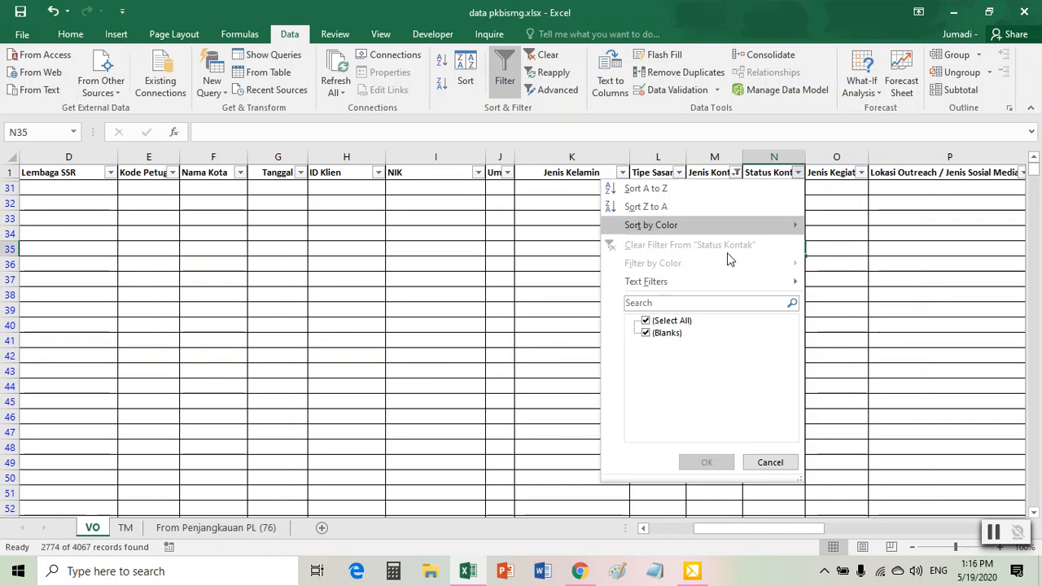
pyautogui.press('Escape')
pyautogui.click(736, 173)
pyautogui.click(584, 321)
pyautogui.click(644, 462)
pyautogui.click(658, 310)
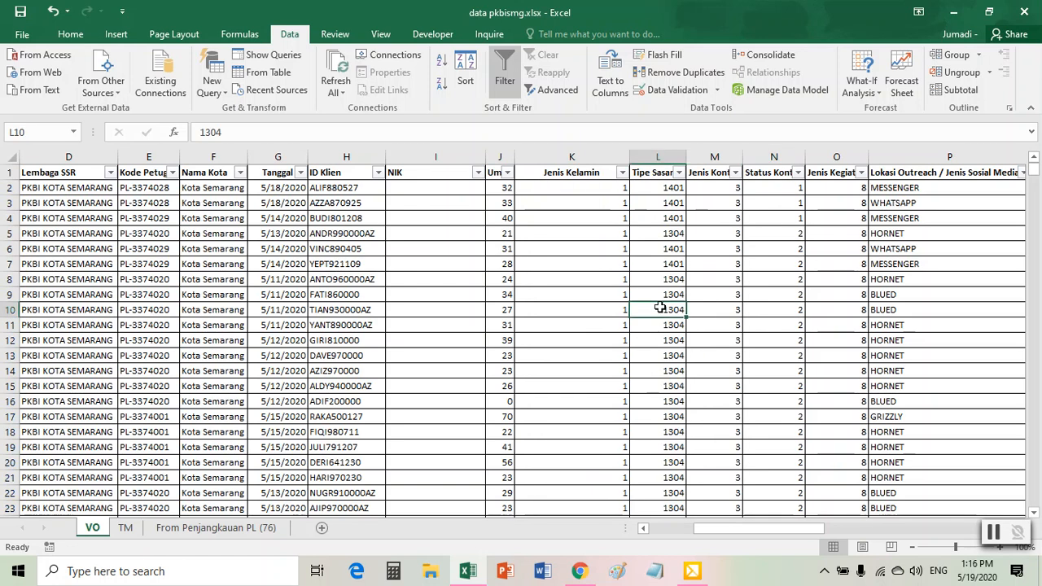
# Go down through the ID Klien column of the VO sheet to examine the blank gaps between records.
pyautogui.click(357, 250)
pyautogui.press('Down')
pyautogui.press('Down')
pyautogui.press('Down')
pyautogui.press('Down')
pyautogui.press('Down')
pyautogui.press('Down')
pyautogui.press('Down')
pyautogui.press('Down')
pyautogui.press('Down')
pyautogui.press('Down')
pyautogui.press('Down')
pyautogui.press('Down')
pyautogui.press('Down')
pyautogui.press('Down')
pyautogui.press('Down')
pyautogui.press('Down')
pyautogui.press('Down')
pyautogui.press('Down')
pyautogui.press('Down')
pyautogui.press('Down')
pyautogui.press('Down')
pyautogui.press('Down')
pyautogui.press('Down')
pyautogui.press('Down')
pyautogui.press('Down')
pyautogui.press('Down')
pyautogui.press('Down')
pyautogui.press('Down')
pyautogui.press('Down')
pyautogui.press('Down')
pyautogui.press('Down')
pyautogui.press('Down')
pyautogui.press('Down')
pyautogui.press('Down')
pyautogui.press('Down')
pyautogui.press('Down')
pyautogui.press('Down')
pyautogui.press('Down')
pyautogui.press('Down')
pyautogui.press('Down')
pyautogui.press('Down')
pyautogui.press('Down')
pyautogui.press('Down')
pyautogui.press('Down')
pyautogui.press('Down')
pyautogui.press('Down')
pyautogui.press('Down')
pyautogui.press('Down')
pyautogui.press('Down')
pyautogui.press('Down')
pyautogui.press('Down')
pyautogui.press('Down')
pyautogui.press('Down')
pyautogui.press('Down')
pyautogui.press('Down')
pyautogui.press('Down')
pyautogui.press('Down')
pyautogui.hotkey('ctrl', 'Down')
pyautogui.press('Down')
pyautogui.press('Down')
pyautogui.press('Down')
pyautogui.press('Down')
pyautogui.press('Down')
pyautogui.press('Down')
pyautogui.press('Down')
pyautogui.press('Down')
pyautogui.press('Down')
pyautogui.press('Down')
pyautogui.press('Down')
pyautogui.press('Down')
pyautogui.press('Down')
pyautogui.press('Down')
pyautogui.press('Down')
pyautogui.press('Down')
pyautogui.press('Down')
pyautogui.press('Down')
pyautogui.press('Down')
pyautogui.press('Down')
pyautogui.press('Down')
pyautogui.press('Down')
pyautogui.press('Down')
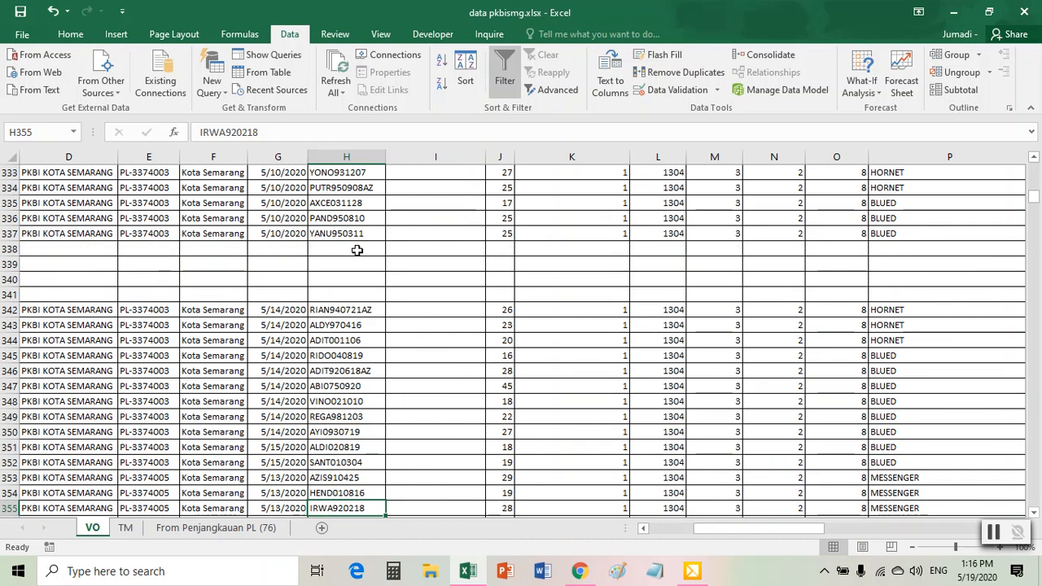
pyautogui.click(735, 243)
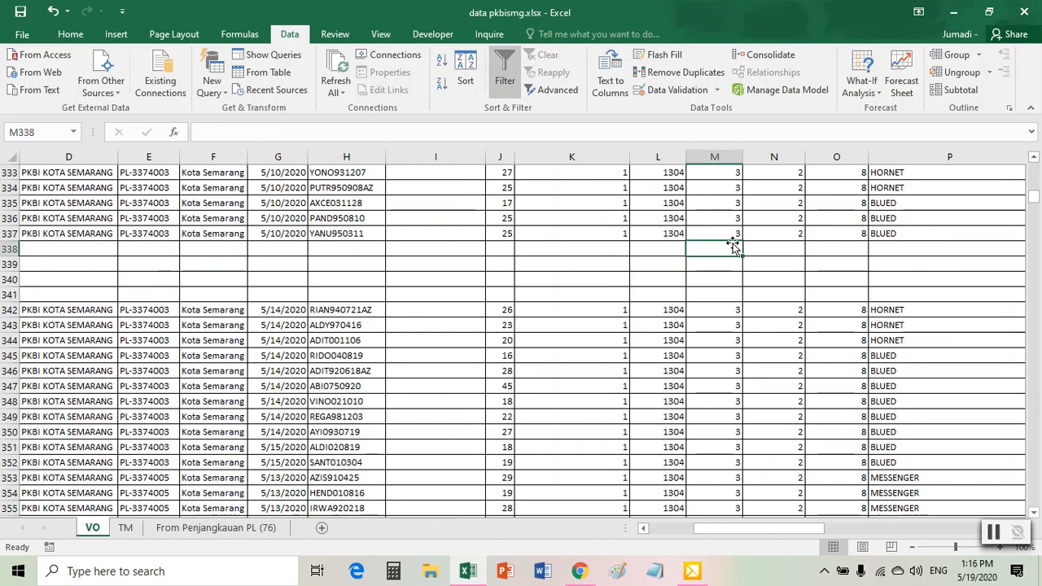
pyautogui.scroll(8, 274, 302)
# Sort the whole VO sheet by the No column, treating anything that looks like a number as a number.
pyautogui.click(235, 250)
pyautogui.click(12, 159)
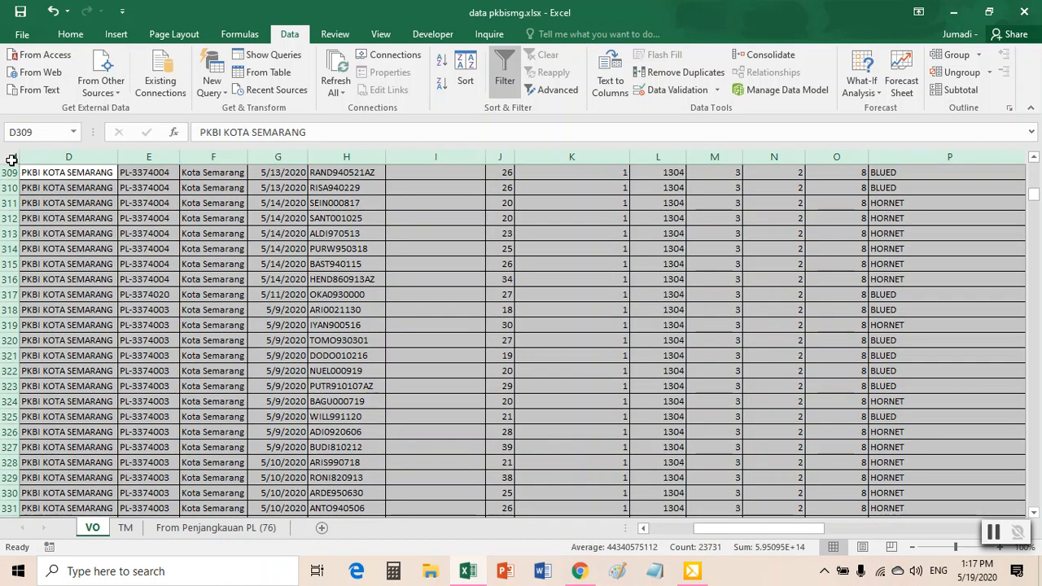
pyautogui.click(466, 81)
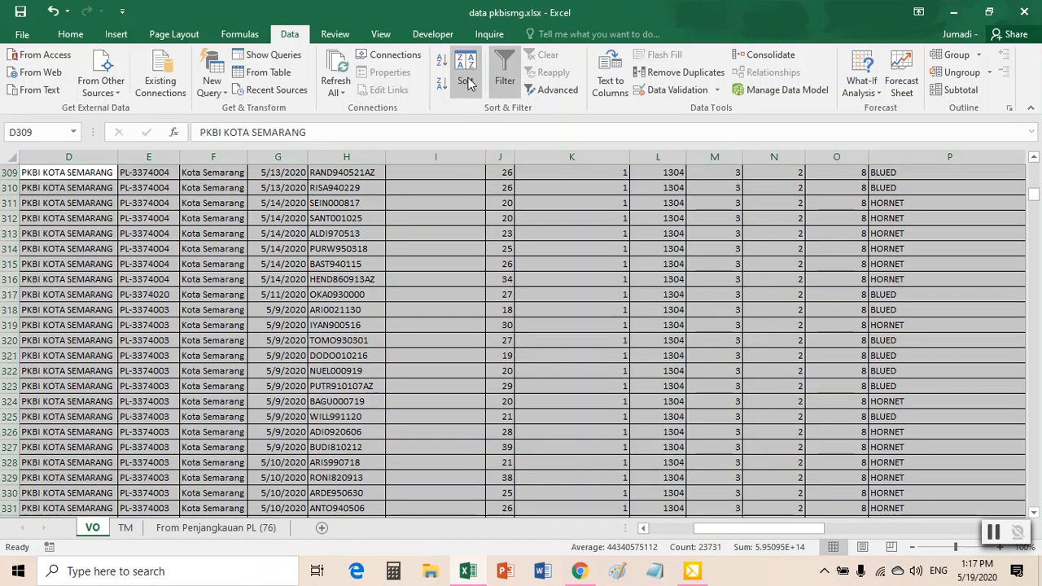
pyautogui.click(413, 314)
pyautogui.click(370, 327)
pyautogui.click(627, 426)
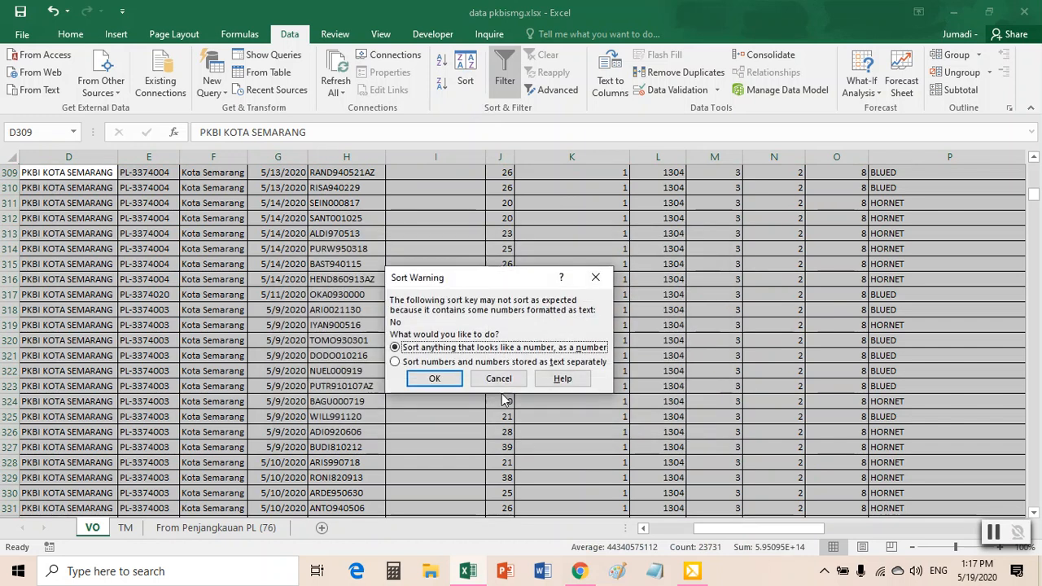
pyautogui.click(436, 376)
pyautogui.click(383, 296)
pyautogui.hotkey('ctrl', 'Up')
pyautogui.press('Down')
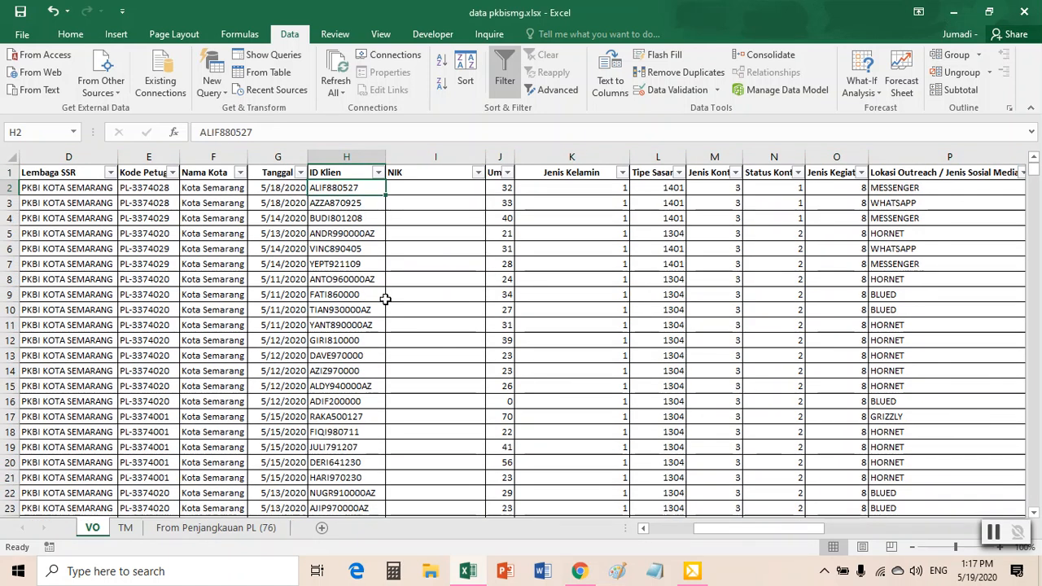
pyautogui.hotkey('ctrl', 'Left')
pyautogui.scroll(-20, 294, 329)
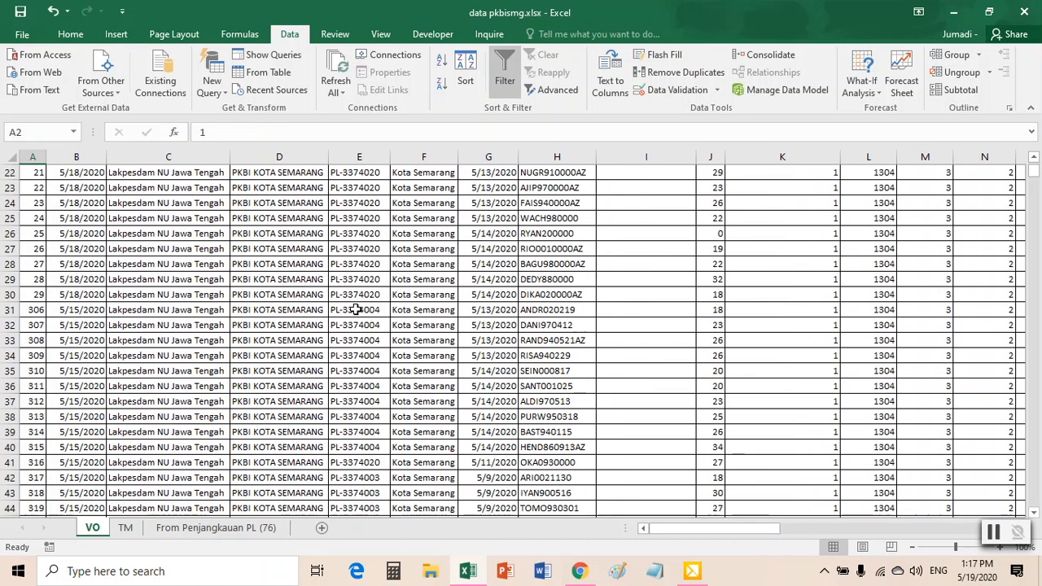
# Delete all the empty rows below the last record on the VO sheet and return to the header row.
pyautogui.click(147, 315)
pyautogui.hotkey('ctrl', 'Down')
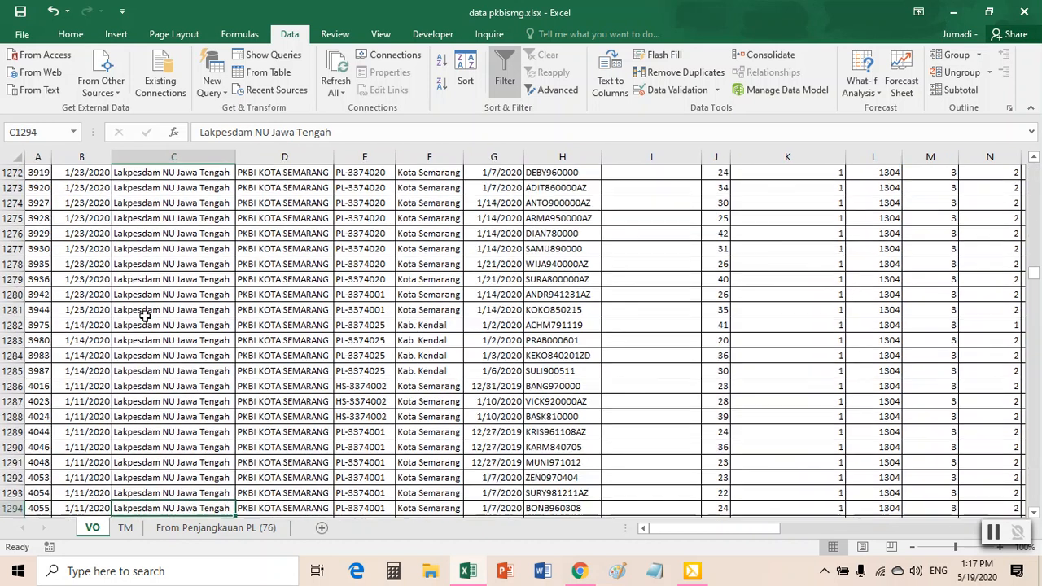
pyautogui.click(10, 295)
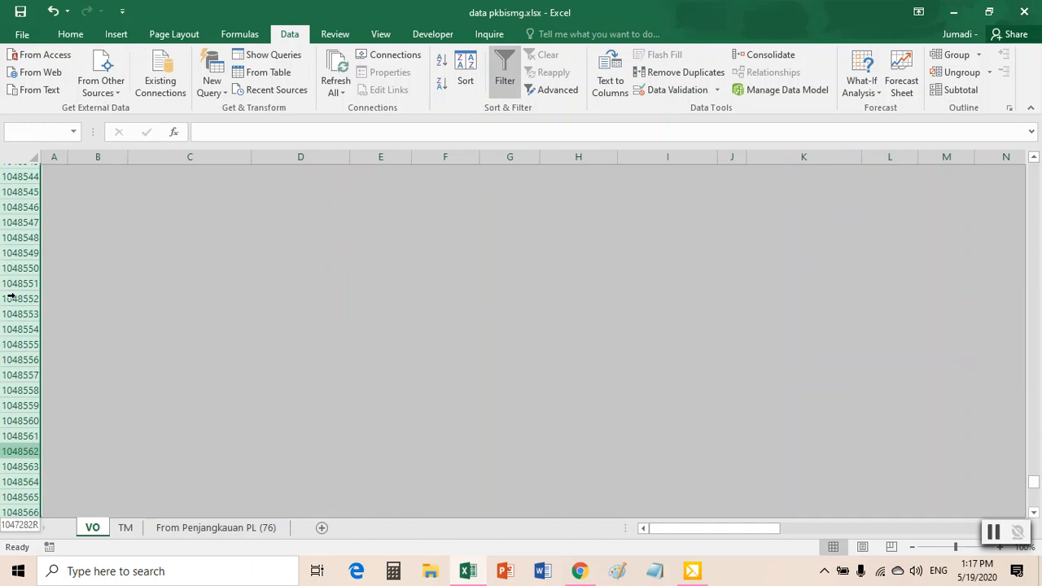
pyautogui.hotkey('ctrl', 'shift', 'Down')
pyautogui.rightClick(280, 287)
pyautogui.click(319, 412)
pyautogui.click(280, 295)
pyautogui.hotkey('ctrl', 'Up')
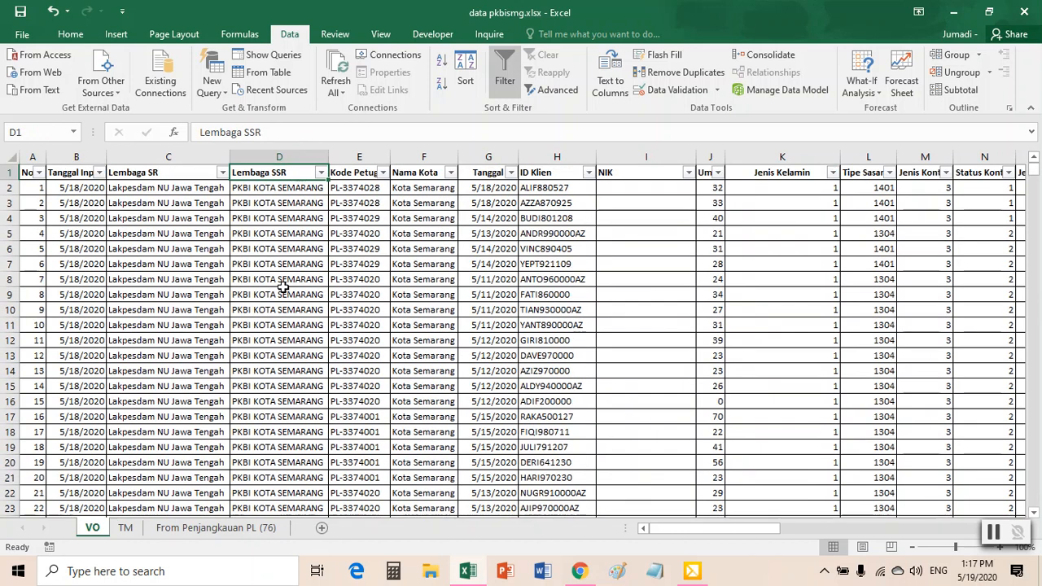
# Turn on filtering on the TM sheet and filter Jenis Kontak to show only type 3.
pyautogui.click(125, 527)
pyautogui.click(435, 371)
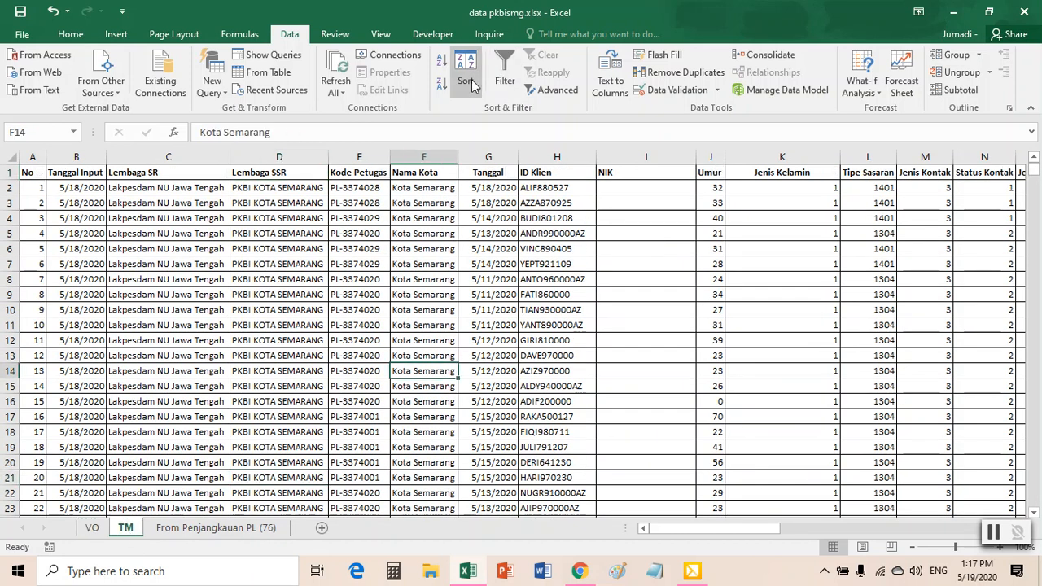
pyautogui.click(505, 84)
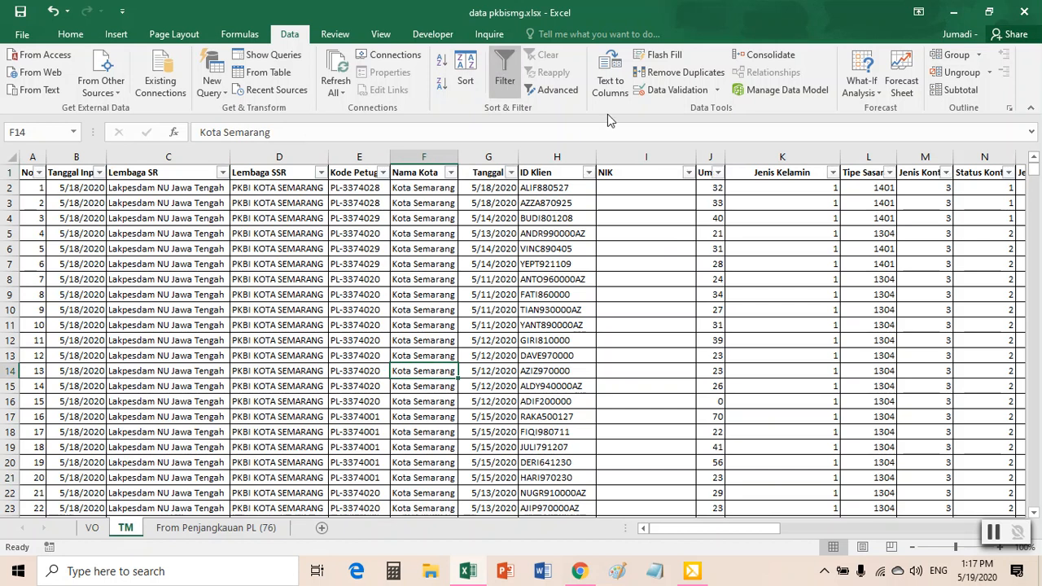
pyautogui.click(946, 172)
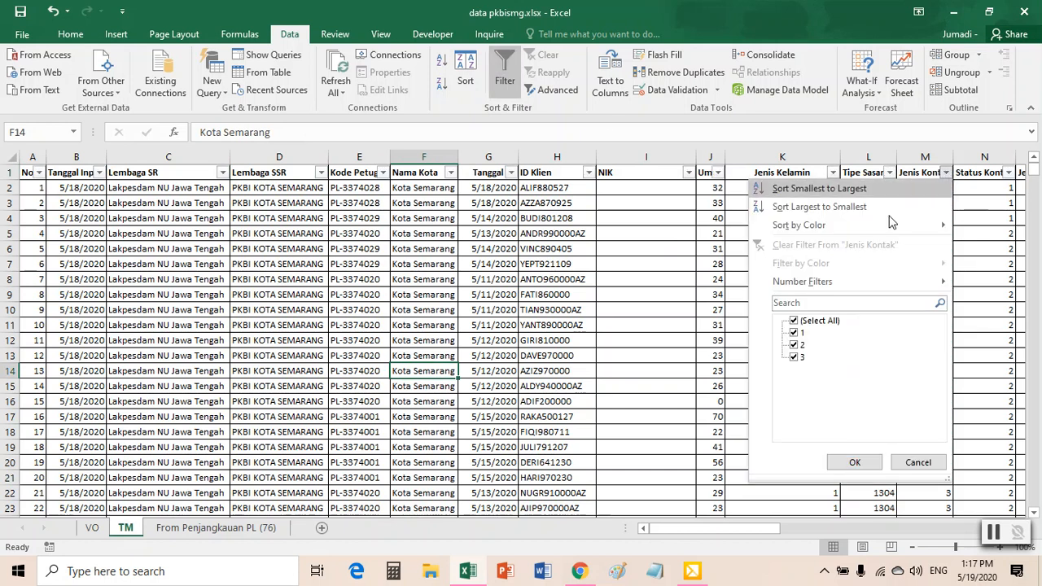
pyautogui.click(795, 344)
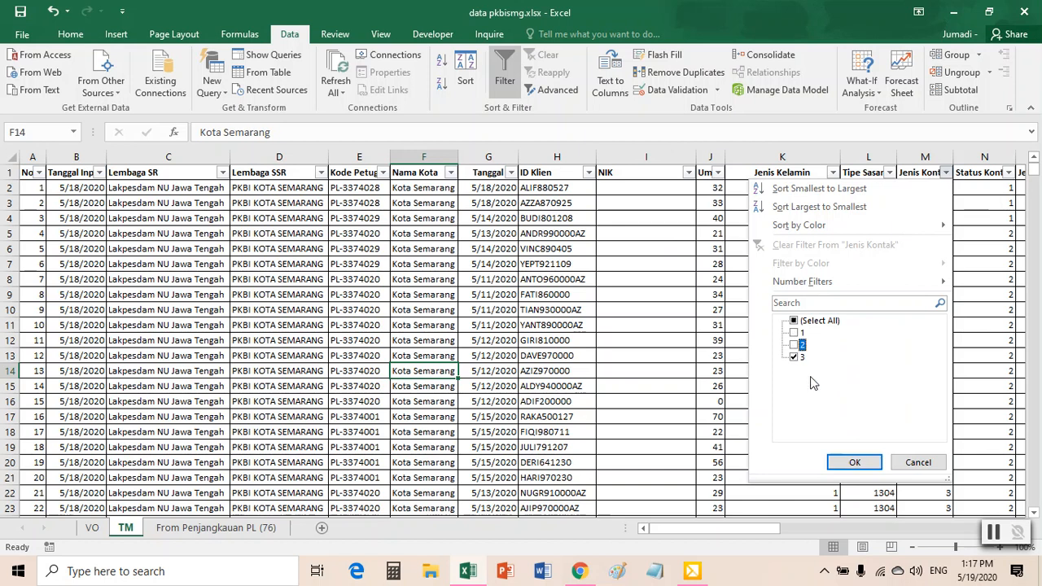
pyautogui.click(855, 462)
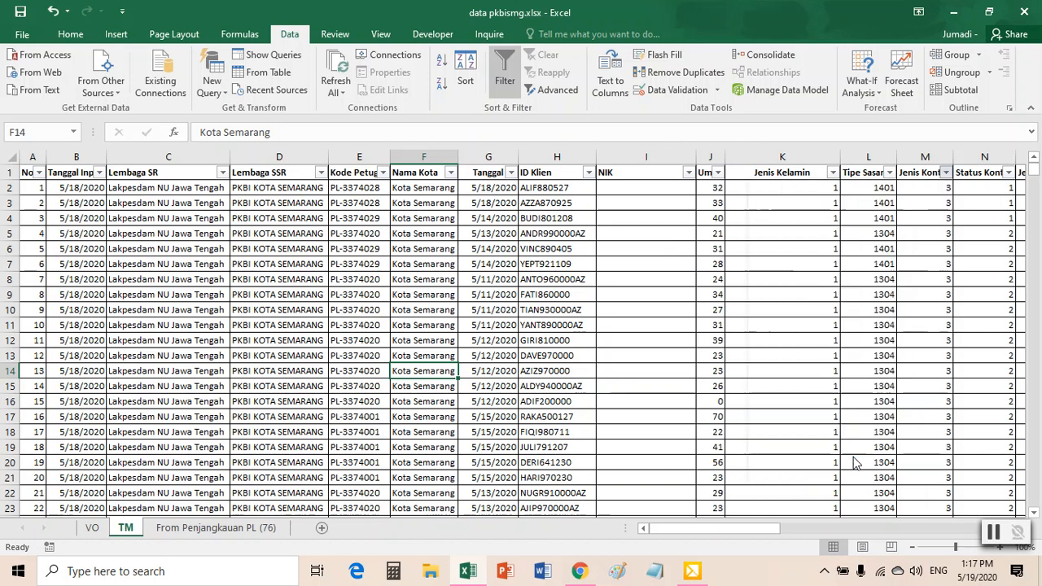
# Clear the contents of all the filtered type 3 records on the TM sheet and turn off filtering.
pyautogui.click(8, 188)
pyautogui.hotkey('ctrl', 'shift', 'Down')
pyautogui.scroll(-2, 754, 310)
pyautogui.press('Delete')
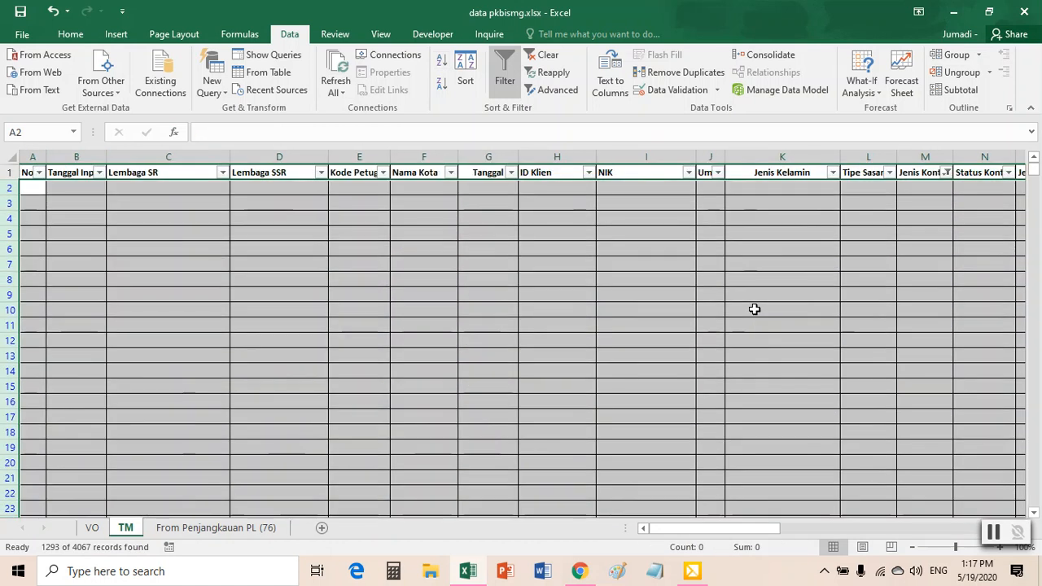
pyautogui.click(501, 84)
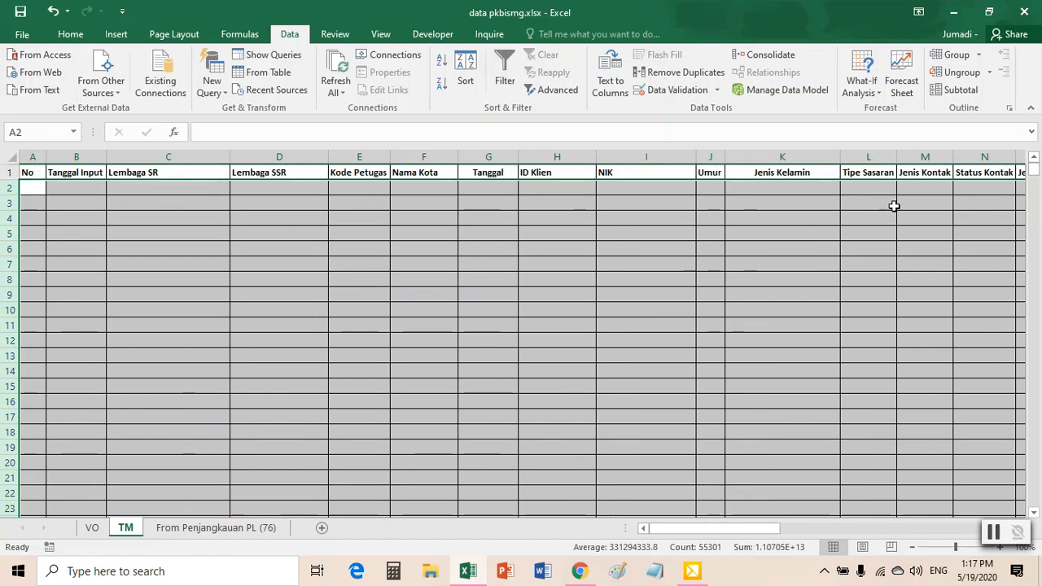
# Jump between the data blocks in the ID Klien column of the TM sheet to examine the blank gaps.
pyautogui.click(568, 194)
pyautogui.hotkey('ctrl', 'Down')
pyautogui.hotkey('ctrl', 'Down')
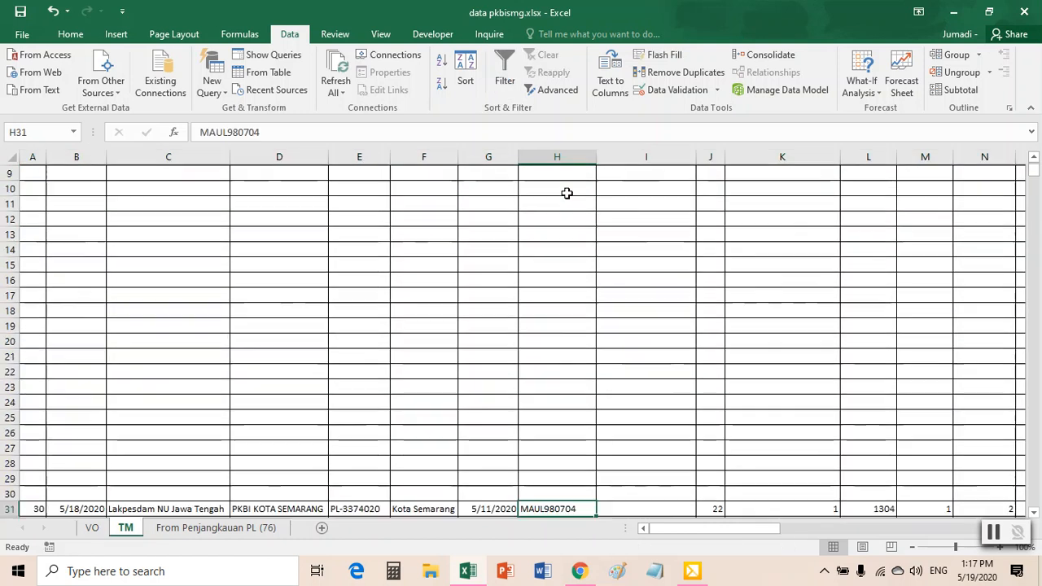
pyautogui.hotkey('ctrl', 'Up')
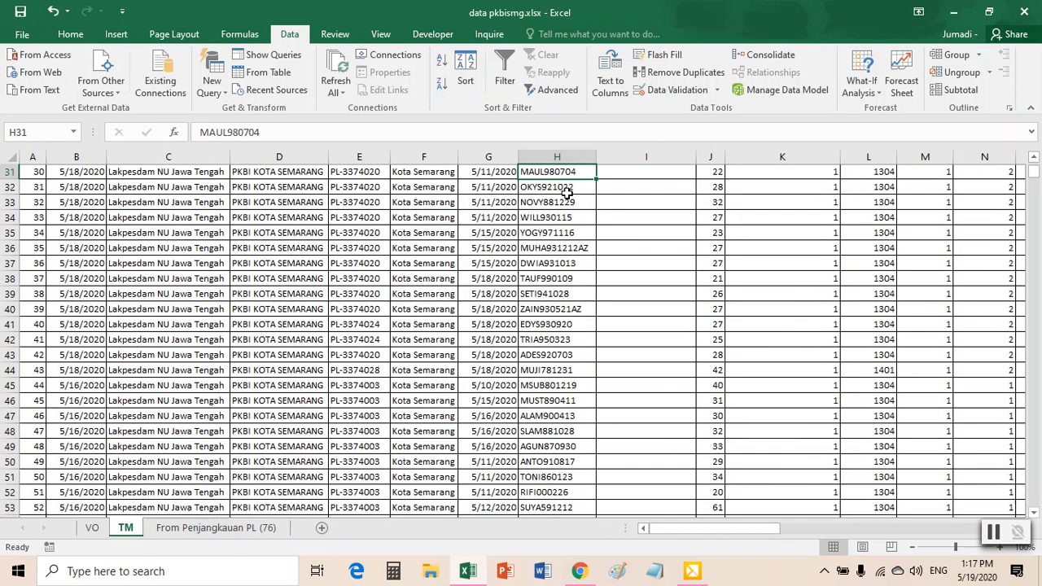
pyautogui.hotkey('ctrl', 'Up')
pyautogui.hotkey('ctrl', 'Down')
pyautogui.hotkey('ctrl', 'Down')
pyautogui.hotkey('ctrl', 'Down')
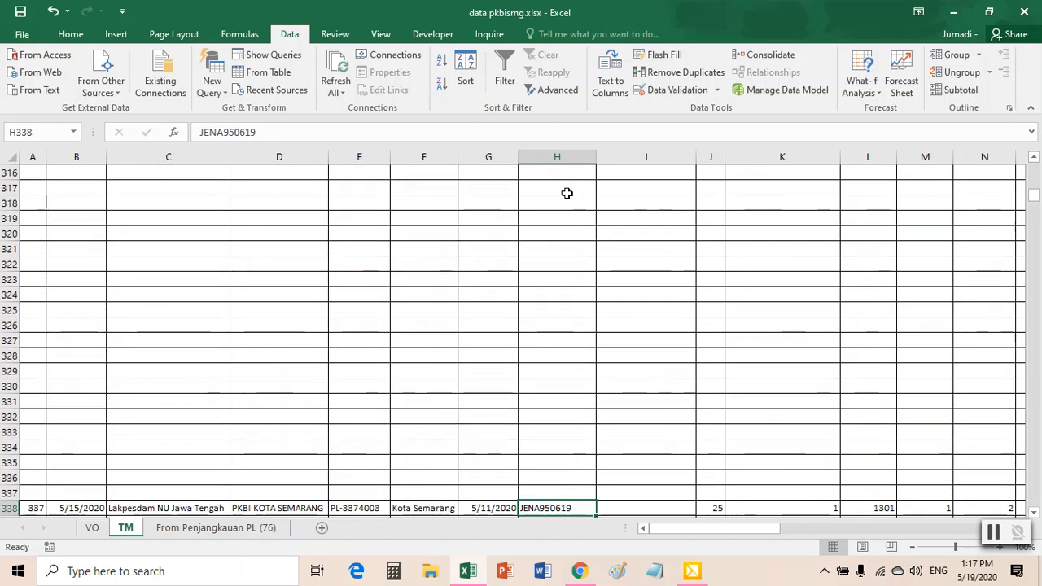
pyautogui.hotkey('ctrl', 'Up')
pyautogui.hotkey('ctrl', 'Up')
pyautogui.hotkey('ctrl', 'Up')
# Sort the whole TM sheet by the No column, with the first row treated as headers.
pyautogui.click(11, 159)
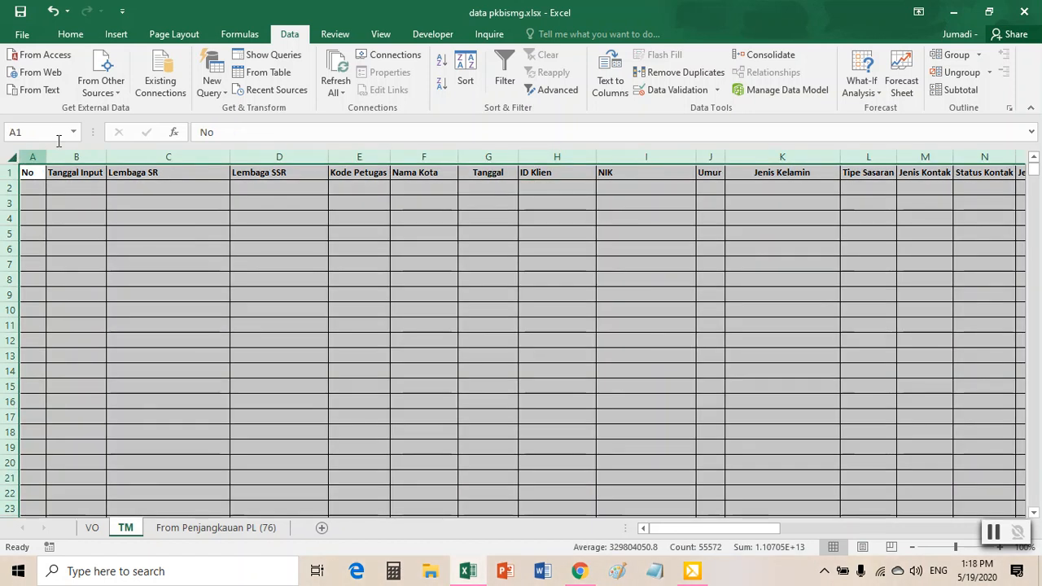
pyautogui.click(465, 73)
pyautogui.click(412, 314)
pyautogui.click(656, 281)
pyautogui.click(653, 280)
pyautogui.click(413, 314)
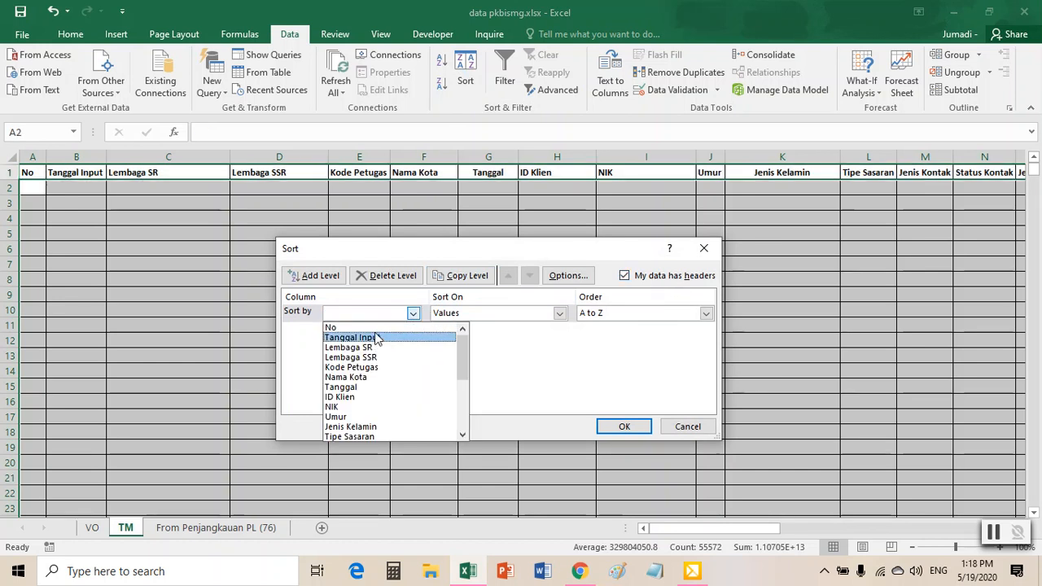
pyautogui.click(374, 328)
pyautogui.click(623, 427)
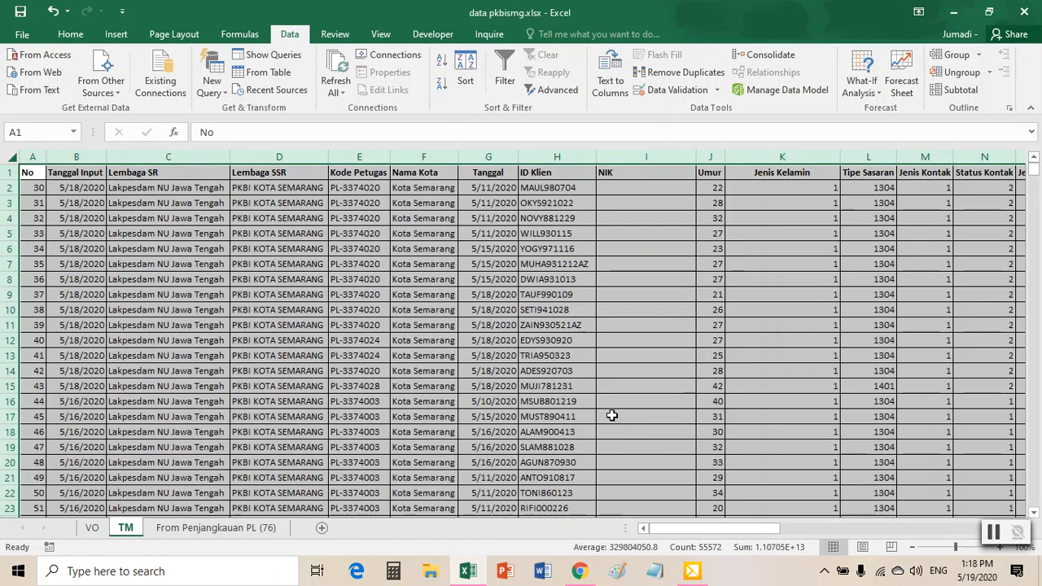
# Delete all the empty rows below the last record on the TM sheet and return to the header row.
pyautogui.click(195, 244)
pyautogui.click(193, 181)
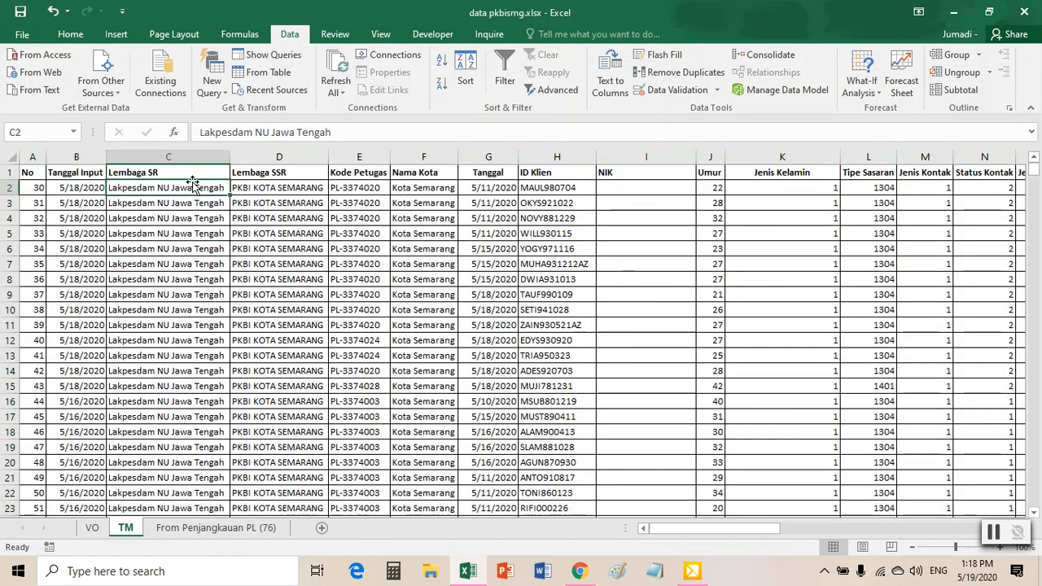
pyautogui.hotkey('ctrl', 'Down')
pyautogui.press('Down')
pyautogui.click(10, 372)
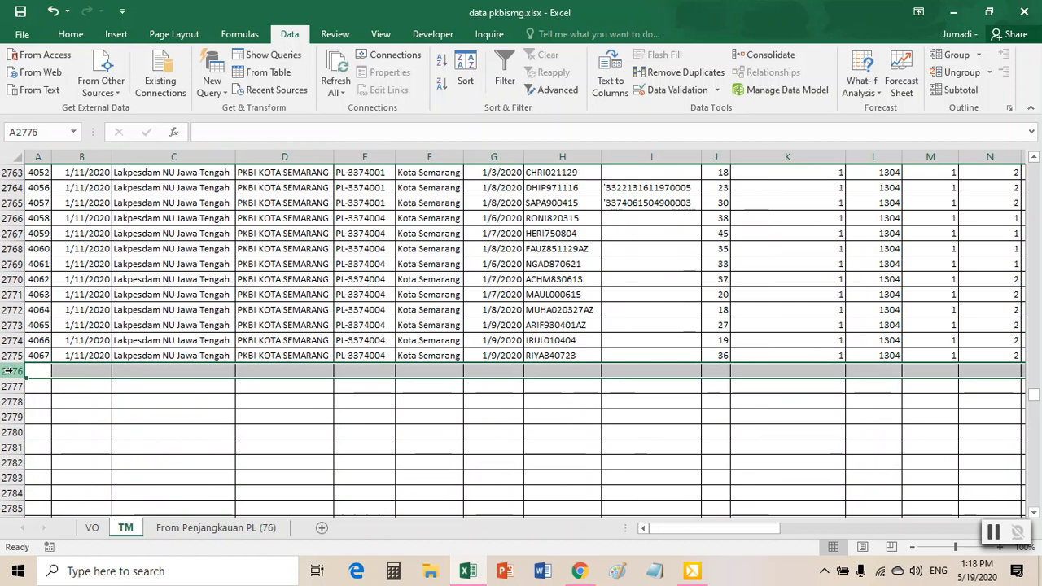
pyautogui.hotkey('ctrl', 'shift', 'Down')
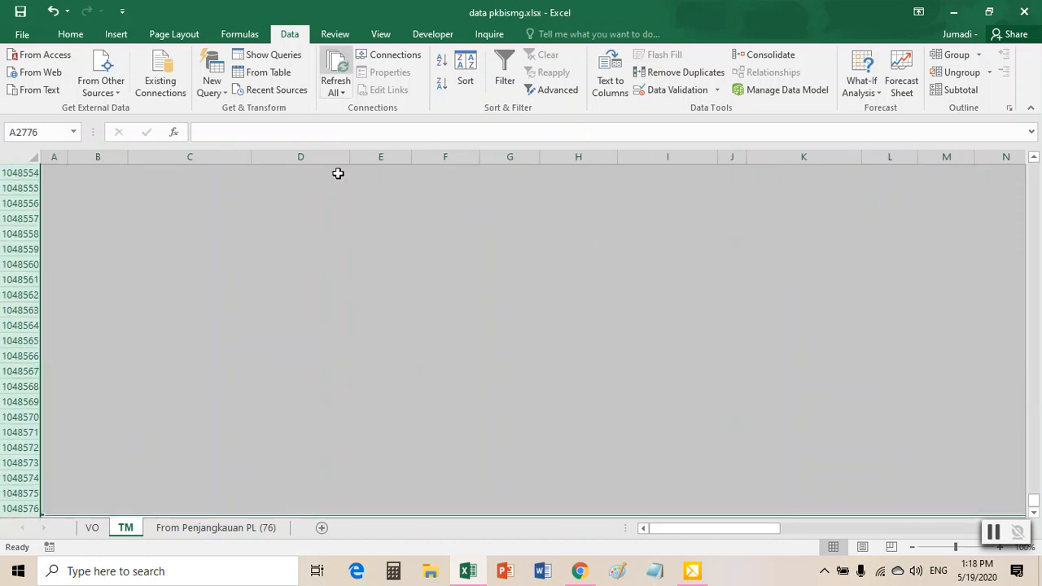
pyautogui.click(447, 363)
pyautogui.click(425, 267)
pyautogui.hotkey('ctrl', 'Up')
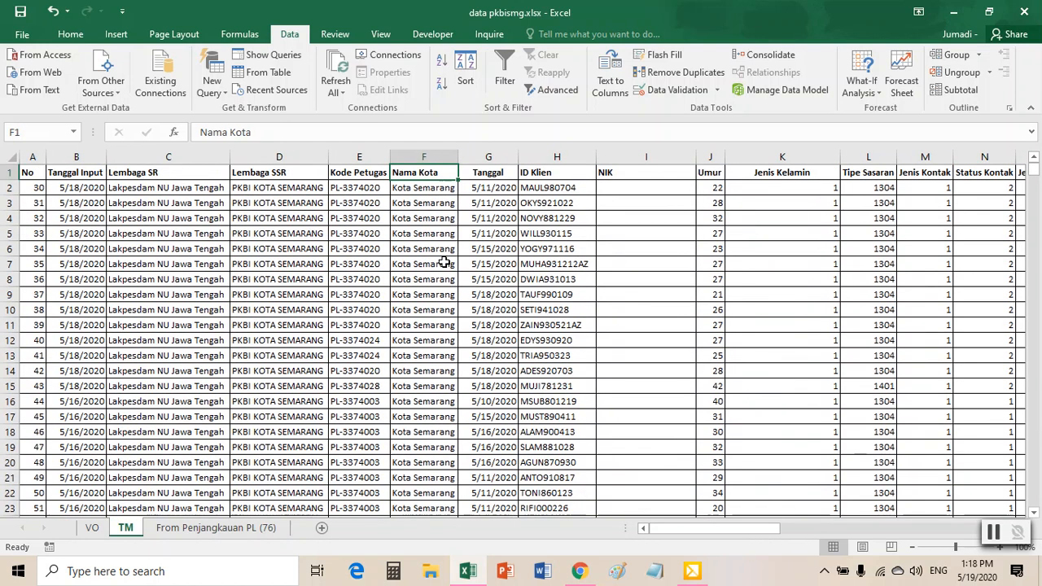
# Check which contact types the Jenis Kontak filter list offers on the VO sheet.
pyautogui.click(91, 529)
pyautogui.click(125, 529)
pyautogui.click(92, 528)
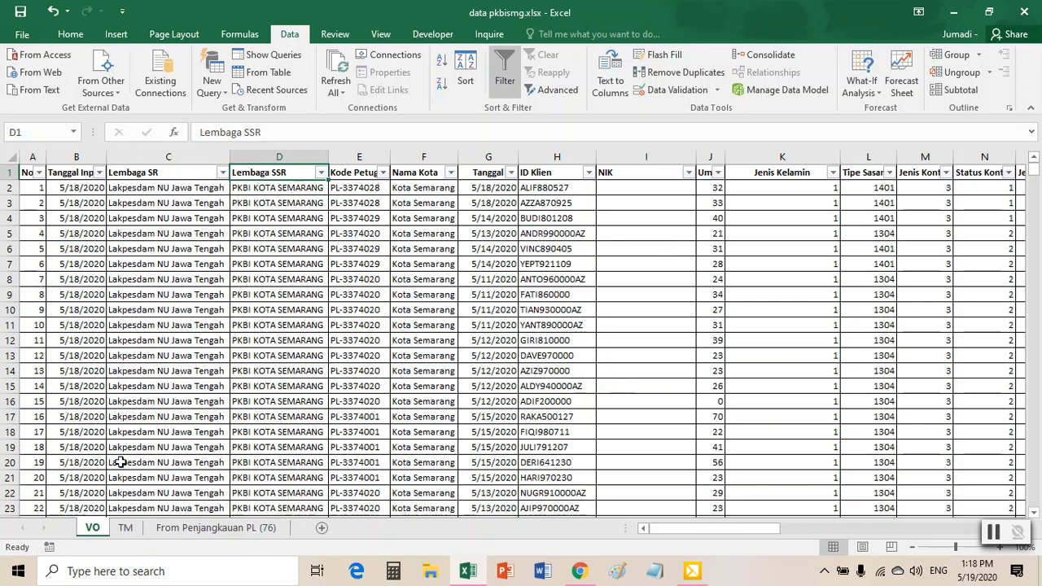
pyautogui.click(945, 173)
pyautogui.press('Escape')
# Turn on filtering on the TM sheet and check the contact types offered in the Jenis Kontak filter list.
pyautogui.click(124, 529)
pyautogui.click(977, 289)
pyautogui.click(944, 207)
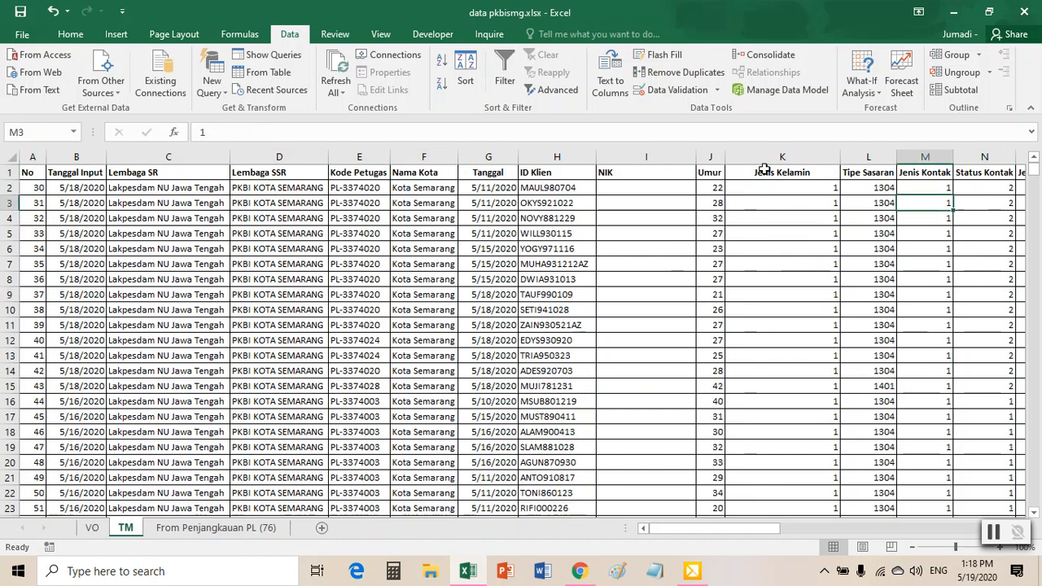
pyautogui.click(502, 78)
pyautogui.click(945, 174)
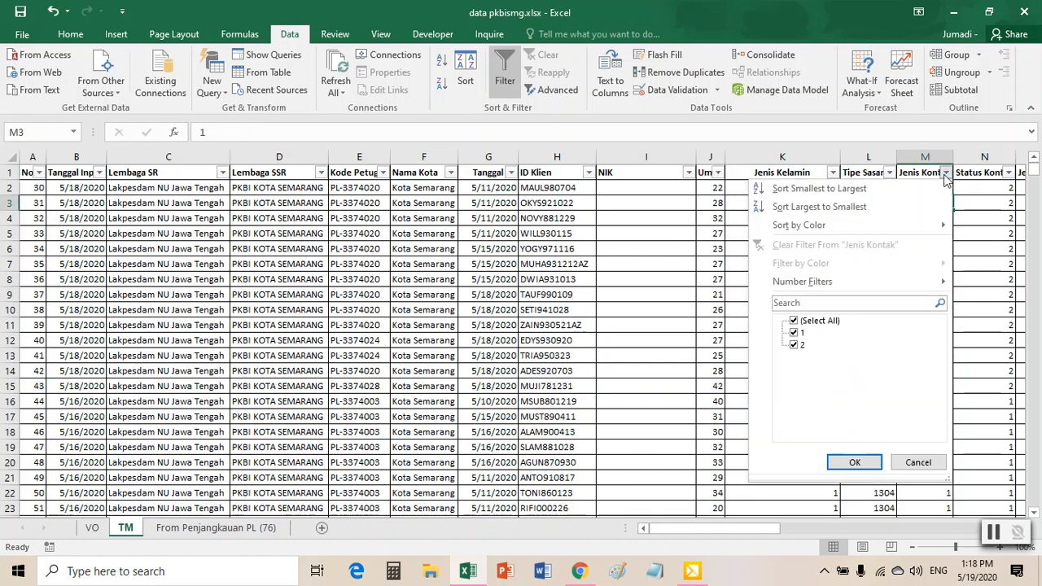
pyautogui.click(945, 174)
pyautogui.click(658, 246)
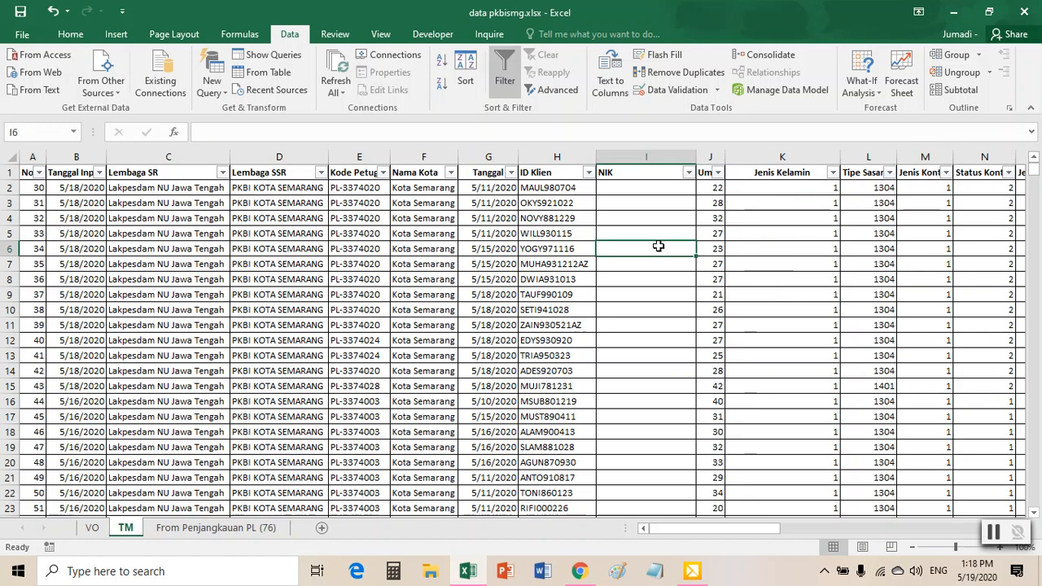
pyautogui.click(96, 528)
pyautogui.click(121, 529)
pyautogui.click(92, 528)
pyautogui.click(124, 528)
# Draw a rectangle about 1.7" wide and 0.88" high over the Lembaga SR and Lembaga SSR columns on the VO sheet.
pyautogui.click(92, 528)
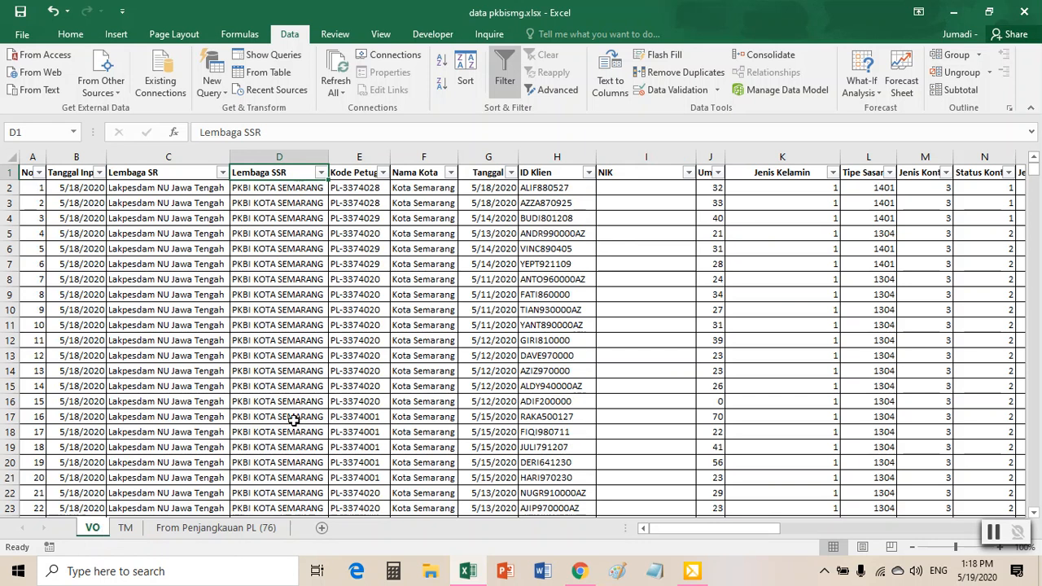
pyautogui.click(116, 34)
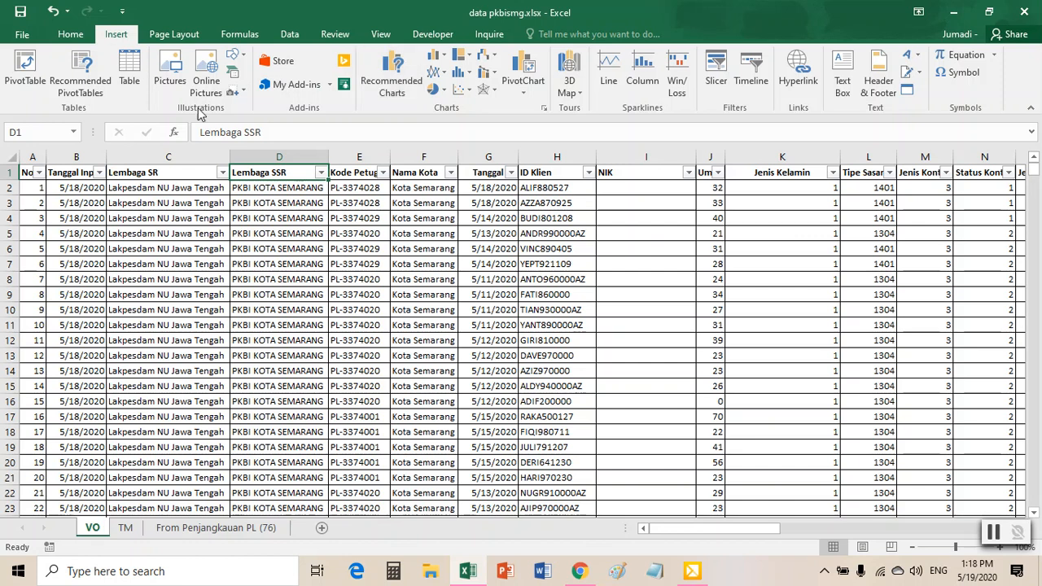
pyautogui.click(235, 55)
pyautogui.click(280, 90)
pyautogui.moveTo(165, 212)
pyautogui.mouseDown()
pyautogui.moveTo(250, 277)
pyautogui.moveTo(285, 274)
pyautogui.mouseUp()
# Write "kontak 1 = info = 1 + rujukan = 2" and, on a new line, "HIV + VCT" in the VO sheet's rectangle.
pyautogui.rightClick(233, 237)
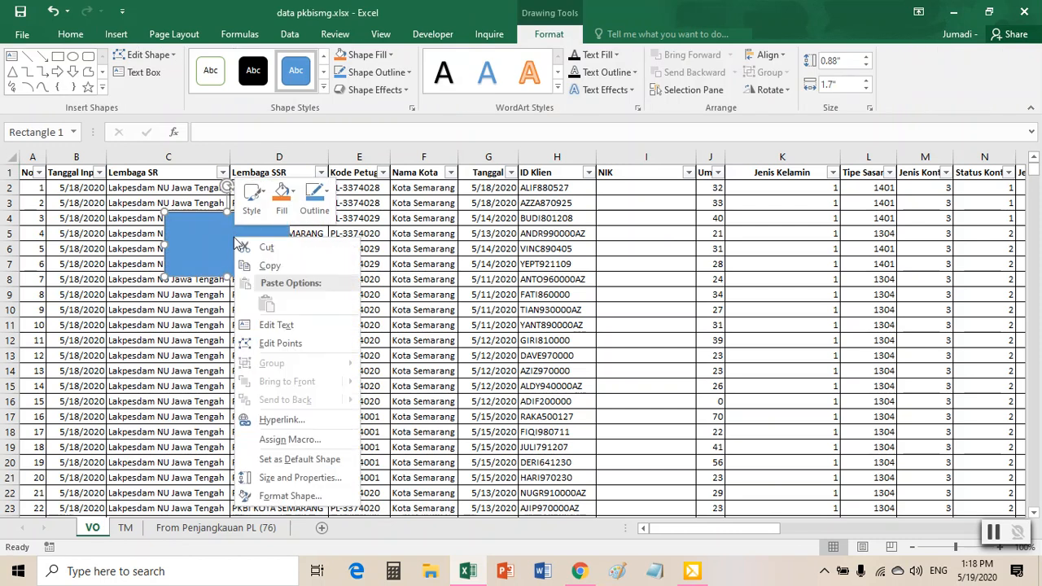
pyautogui.click(286, 326)
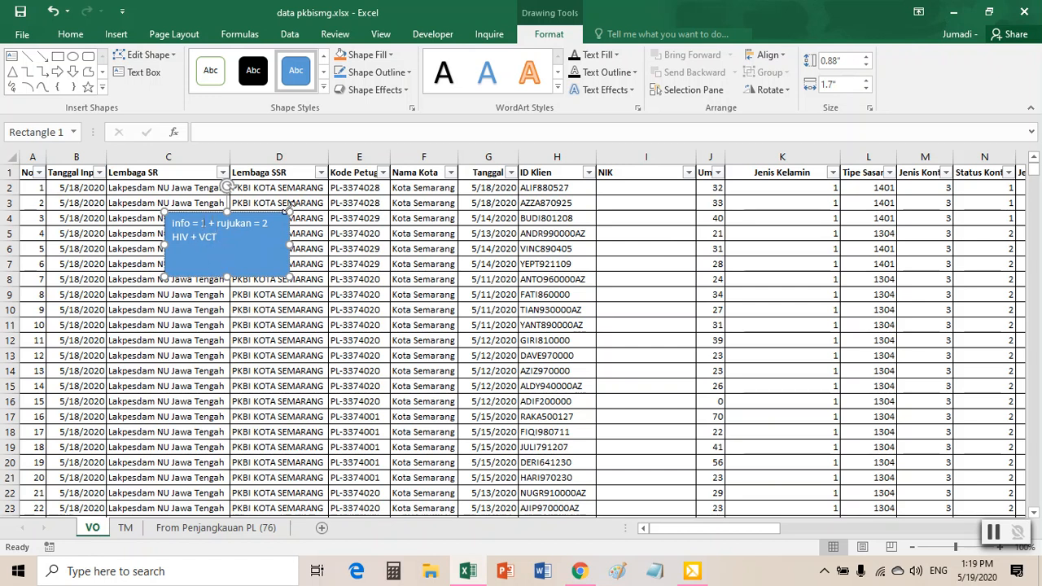
pyautogui.write('kontak 1 ')
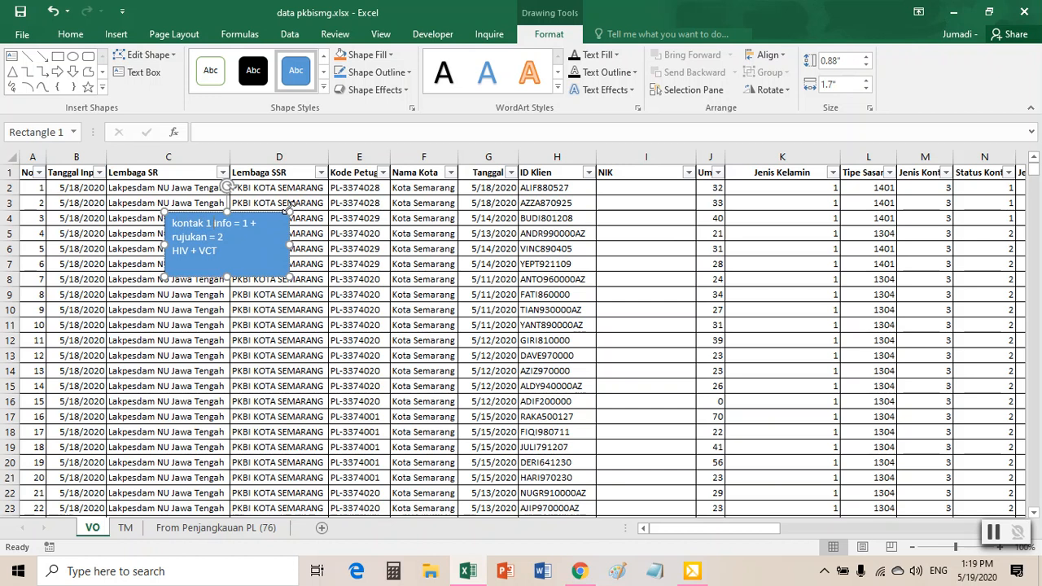
pyautogui.write('=')
# Draw a rectangle about 2.44" wide and 1.56" high on the TM sheet, starting over the Lembaga SR column.
pyautogui.click(125, 527)
pyautogui.click(115, 34)
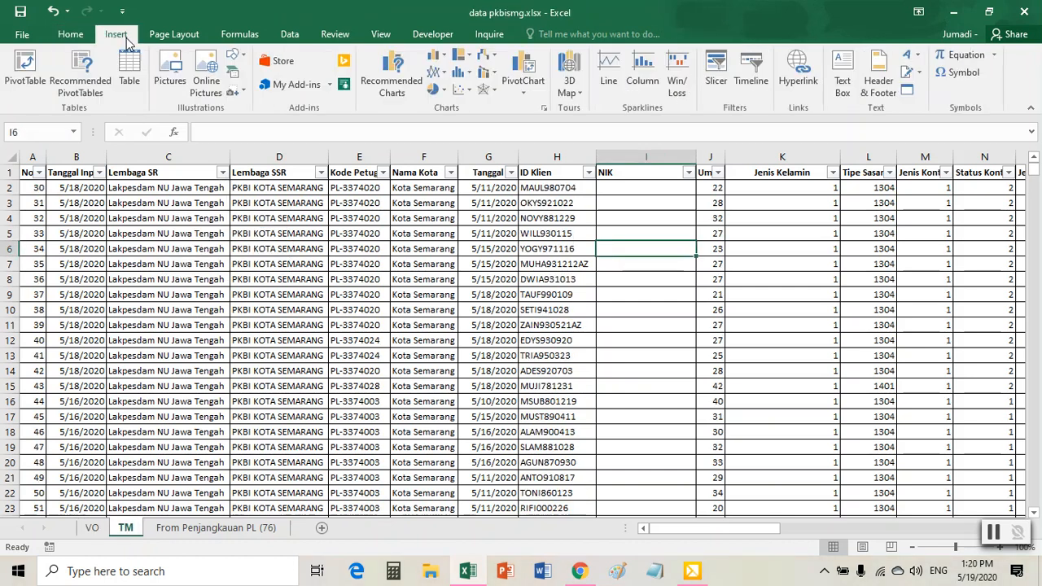
pyautogui.click(244, 62)
pyautogui.click(277, 95)
pyautogui.moveTo(173, 205)
pyautogui.mouseDown()
pyautogui.moveTo(302, 316)
pyautogui.moveTo(359, 330)
pyautogui.moveTo(352, 319)
pyautogui.mouseUp()
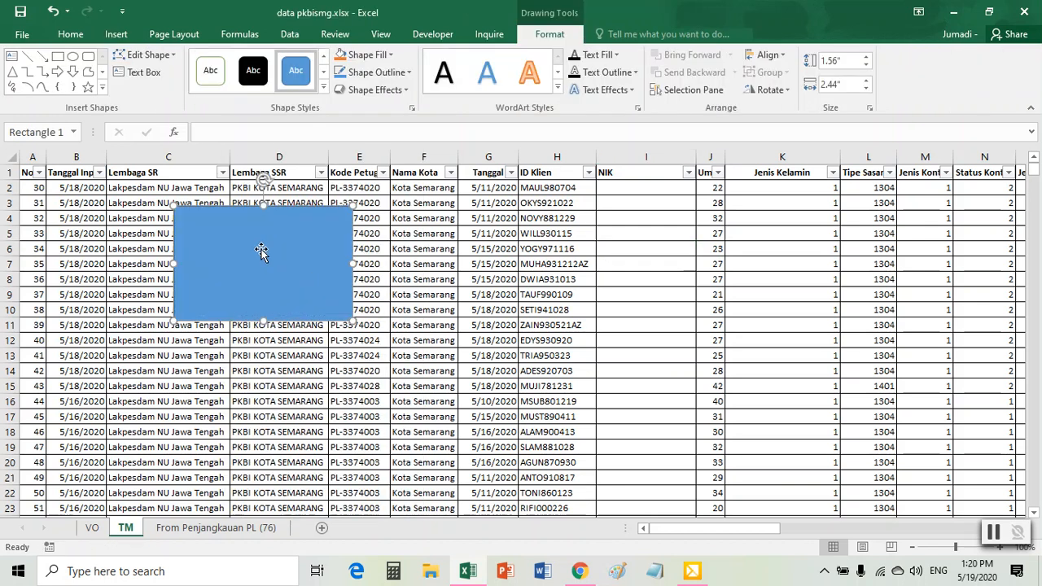
# Write "jumlah materi pencegahan minimal = 1 dan ada rujukan VCT (2)" in the TM sheet's rectangle.
pyautogui.rightClick(256, 244)
pyautogui.click(325, 329)
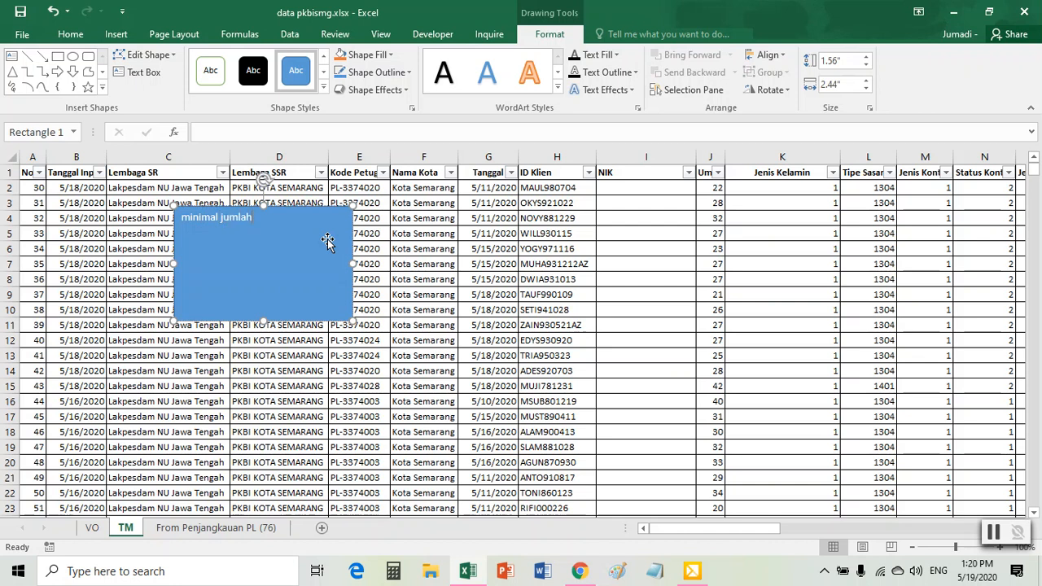
pyautogui.hotkey('ctrl', 'shift', 'Left')
pyautogui.press('BackSpace')
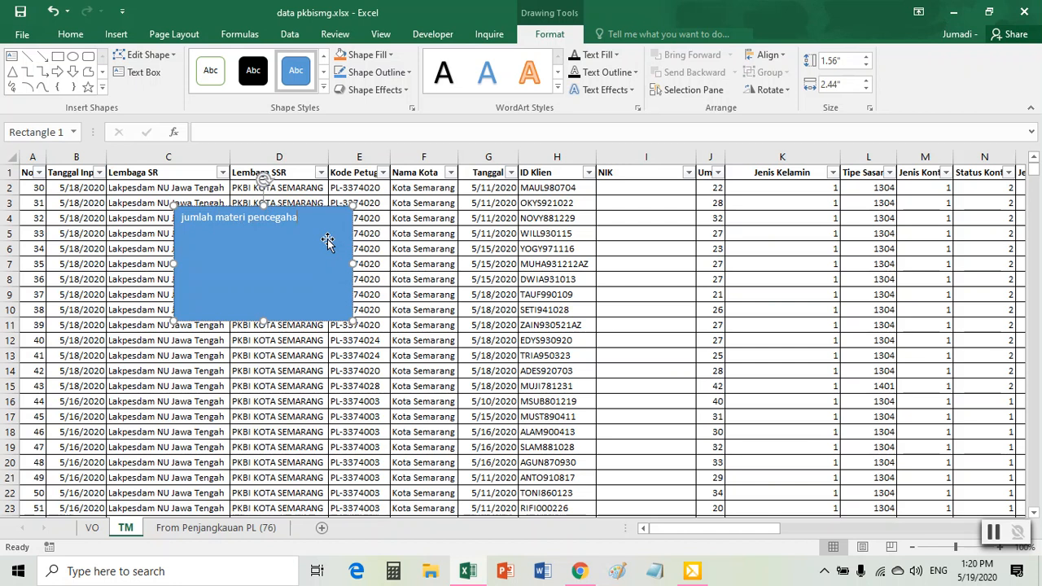
pyautogui.write('al = 1 dan ada rujukan VCT (2')
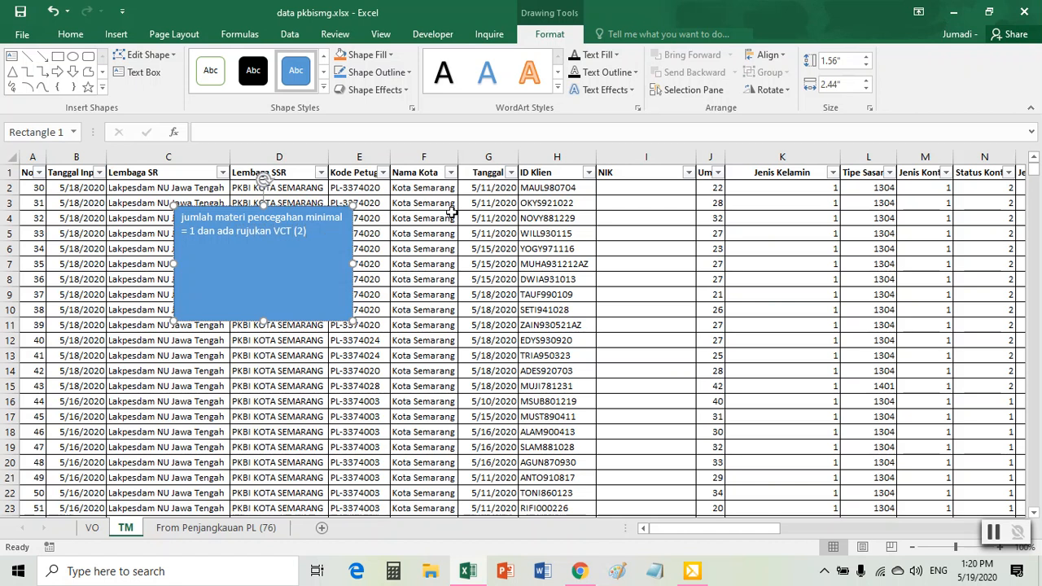
pyautogui.click(488, 248)
# Fill the TM sheet's columns R through V (KIE to Alkohol SWAB) and the Rujukan column with yellow.
pyautogui.moveTo(714, 529); pyautogui.dragTo(836, 534)
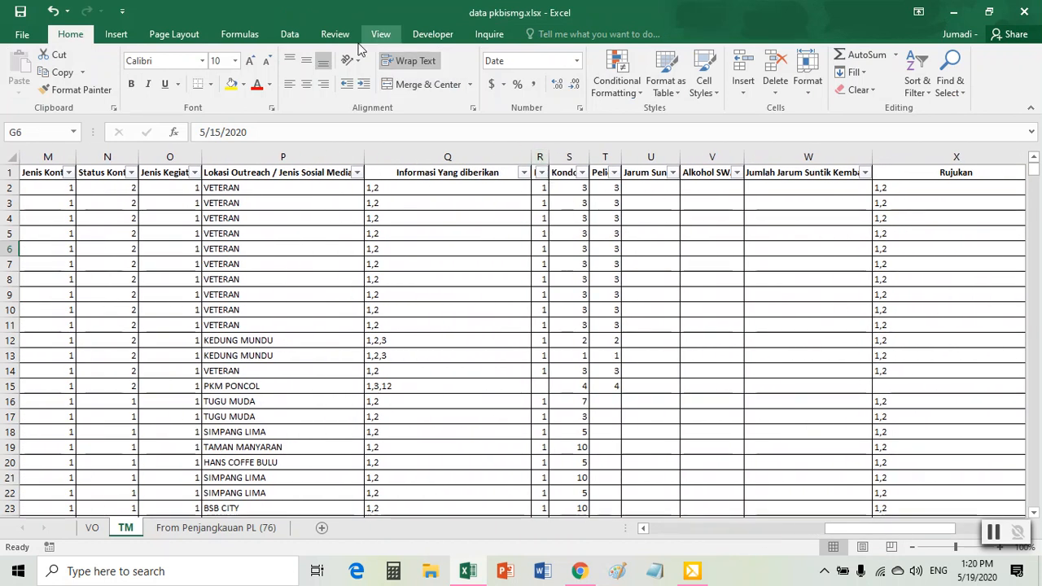
pyautogui.moveTo(541, 157); pyautogui.dragTo(720, 157)
pyautogui.rightClick(686, 203)
pyautogui.click(747, 178)
pyautogui.click(714, 202)
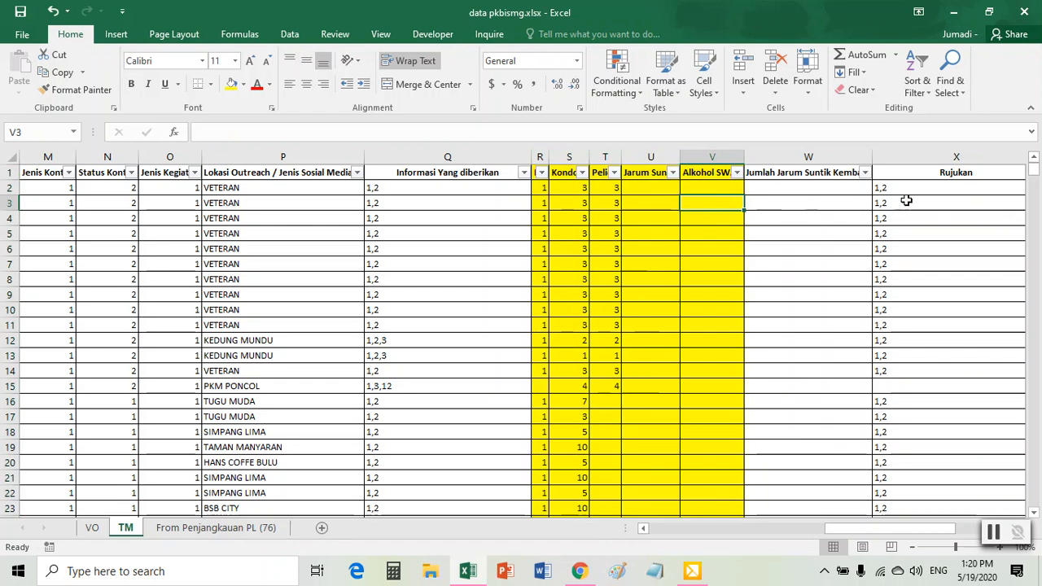
pyautogui.click(910, 158)
pyautogui.rightClick(911, 161)
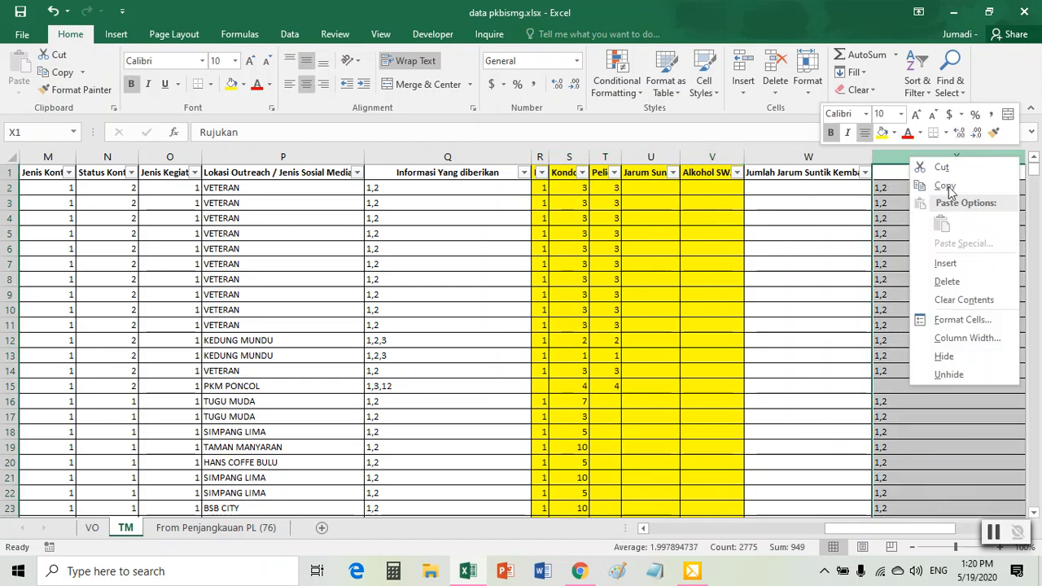
pyautogui.click(882, 132)
# Narrow the Rujukan, Jarum Suntik and Alkohol SWAB columns on the TM sheet.
pyautogui.hscroll(3, 735, 230)
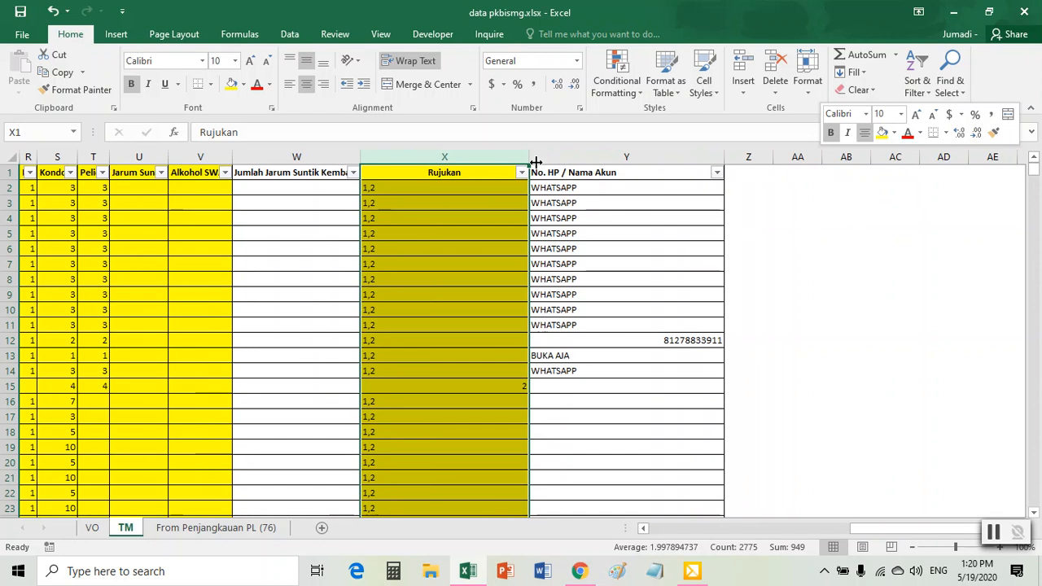
pyautogui.moveTo(529, 157); pyautogui.dragTo(419, 158)
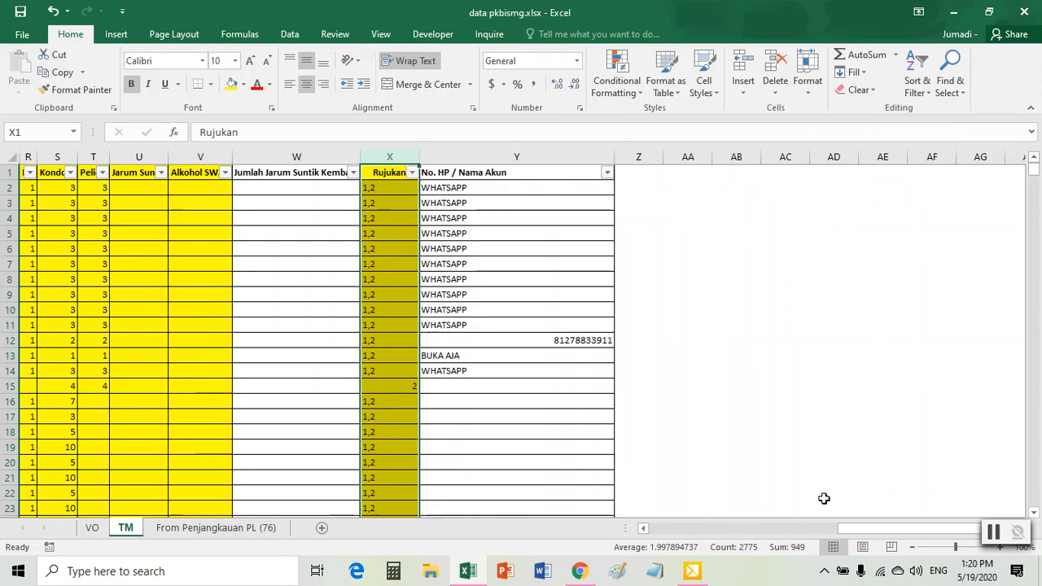
pyautogui.moveTo(855, 529); pyautogui.dragTo(817, 533)
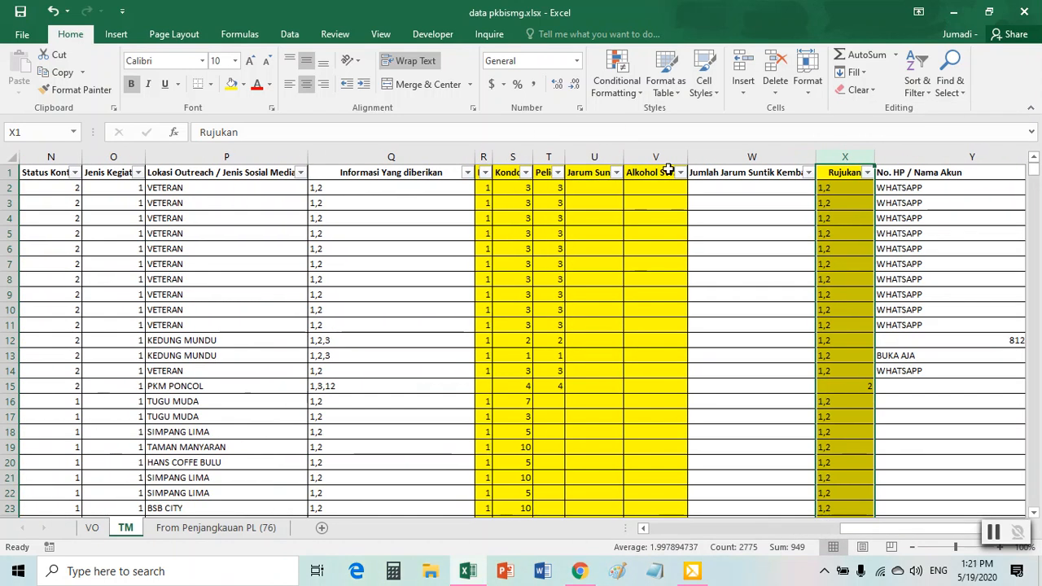
pyautogui.moveTo(688, 157); pyautogui.dragTo(618, 157)
# Fill the Informasi Yang diberikan column on the VO sheet with yellow and narrow it to fit its codes.
pyautogui.click(92, 528)
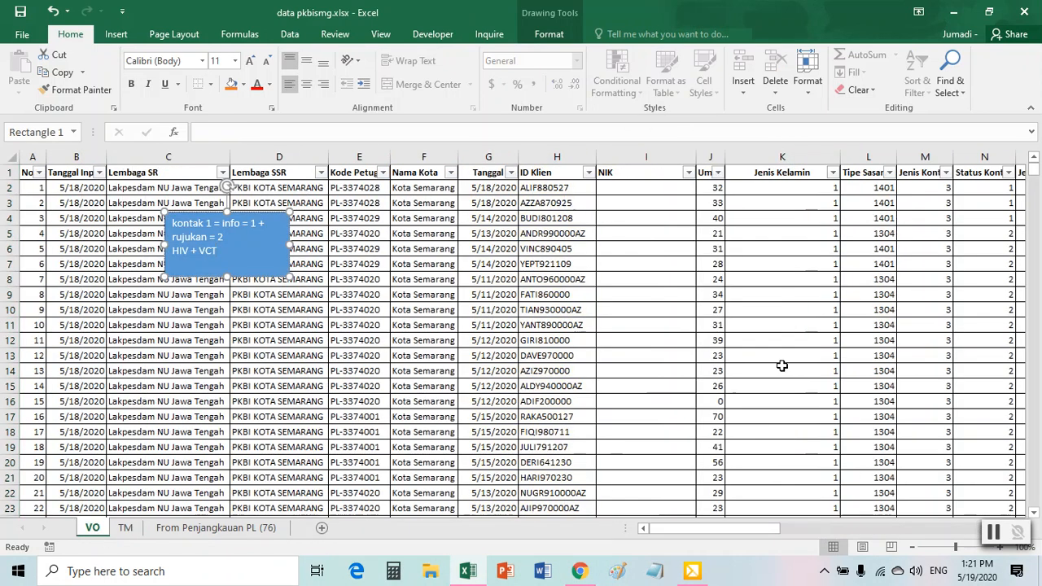
pyautogui.moveTo(700, 529); pyautogui.dragTo(822, 533)
pyautogui.hscroll(2, 822, 407)
pyautogui.click(815, 156)
pyautogui.rightClick(816, 157)
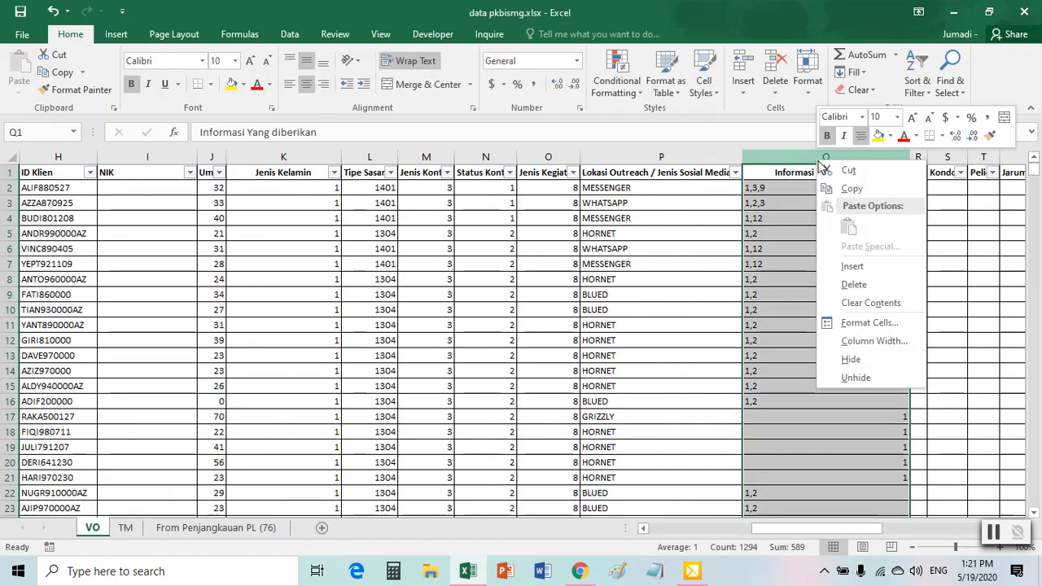
pyautogui.click(877, 140)
pyautogui.click(881, 218)
pyautogui.moveTo(910, 152); pyautogui.dragTo(778, 148)
pyautogui.scroll(-4, 782, 460)
pyautogui.scroll(4, 784, 460)
# Fill the Rujukan column on the VO sheet with yellow and narrow it to fit its codes.
pyautogui.moveTo(817, 533); pyautogui.dragTo(915, 531)
pyautogui.click(758, 157)
pyautogui.rightClick(759, 156)
pyautogui.click(818, 134)
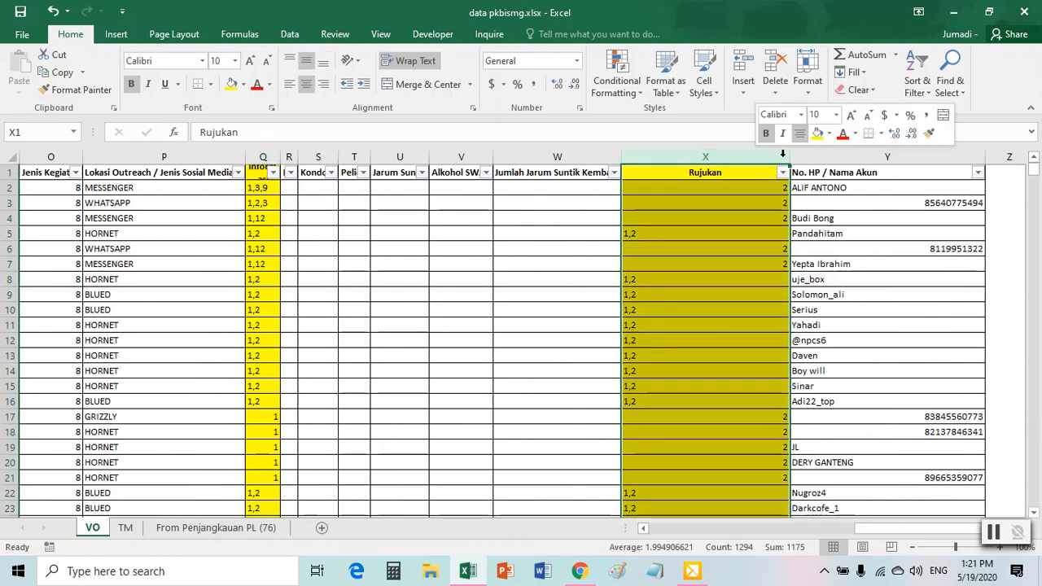
pyautogui.moveTo(790, 156); pyautogui.dragTo(651, 193)
pyautogui.click(747, 156)
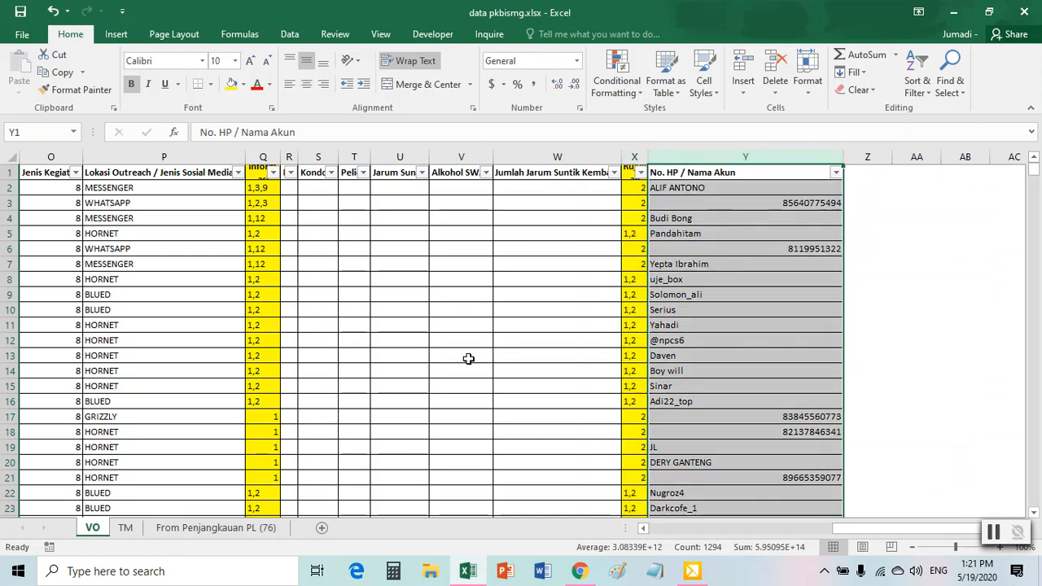
# Narrow the No. HP / Nama Akun and Jumlah Jarum Suntik Kembali columns on the TM sheet.
pyautogui.click(126, 528)
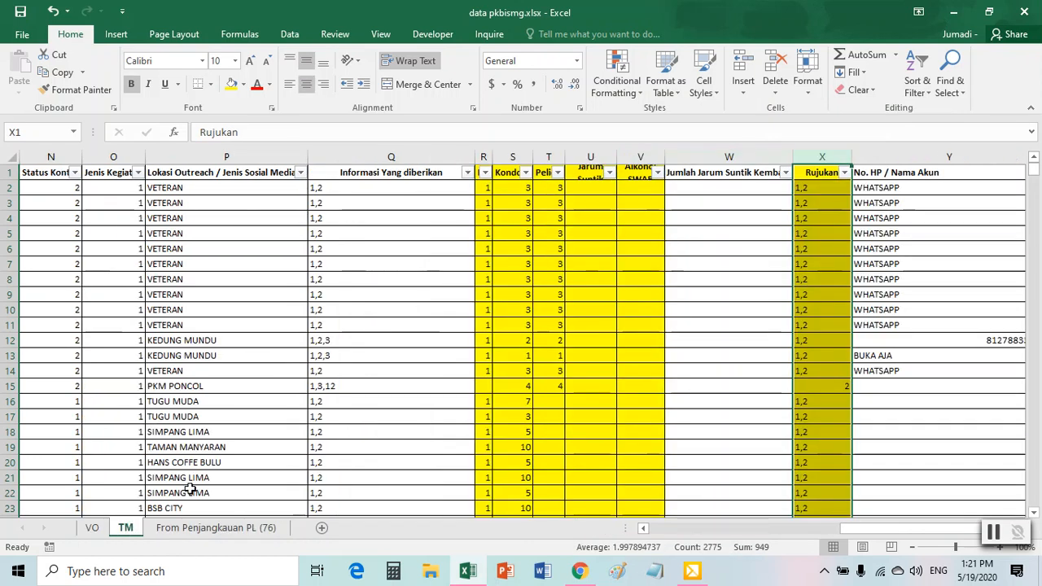
pyautogui.click(595, 341)
pyautogui.moveTo(864, 528); pyautogui.dragTo(875, 528)
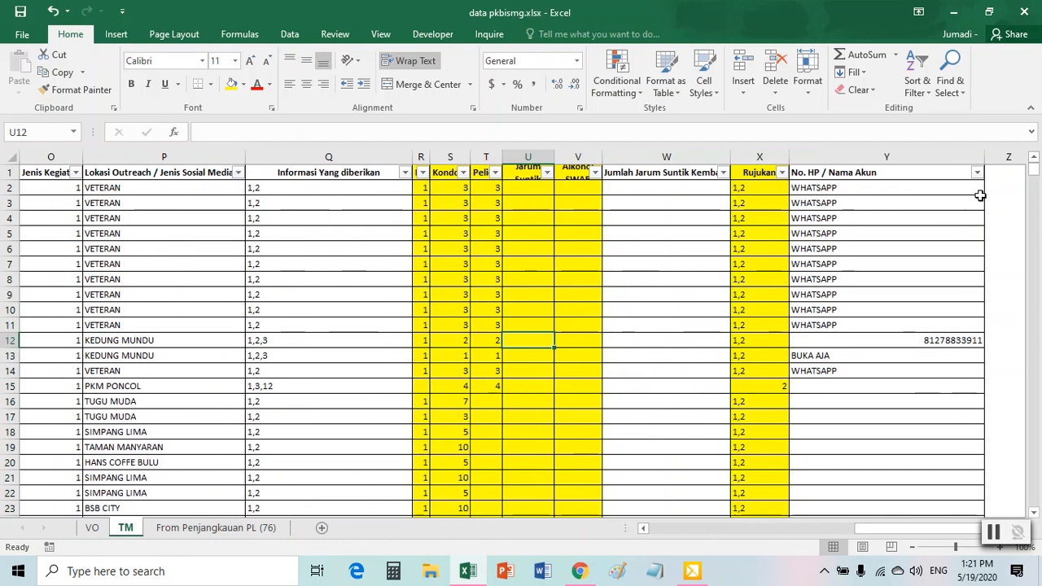
pyautogui.moveTo(984, 157); pyautogui.dragTo(869, 163)
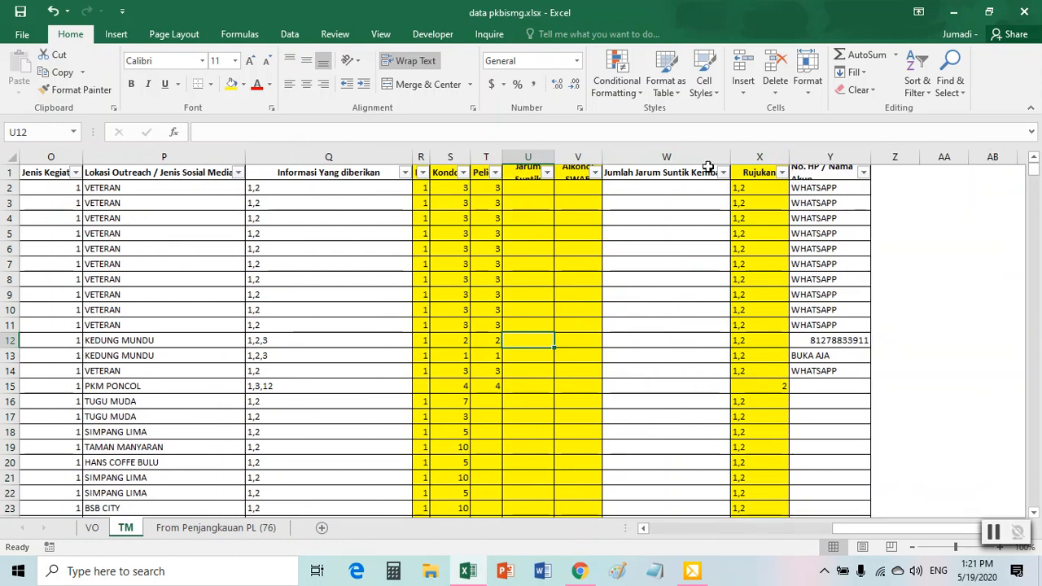
pyautogui.moveTo(730, 158); pyautogui.dragTo(649, 166)
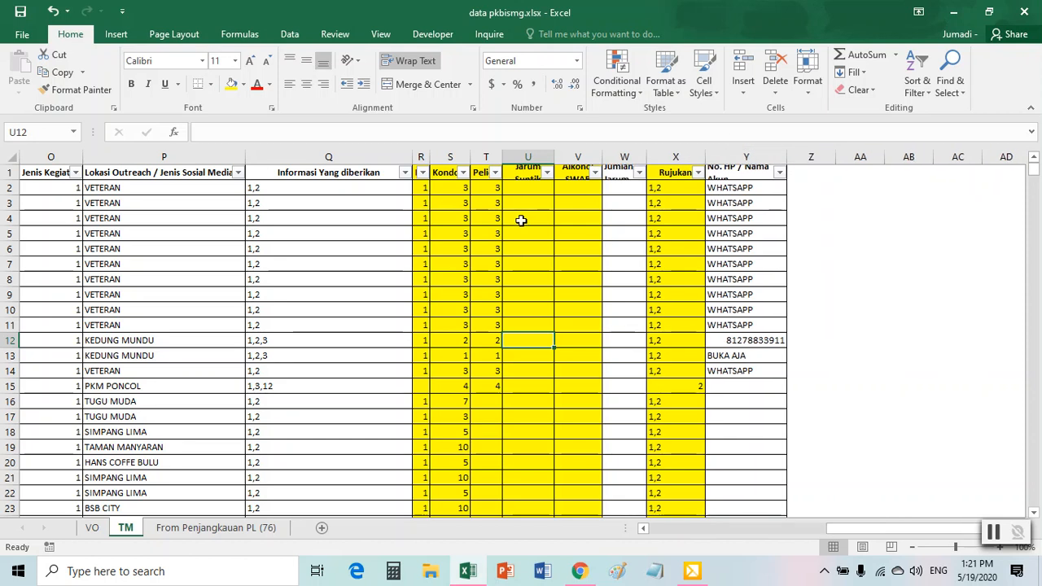
# Add the column headers "Sy 1" in Z1 and "Sy 2" in AA1 on the TM sheet.
pyautogui.click(817, 171)
pyautogui.write('Sy')
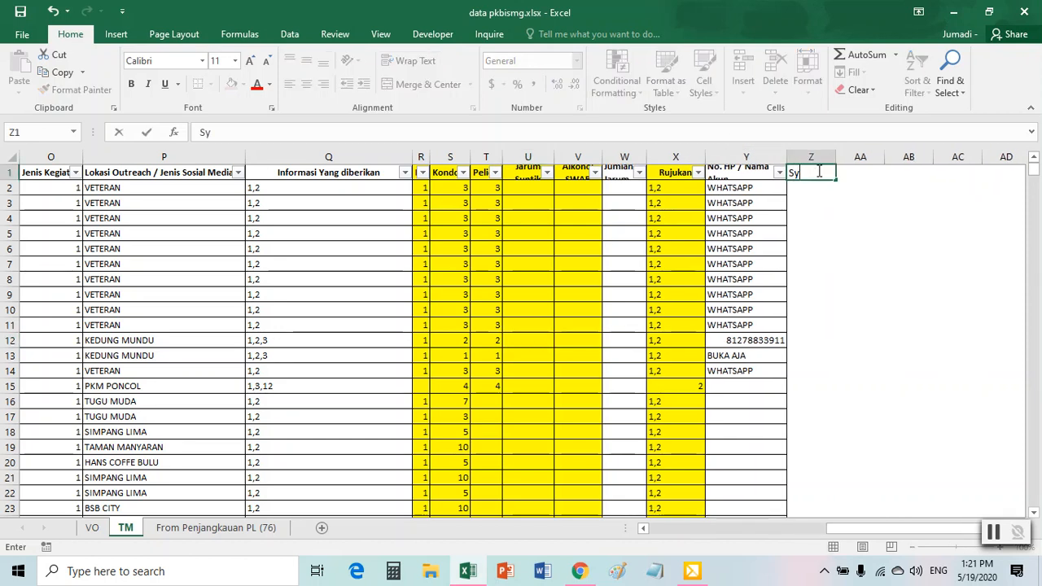
pyautogui.write(' 1')
pyautogui.press('Tab')
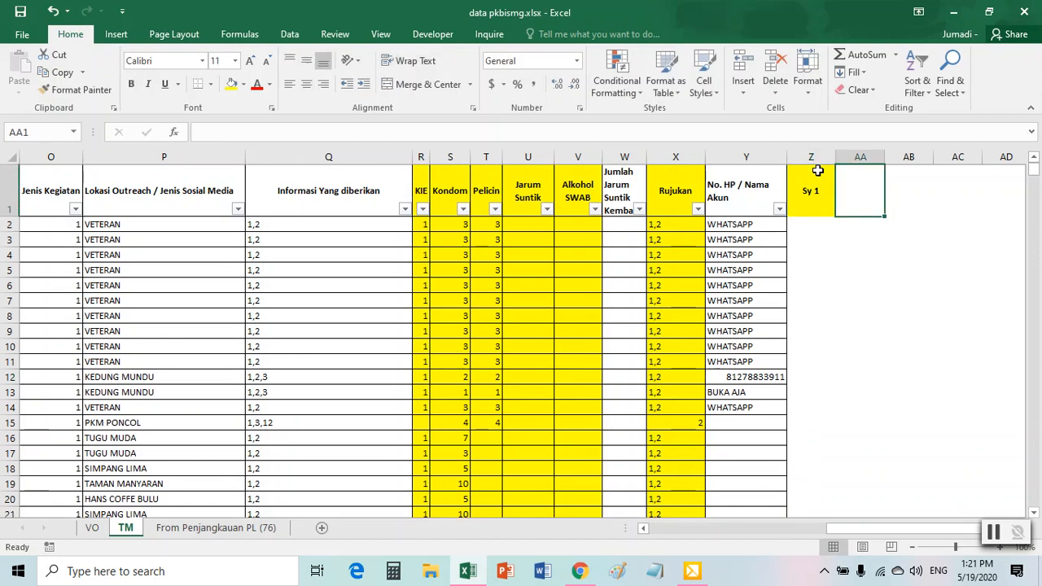
pyautogui.write('Sy2')
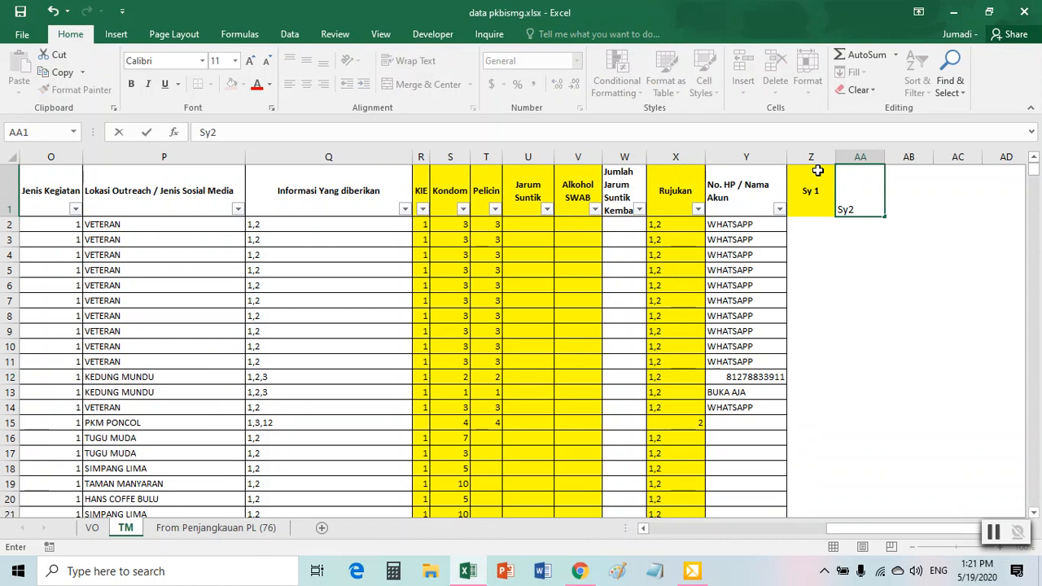
pyautogui.press('Return')
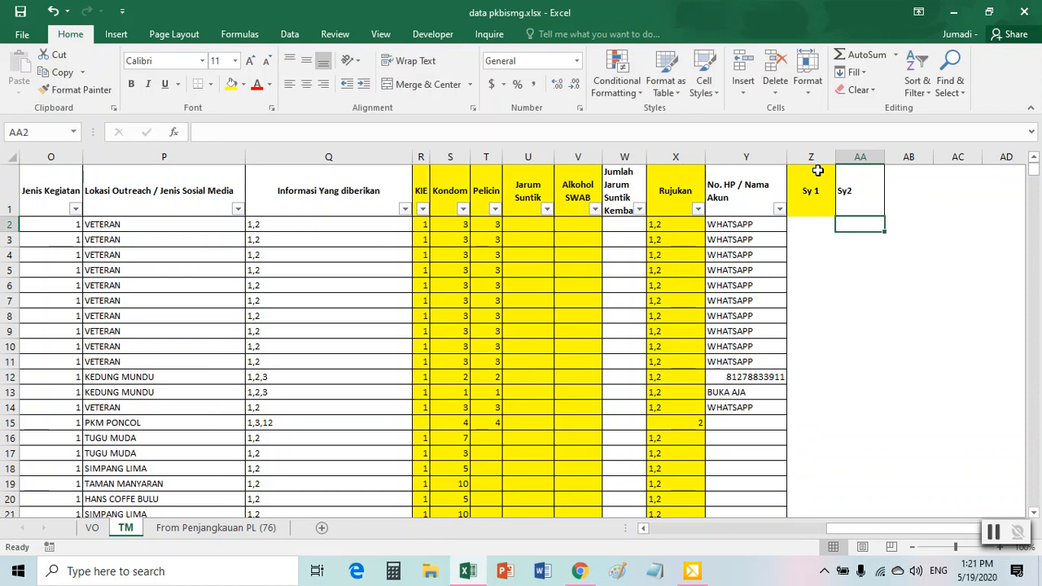
pyautogui.click(853, 196)
pyautogui.doubleClick(848, 191)
pyautogui.moveTo(848, 191); pyautogui.dragTo(907, 176)
pyautogui.press('Left')
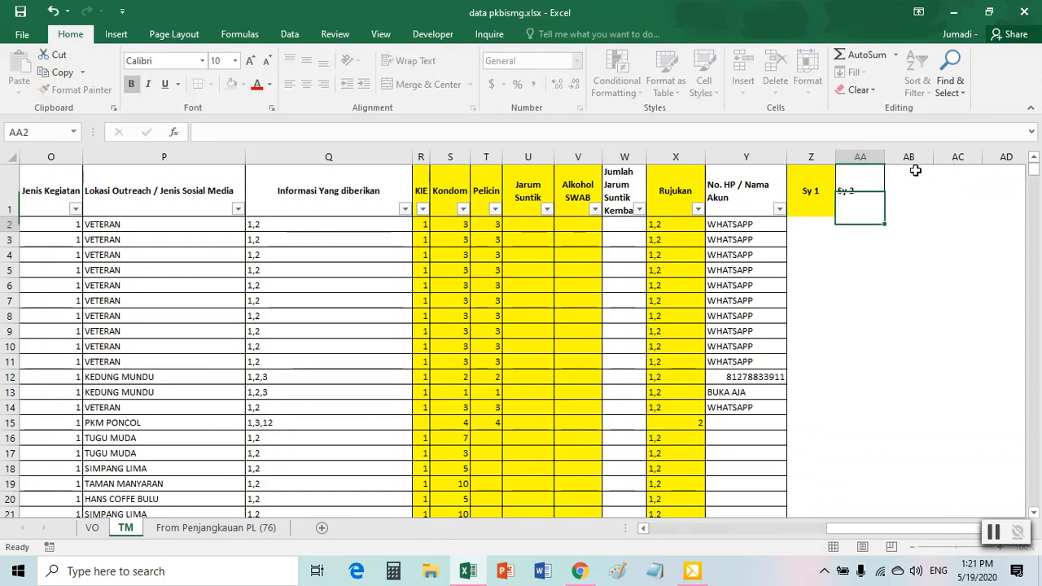
# Add the header "pm" in AB1 and fill the Sy 2 header with yellow.
pyautogui.click(915, 170)
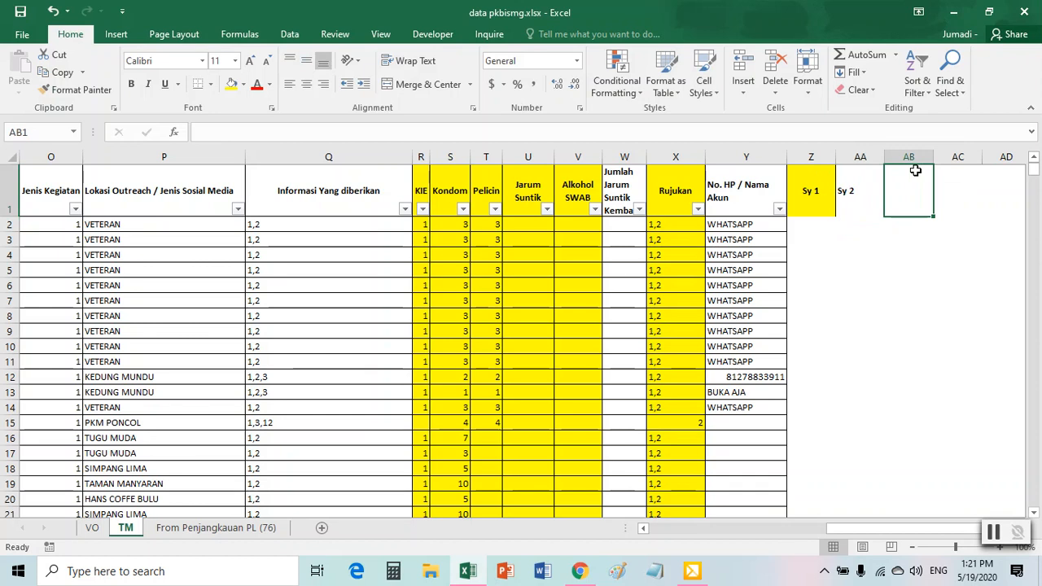
pyautogui.write('pm')
pyautogui.hotkey('ctrl', 'Return')
pyautogui.click(852, 191)
pyautogui.rightClick(853, 191)
pyautogui.click(872, 166)
pyautogui.click(886, 266)
# Sum the first record's KIE through Alkohol SWAB values in Z2 with =SUM(R2:V2).
pyautogui.click(802, 228)
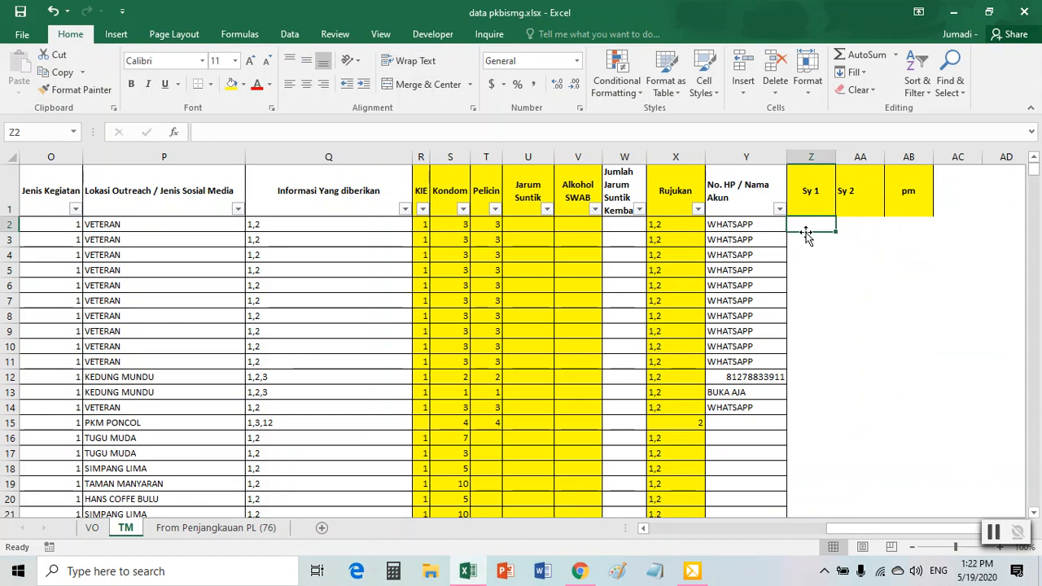
pyautogui.moveTo(427, 226); pyautogui.dragTo(594, 227)
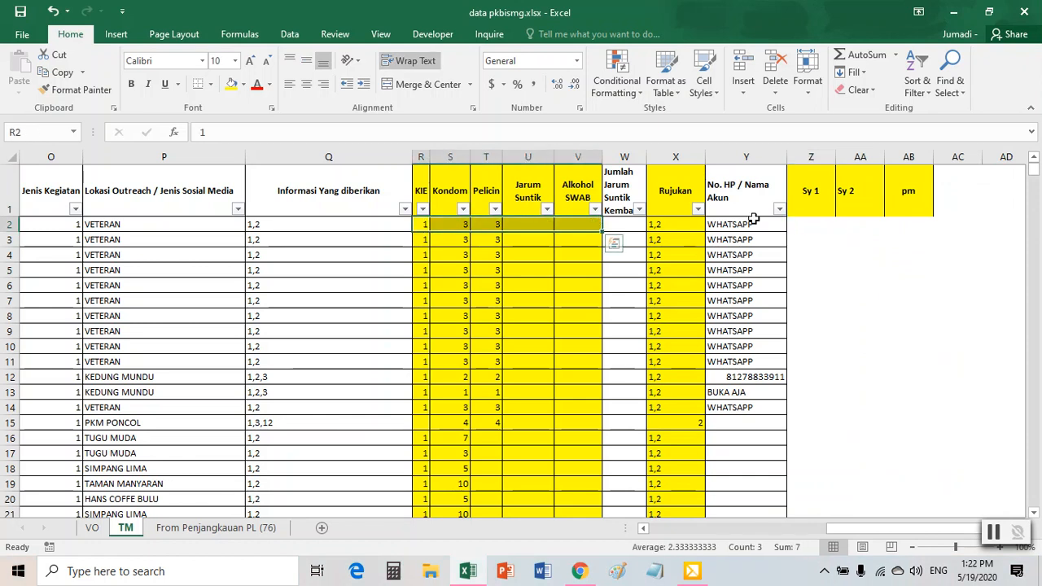
pyautogui.click(801, 228)
pyautogui.write('=sum(')
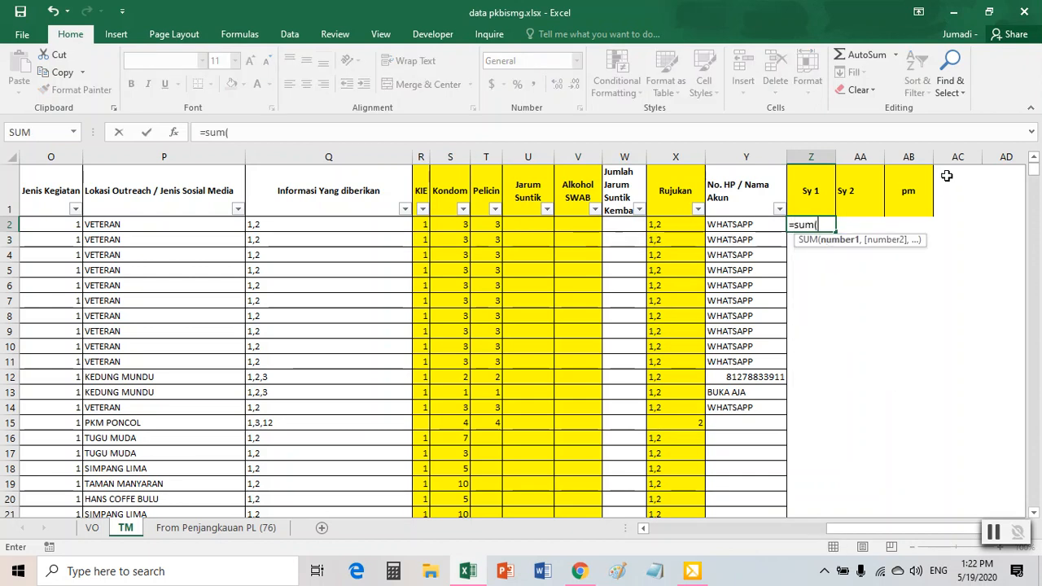
pyautogui.moveTo(423, 225); pyautogui.dragTo(591, 225)
pyautogui.press('Return')
pyautogui.click(827, 223)
# Test the Sy 1 sum by clearing the KIE, Kondom and Pelicin values in row 2, and undo the deletion.
pyautogui.moveTo(418, 224); pyautogui.dragTo(495, 211)
pyautogui.moveTo(422, 224); pyautogui.dragTo(493, 228)
pyautogui.press('Delete')
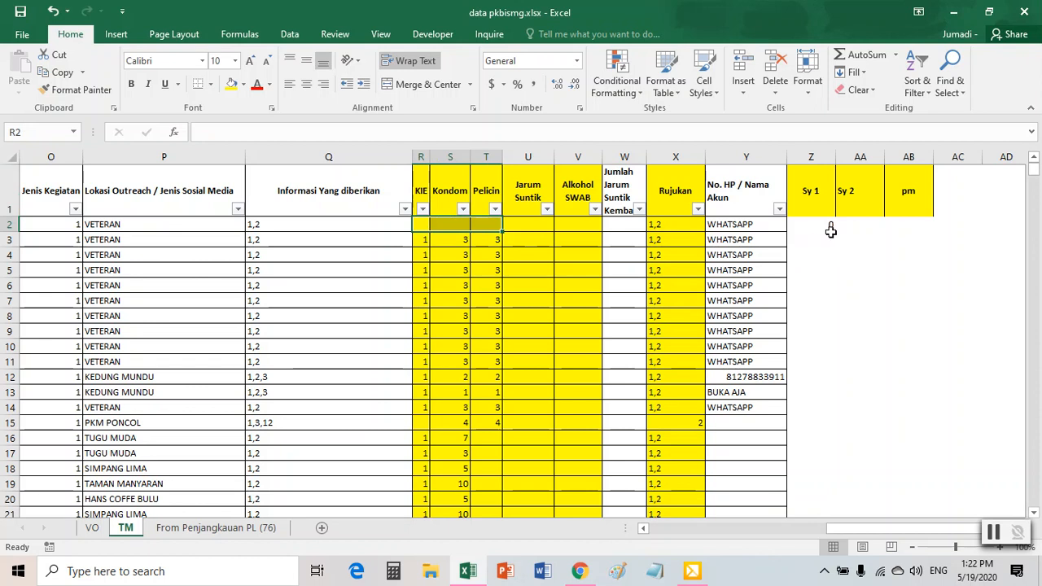
pyautogui.click(861, 228)
pyautogui.click(672, 229)
pyautogui.click(860, 232)
pyautogui.click(812, 226)
pyautogui.click(852, 225)
pyautogui.click(823, 221)
pyautogui.hotkey('ctrl', 'z')
pyautogui.click(818, 256)
# Copy the Sy 1 sum formula from Z2 down to Z3.
pyautogui.click(827, 226)
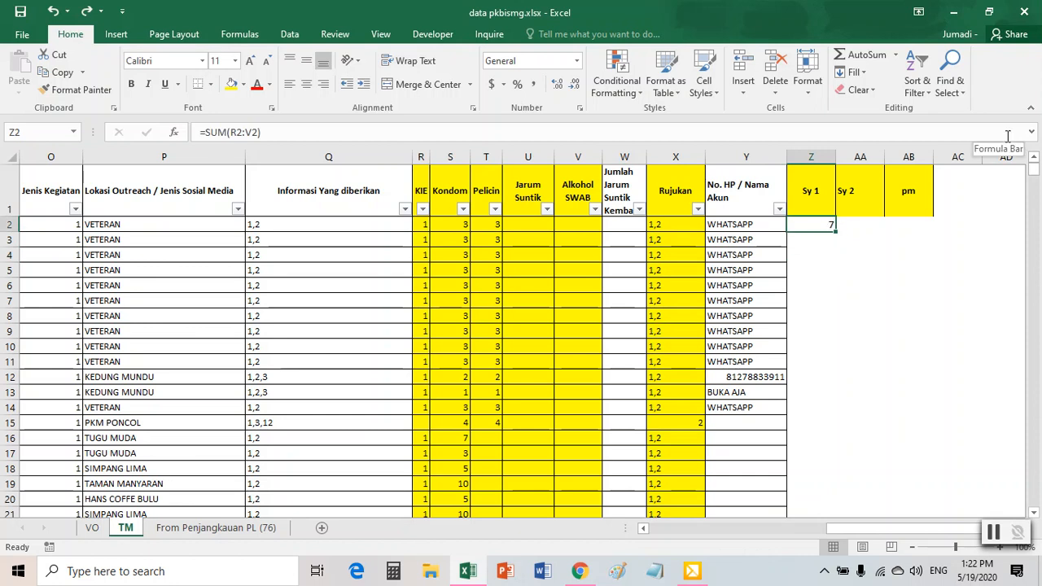
pyautogui.moveTo(836, 231); pyautogui.dragTo(838, 244)
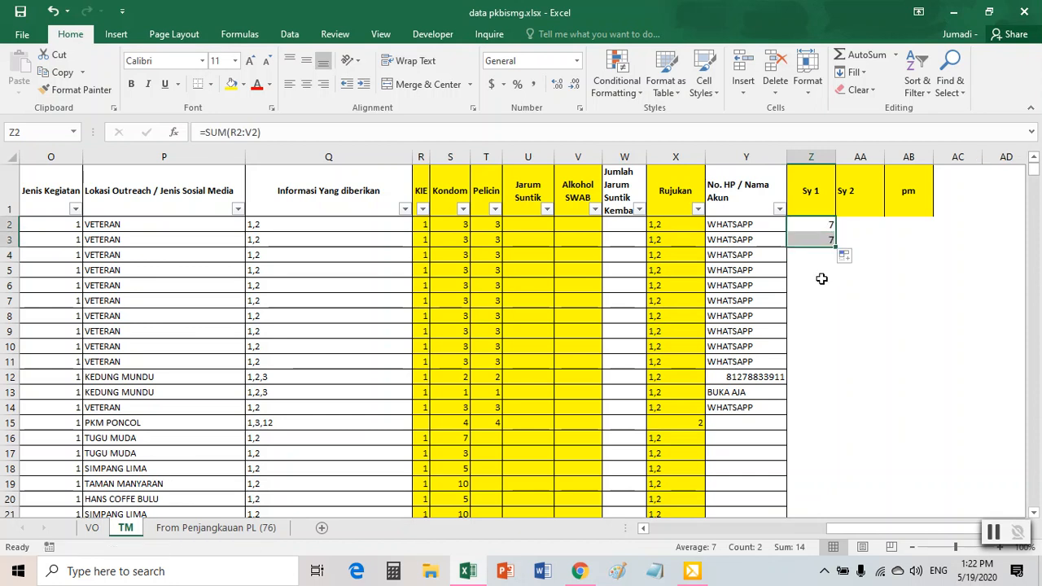
pyautogui.click(828, 228)
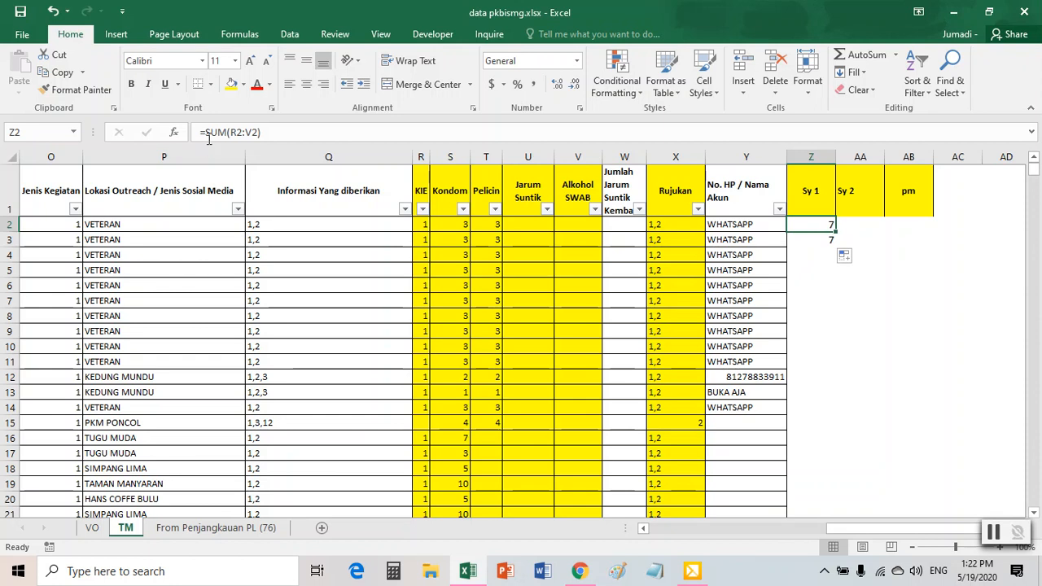
# Change the Z2 formula to =IF(SUM(R2:V2)>0,1,0) and copy it down to Z11.
pyautogui.doubleClick(819, 225)
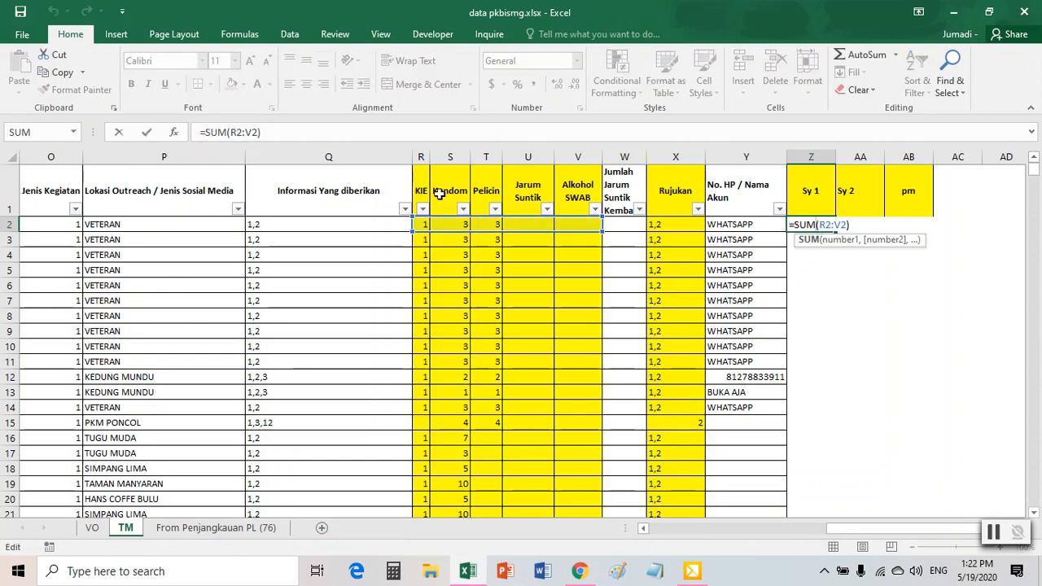
pyautogui.click(205, 132)
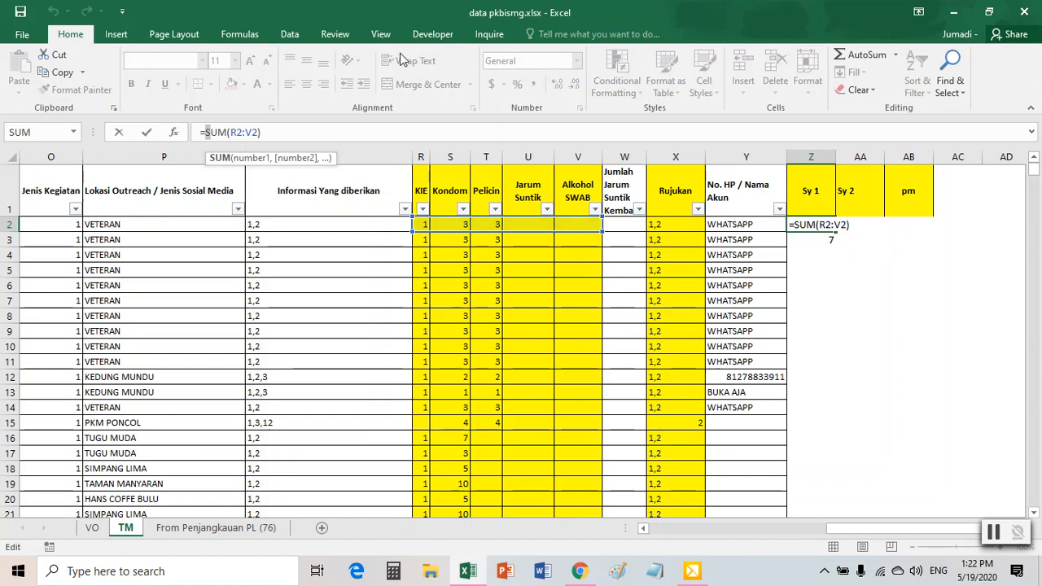
pyautogui.press('Left')
pyautogui.write('if(')
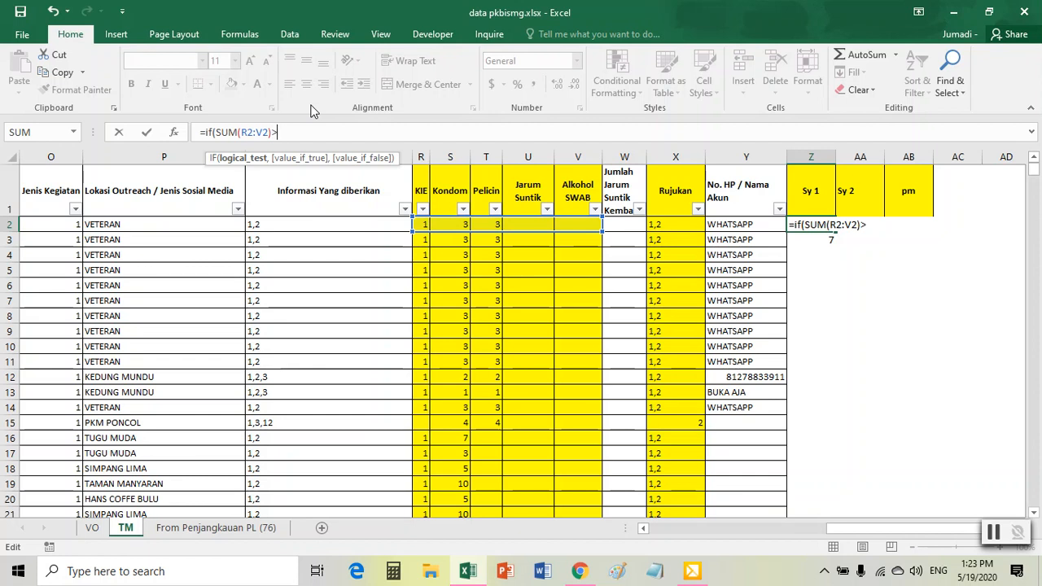
pyautogui.write(',')
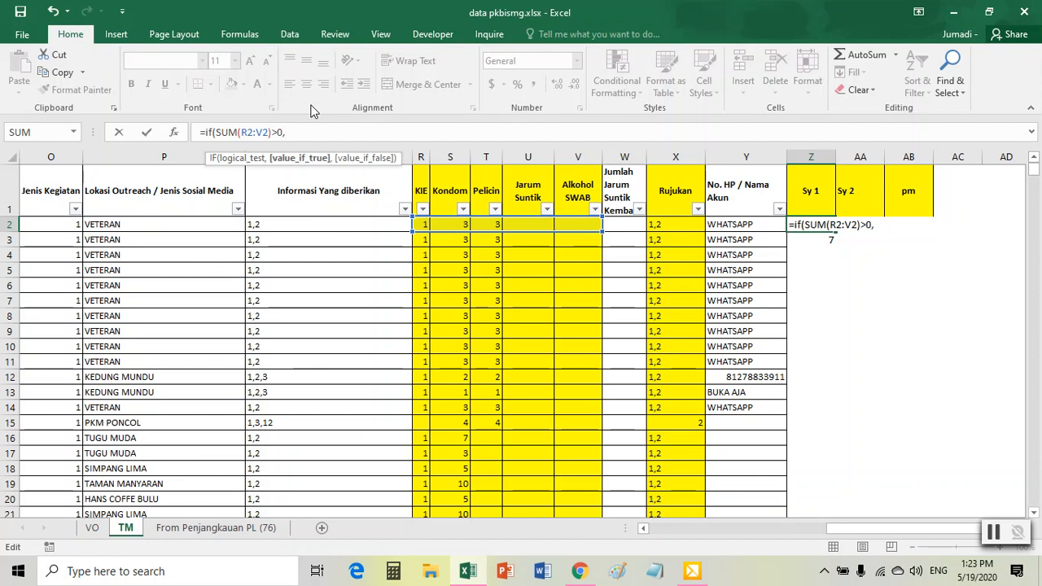
pyautogui.write('1,')
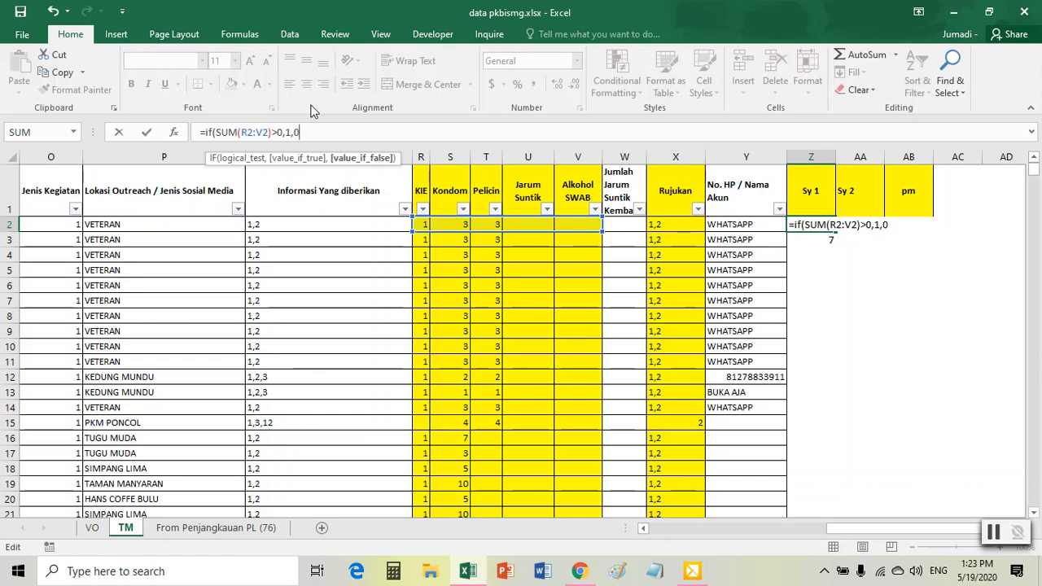
pyautogui.write('0)')
pyautogui.press('Return')
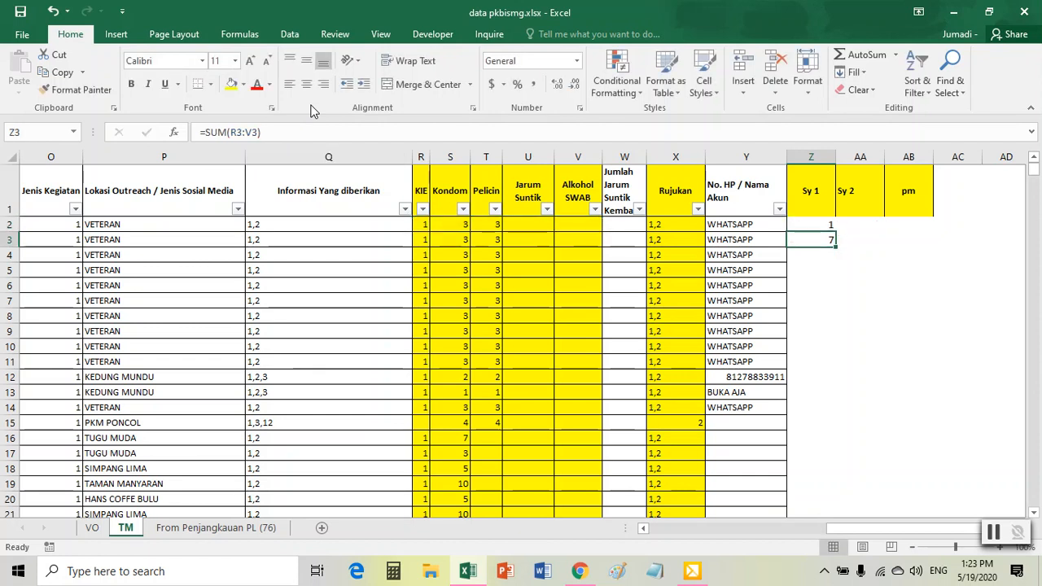
pyautogui.click(828, 227)
pyautogui.moveTo(836, 232); pyautogui.dragTo(832, 362)
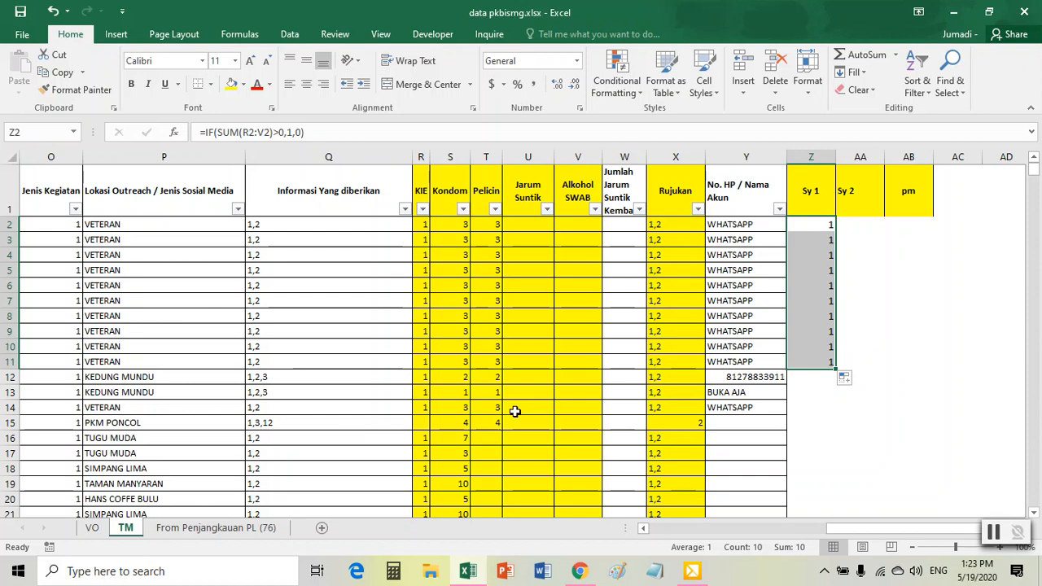
# Test the Sy 1 condition by clearing KIE, Kondom and Pelicin in rows 2 to 5, and undo the deletion.
pyautogui.moveTo(420, 221); pyautogui.dragTo(486, 266)
pyautogui.press('Delete')
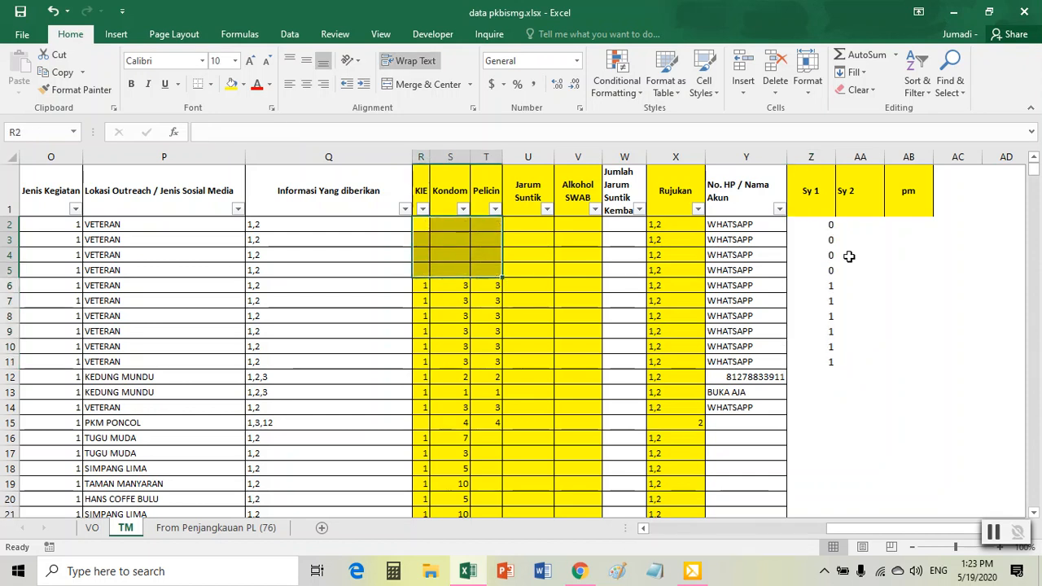
pyautogui.hotkey('ctrl', 'z')
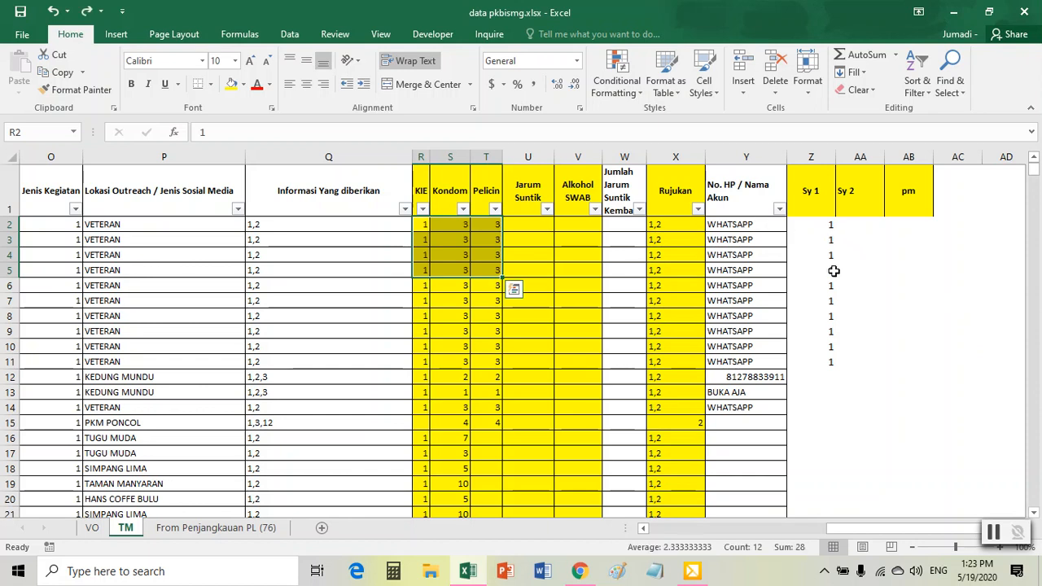
pyautogui.click(820, 224)
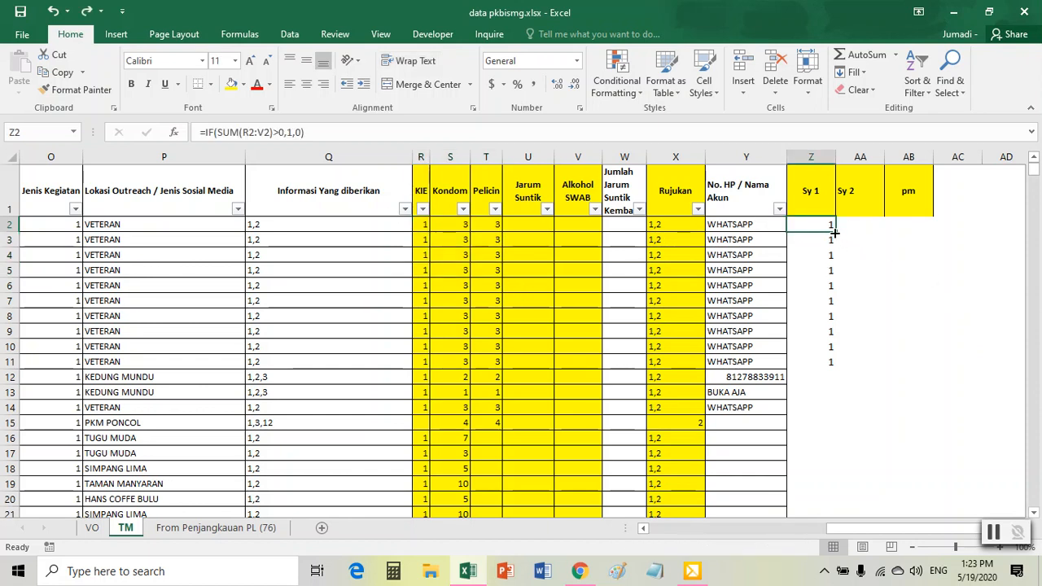
# Test the Sy 1 condition with 3 in the Jarum Suntik cell U3, and undo the entry.
pyautogui.click(531, 237)
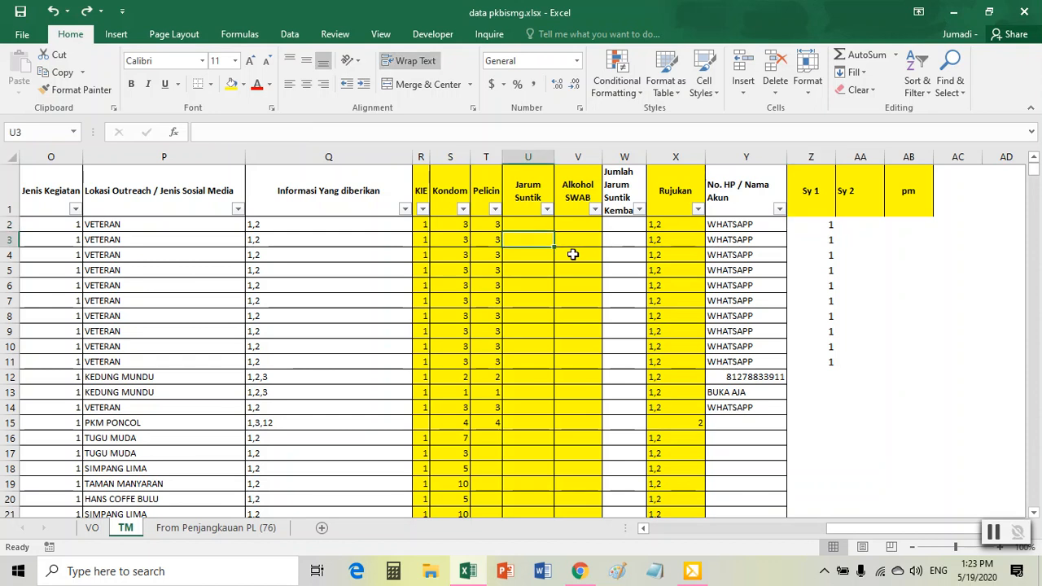
pyautogui.write('3')
pyautogui.click(549, 287)
pyautogui.moveTo(419, 238); pyautogui.dragTo(549, 240)
pyautogui.click(819, 239)
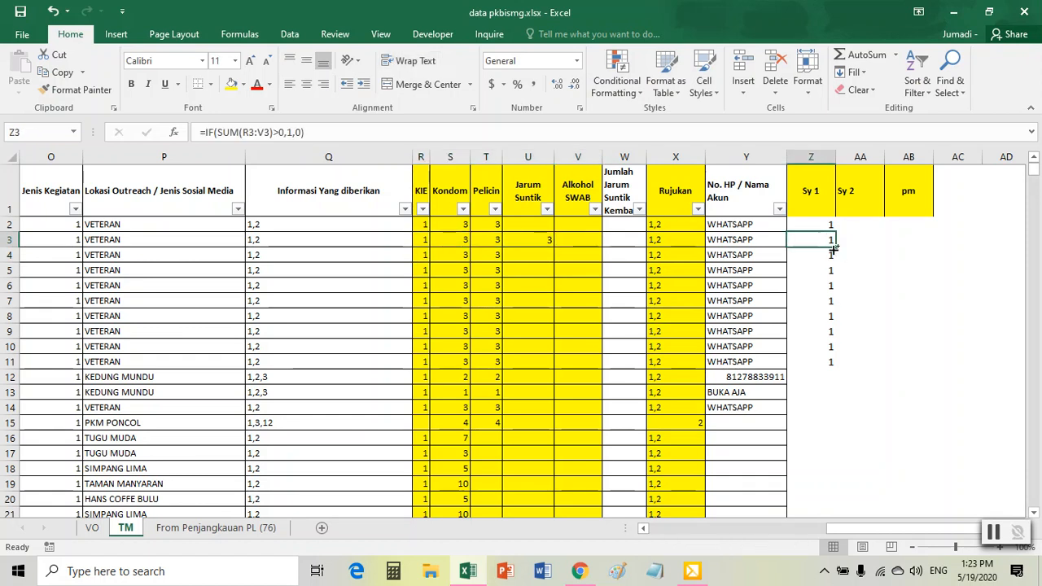
pyautogui.hotkey('ctrl', 'z')
# Copy the Sy 1 condition formula down the column to the last record.
pyautogui.click(822, 226)
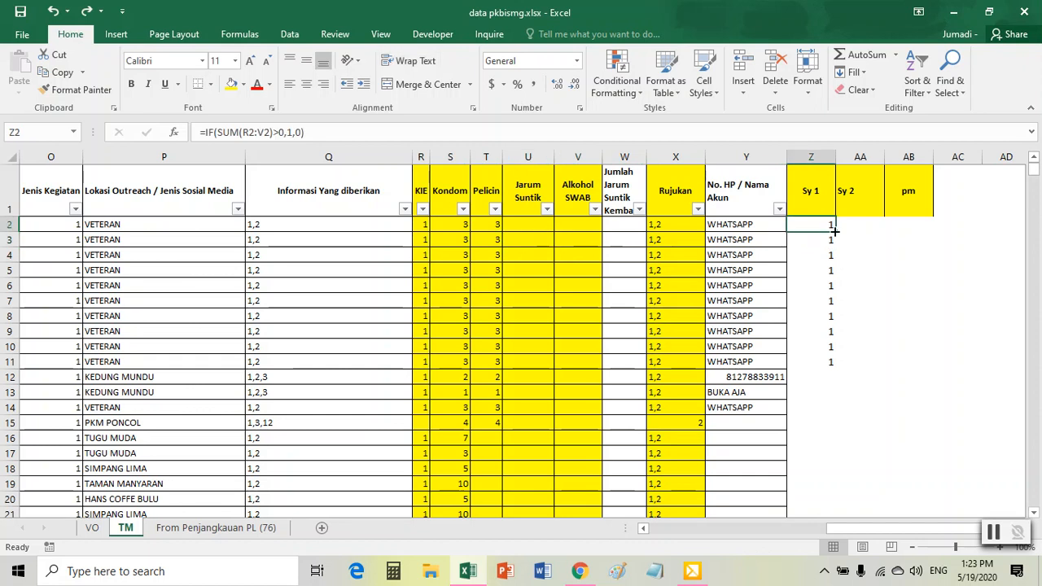
pyautogui.moveTo(834, 232); pyautogui.dragTo(838, 368)
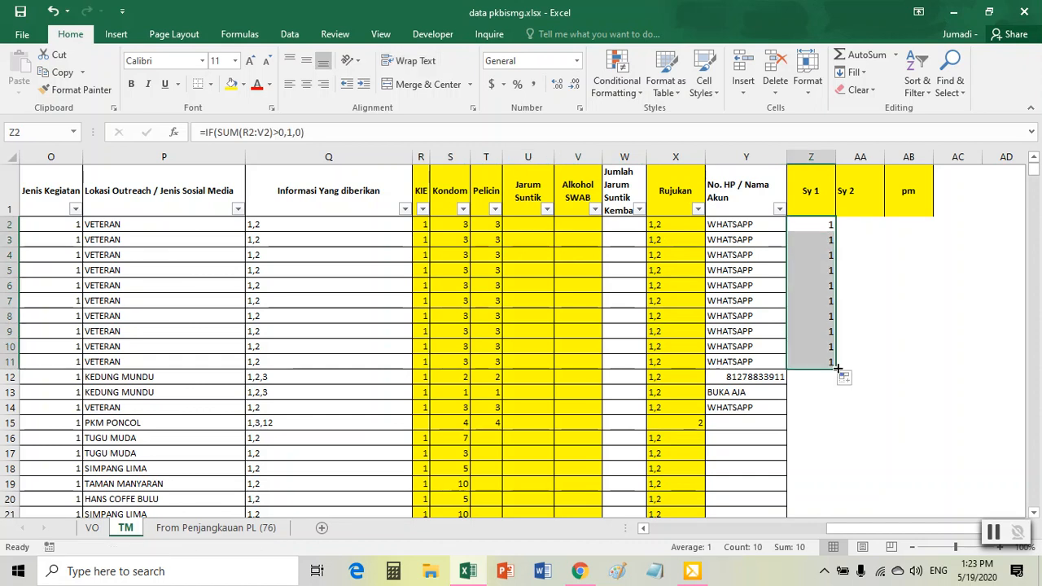
pyautogui.doubleClick(835, 368)
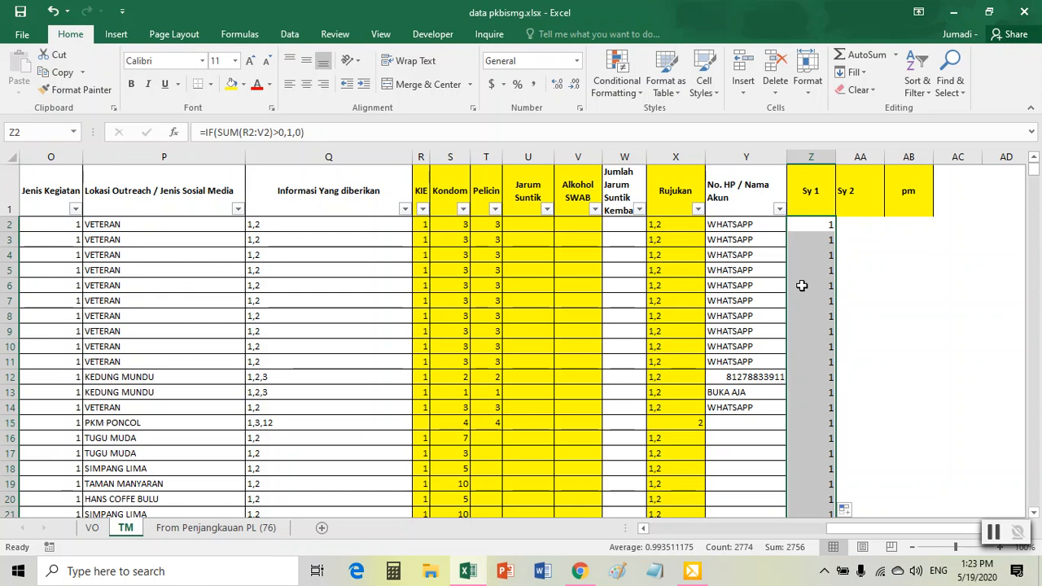
# Reapply the header filter so that it includes the Sy 1, Sy 2 and pm columns.
pyautogui.click(807, 202)
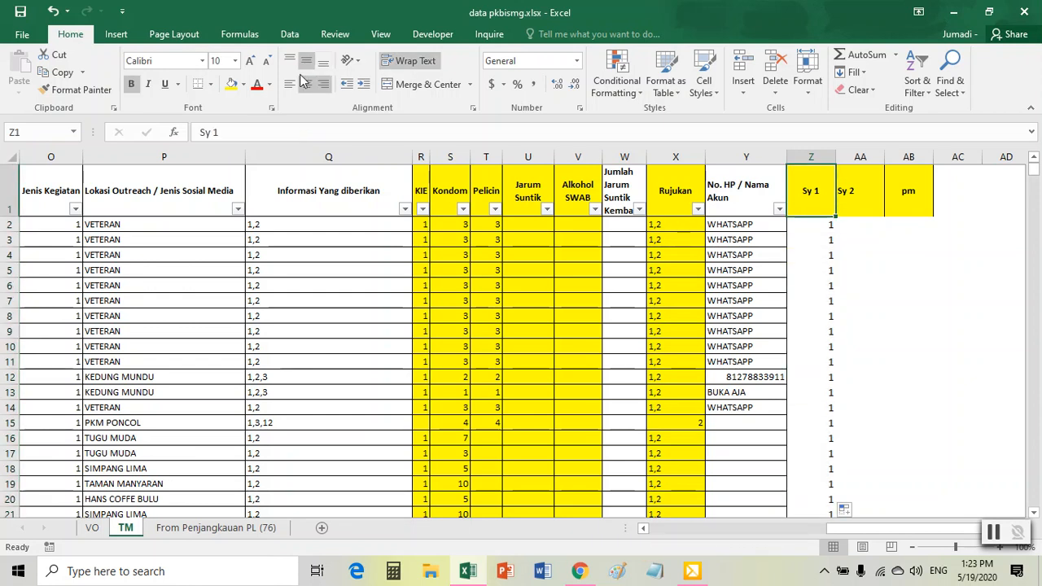
pyautogui.click(289, 34)
pyautogui.click(511, 85)
pyautogui.click(511, 85)
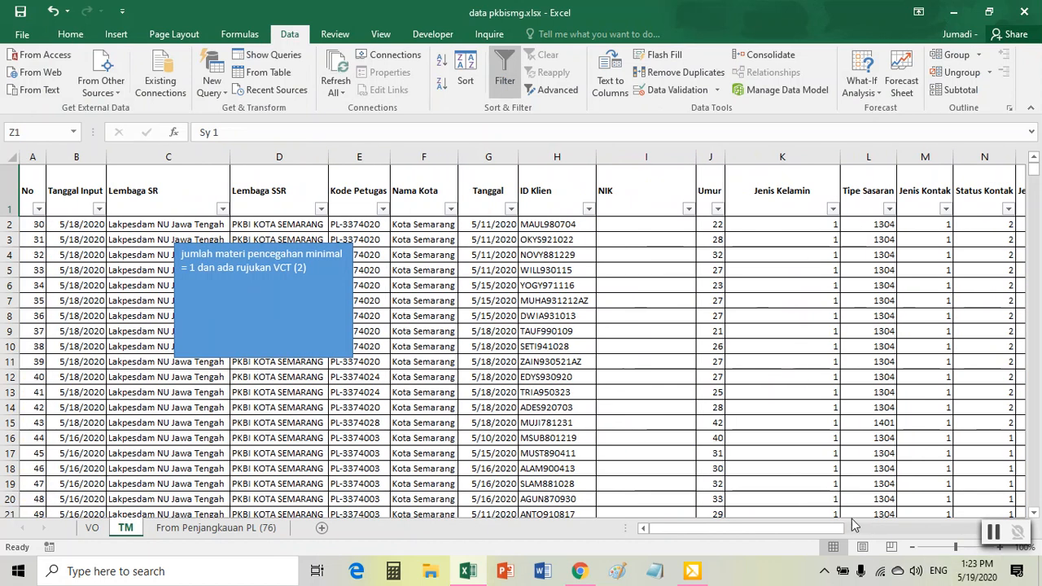
# Filter Sy 1 to show only 0 and examine those records' KIE through Alkohol SWAB cells.
pyautogui.click(866, 525)
pyautogui.click(891, 209)
pyautogui.click(738, 381)
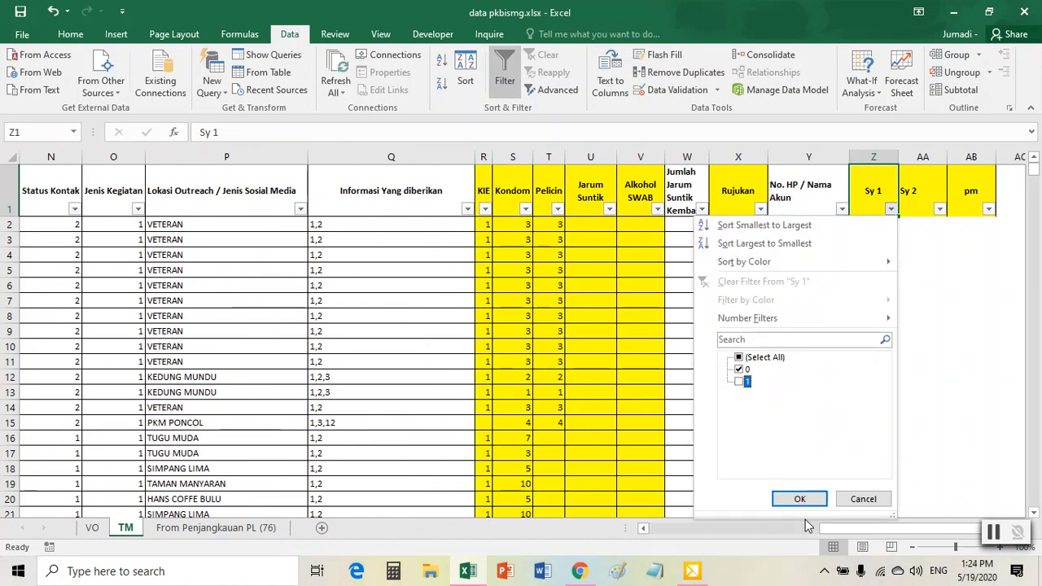
pyautogui.click(788, 493)
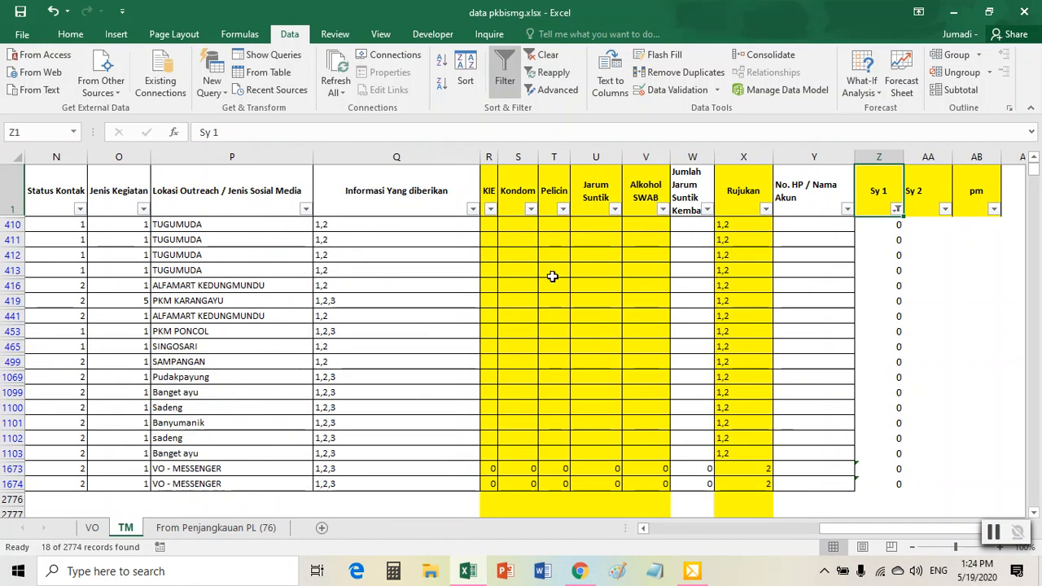
pyautogui.click(492, 239)
pyautogui.moveTo(506, 242)
pyautogui.mouseDown()
pyautogui.moveTo(695, 489)
pyautogui.moveTo(632, 426)
pyautogui.moveTo(651, 453)
pyautogui.mouseUp()
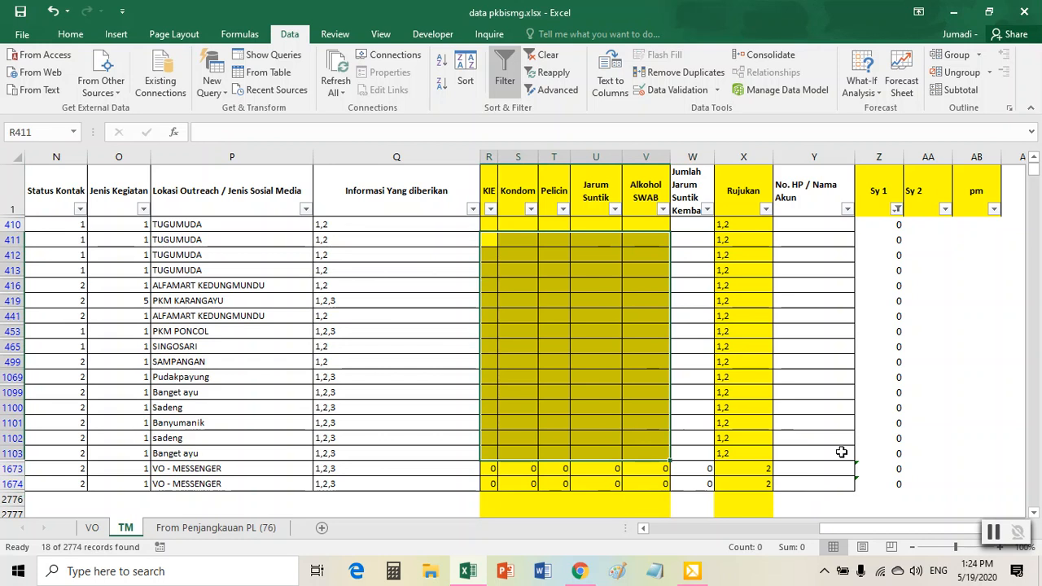
# Show all Sy 1 values again and select the first Sy 2 cell, AA2.
pyautogui.click(896, 209)
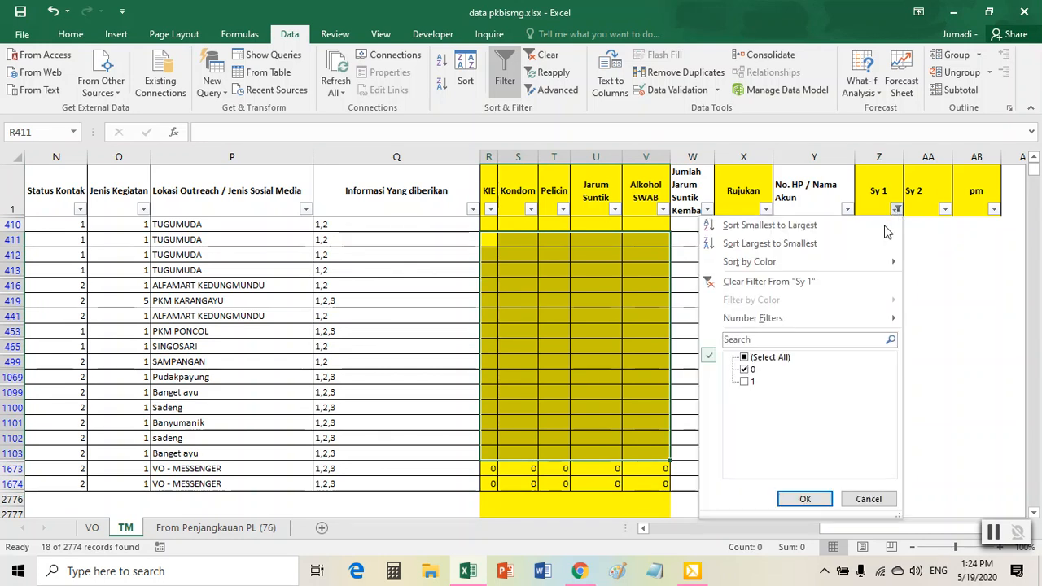
pyautogui.click(744, 357)
pyautogui.click(804, 499)
pyautogui.click(926, 202)
pyautogui.click(928, 225)
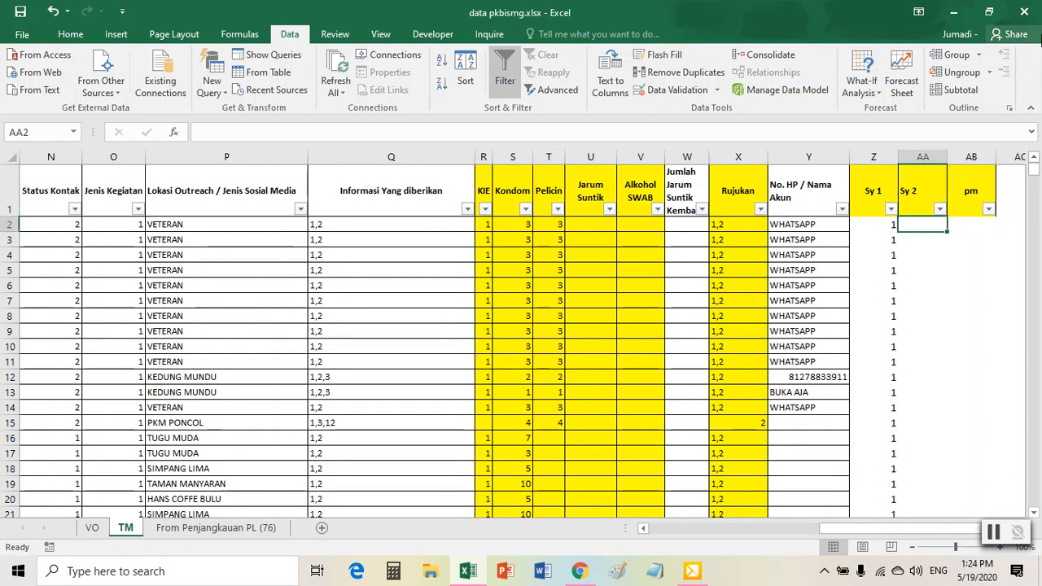
# Check the Rujukan entries, and enter =FIND(2,X2) in AA2 to look for 2 in the first record's Rujukan.
pyautogui.click(721, 229)
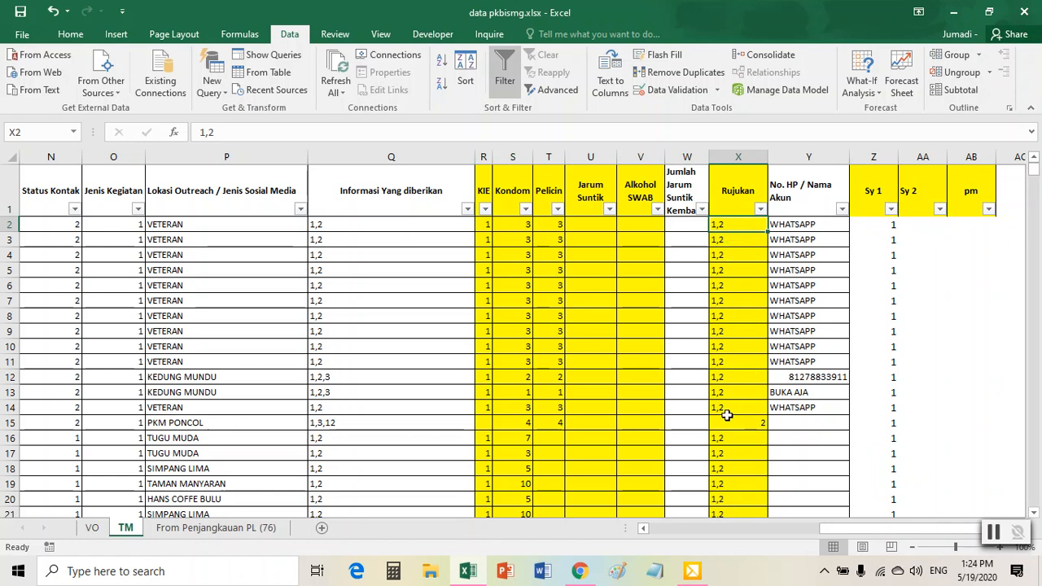
pyautogui.click(724, 408)
pyautogui.click(741, 423)
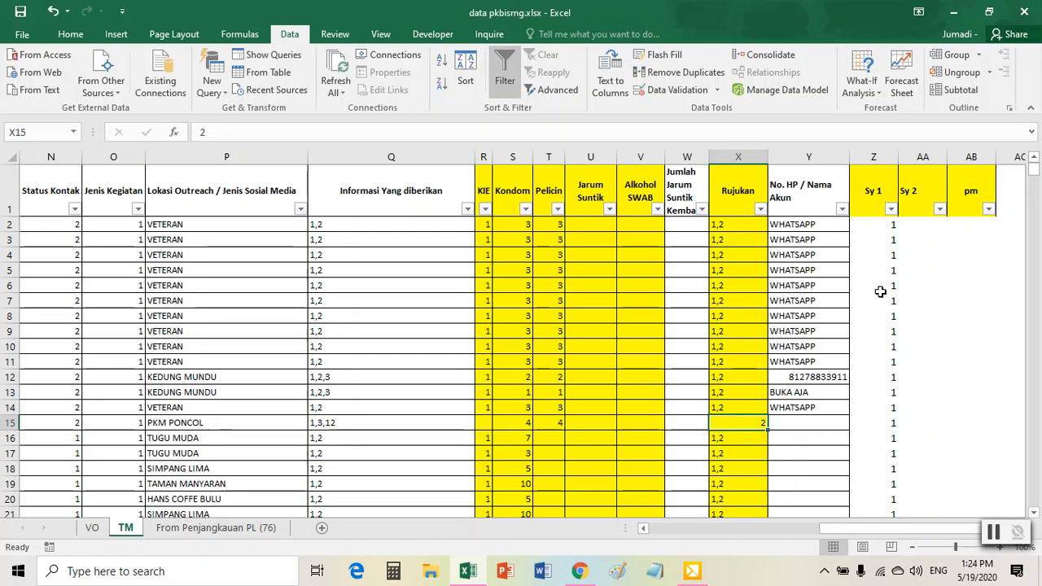
pyautogui.click(919, 228)
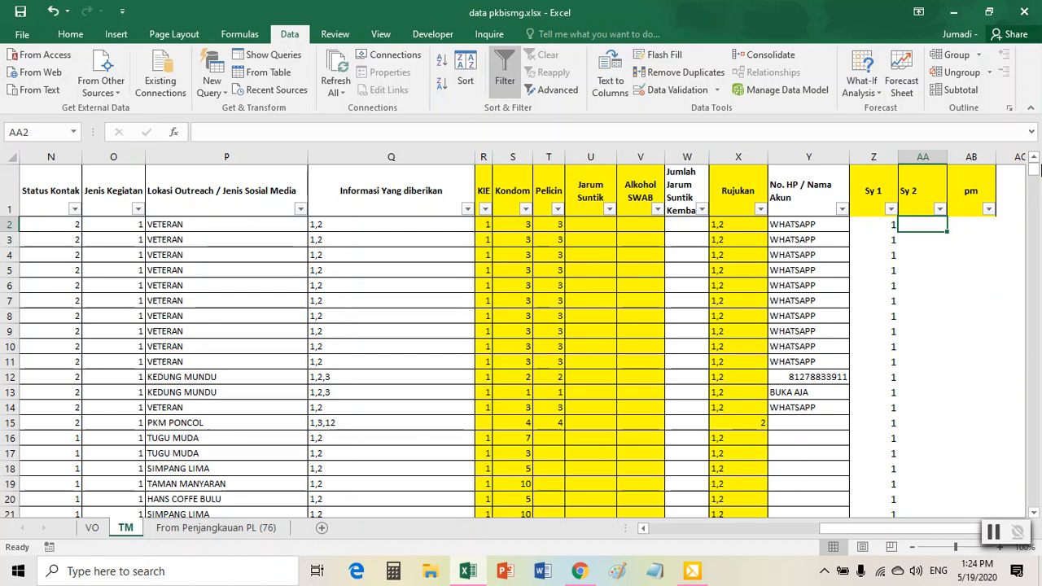
pyautogui.write('=')
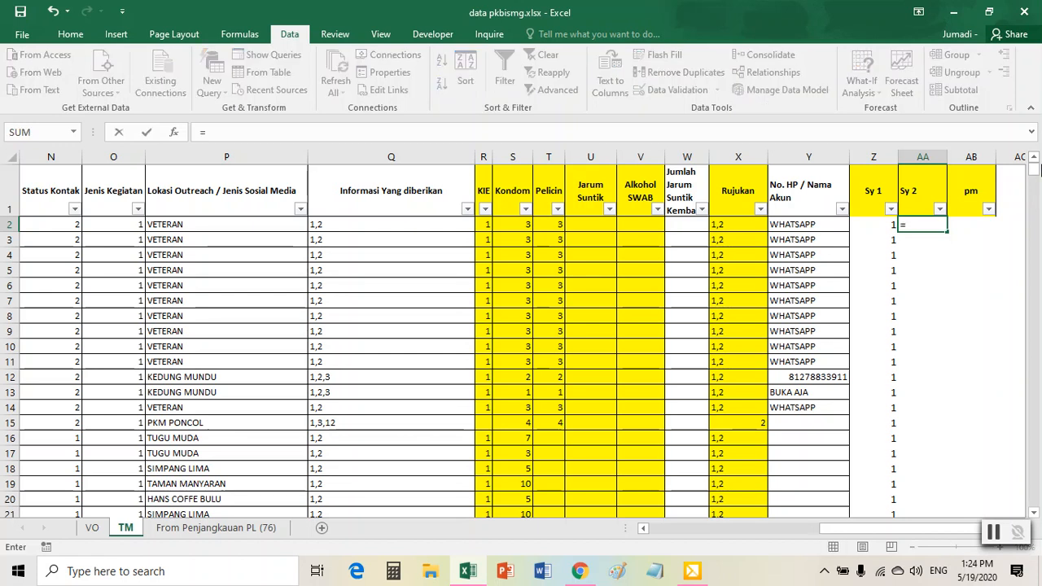
pyautogui.write('find(')
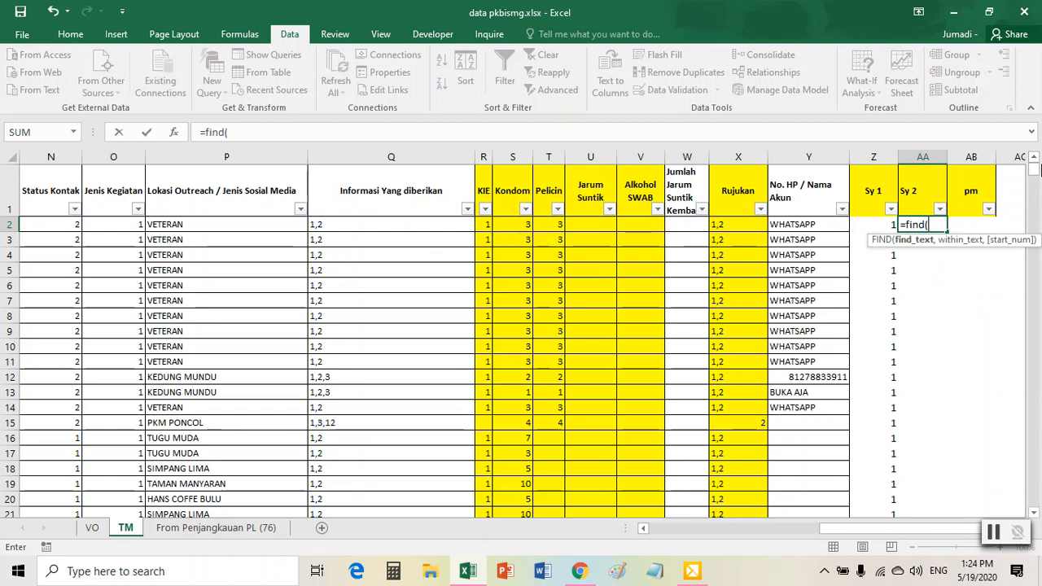
pyautogui.write('2,')
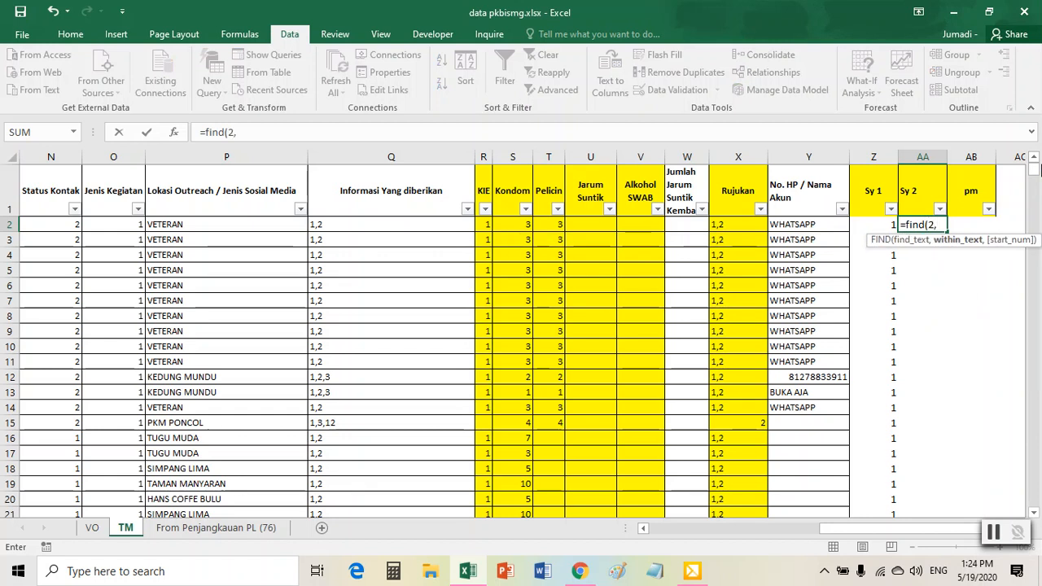
pyautogui.click(731, 223)
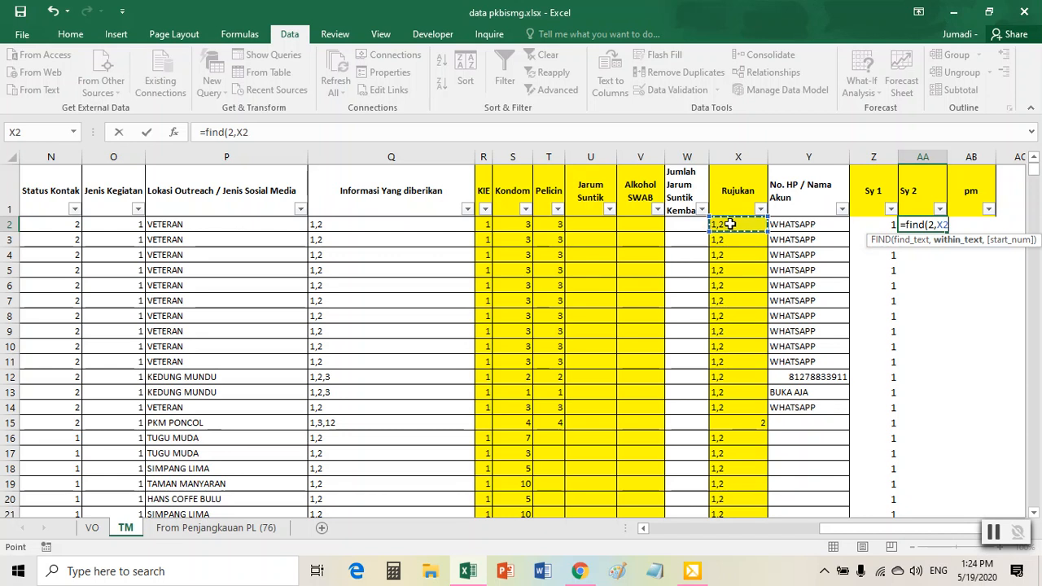
pyautogui.press('Return')
pyautogui.press('Up')
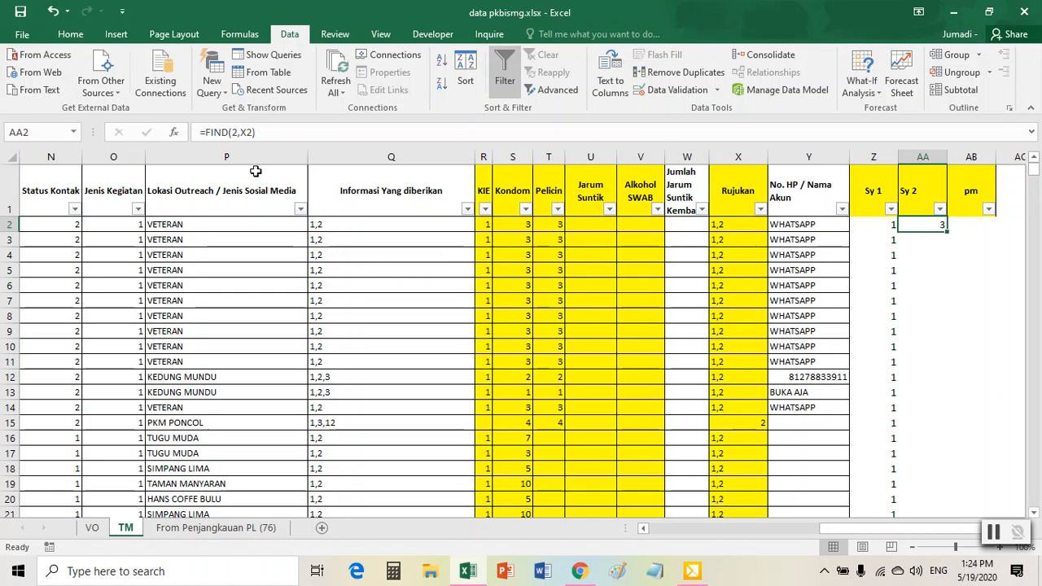
# Examine the search value and cell reference in AA2's FIND formula without changing them.
pyautogui.click(234, 132)
pyautogui.moveTo(231, 132); pyautogui.dragTo(249, 132)
pyautogui.click(285, 136)
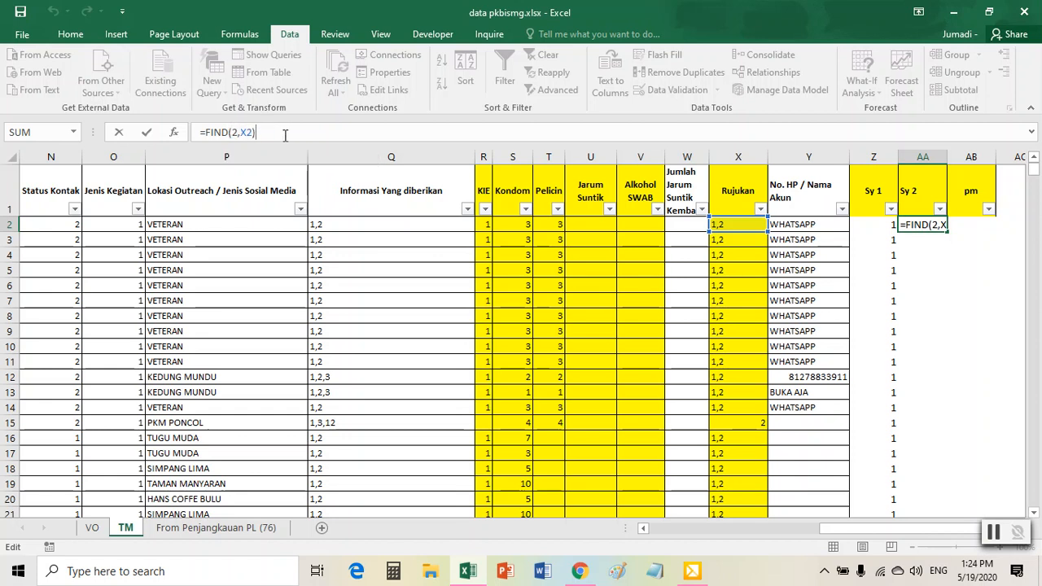
pyautogui.press('Return')
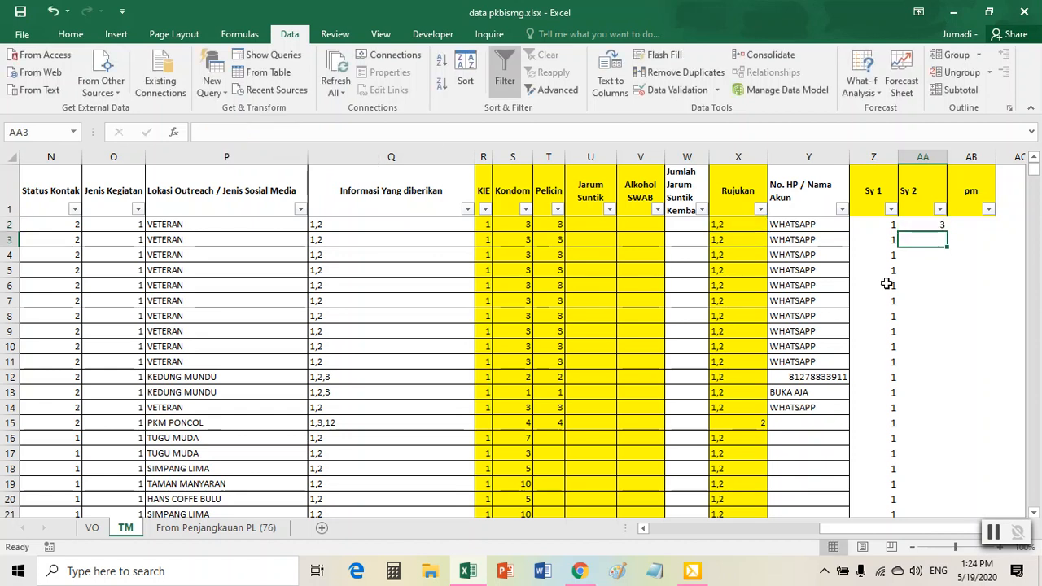
pyautogui.click(944, 225)
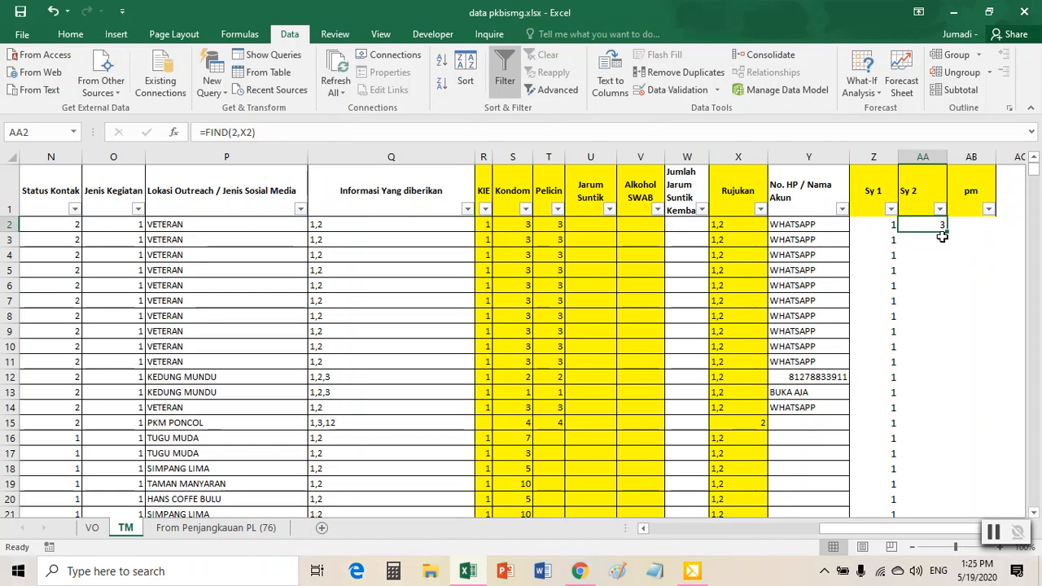
# Set Rujukan cell X2 to 1,4,2 and check how the FIND formula in AA2 responds.
pyautogui.click(735, 227)
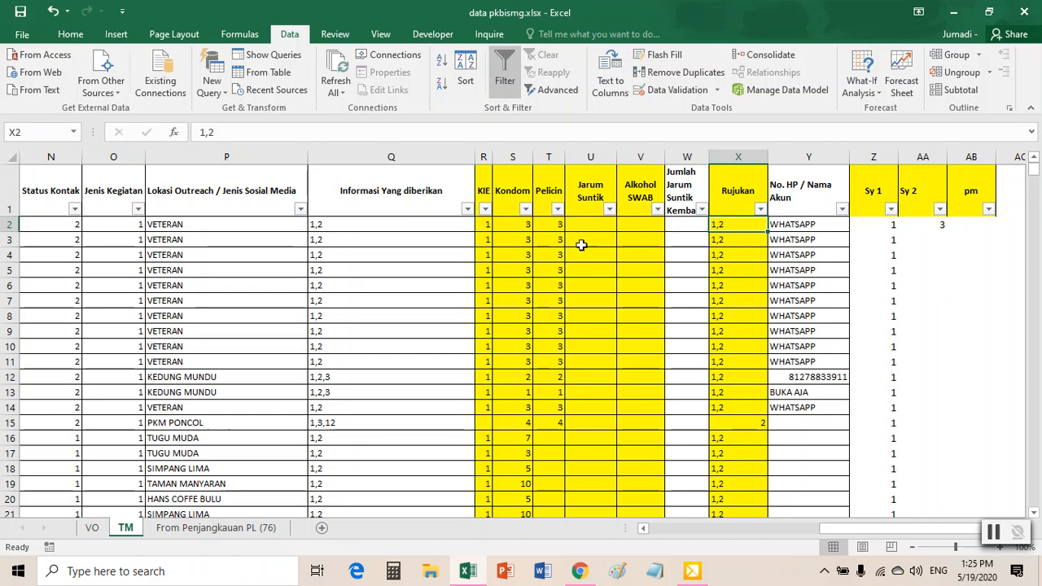
pyautogui.press('F2')
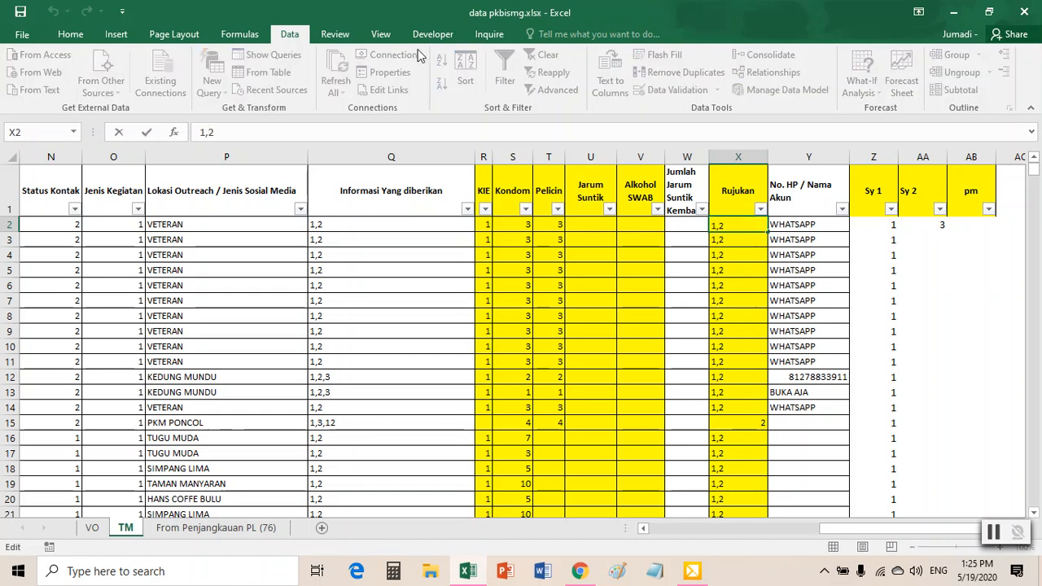
pyautogui.write('4,')
pyautogui.press('Return')
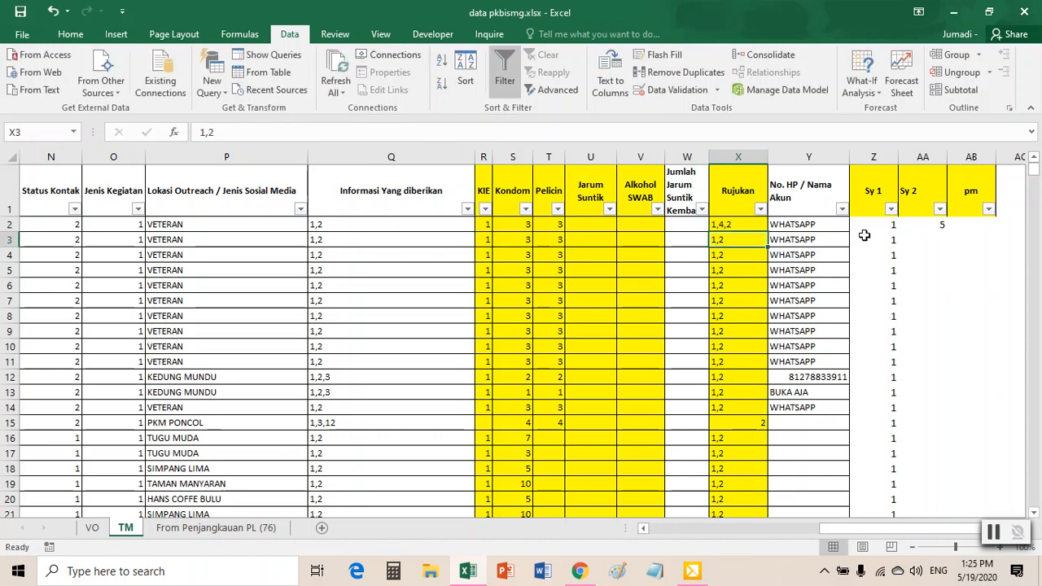
pyautogui.click(735, 228)
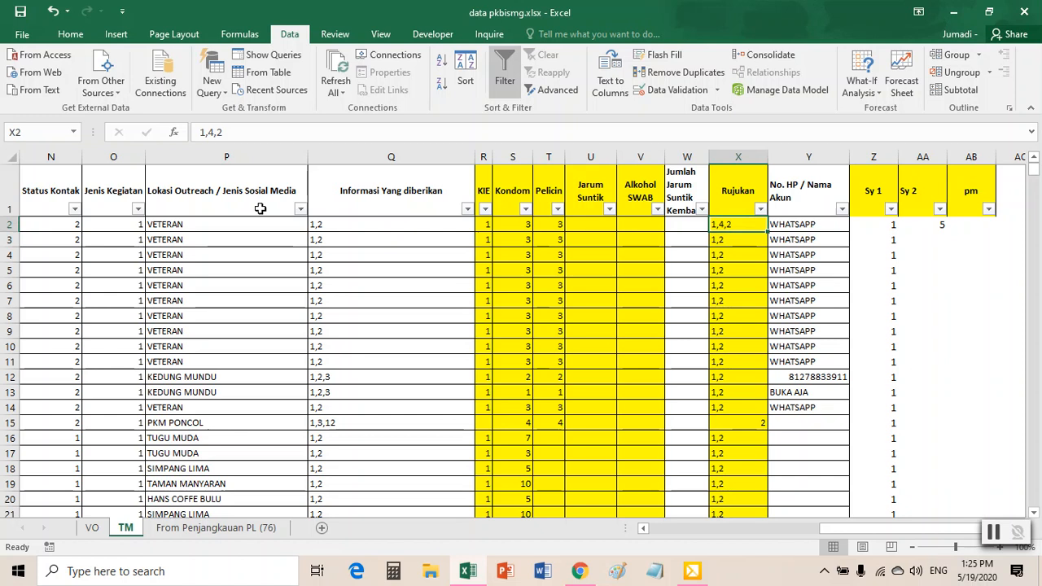
pyautogui.click(216, 132)
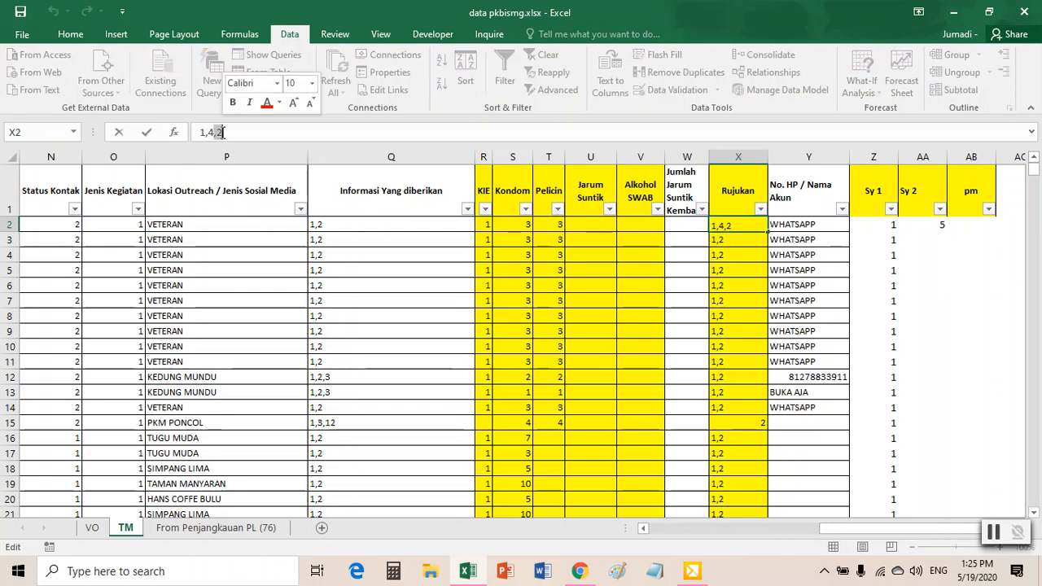
pyautogui.click(940, 227)
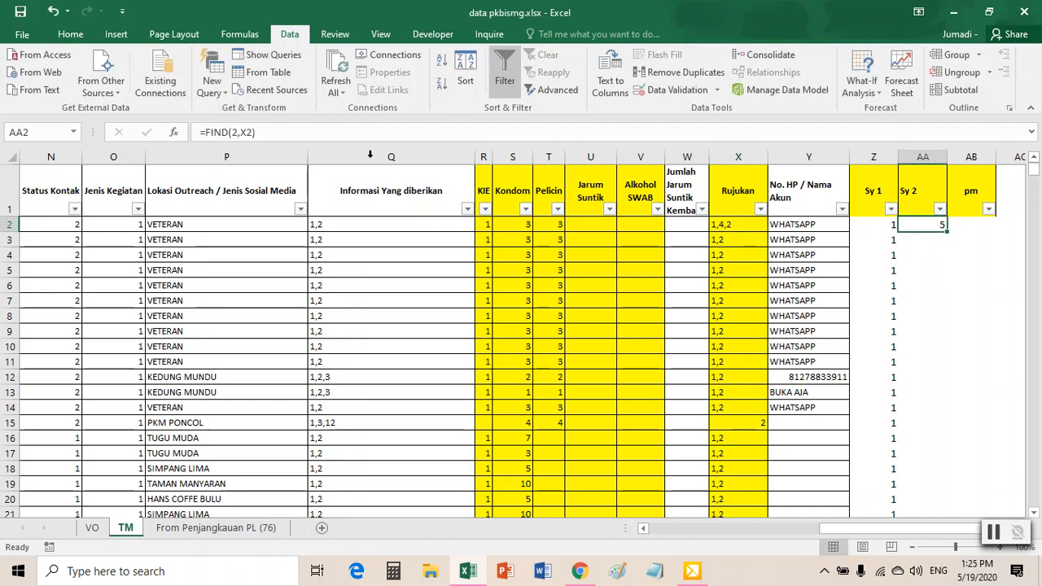
# Undo the Rujukan test edit in X2 and recheck Sy 2 cell AA2.
pyautogui.click(729, 225)
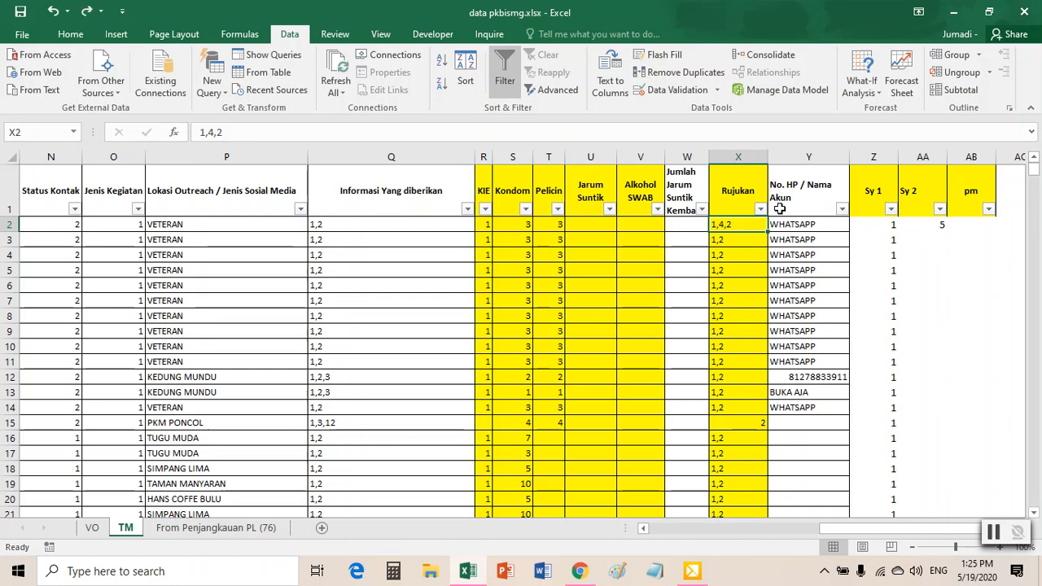
pyautogui.hotkey('ctrl', 'z')
pyautogui.click(927, 227)
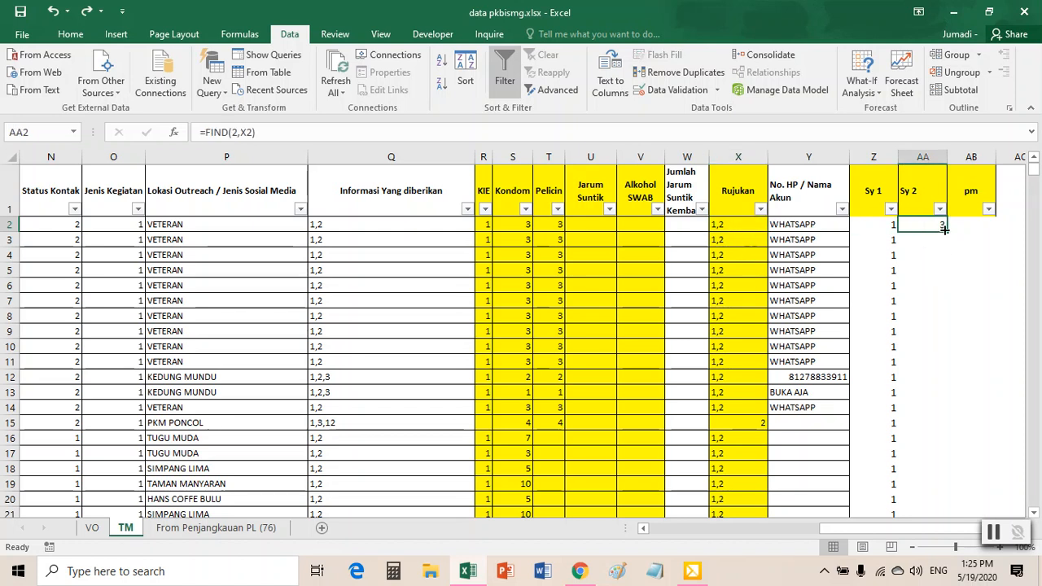
# Set Rujukan cell X2 to 1,3 and check the FIND formula in AA2 for a value without 2.
pyautogui.doubleClick(738, 227)
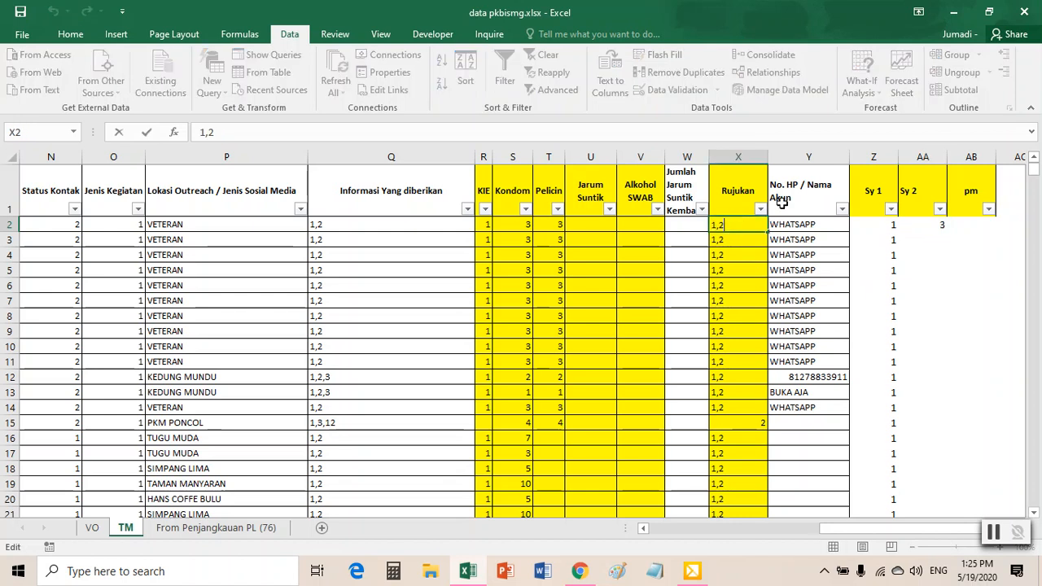
pyautogui.write('3')
pyautogui.press('Return')
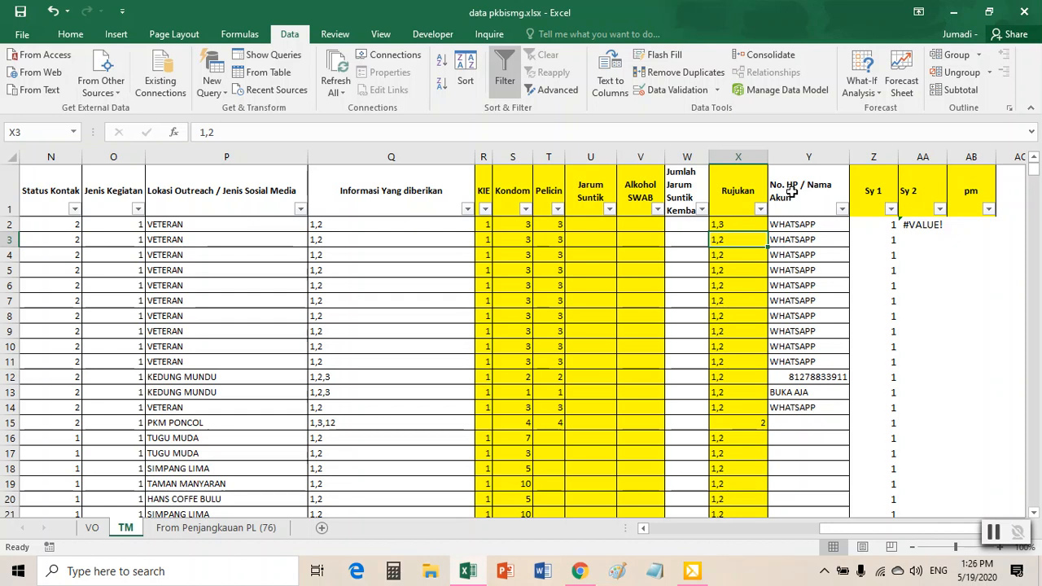
pyautogui.click(924, 229)
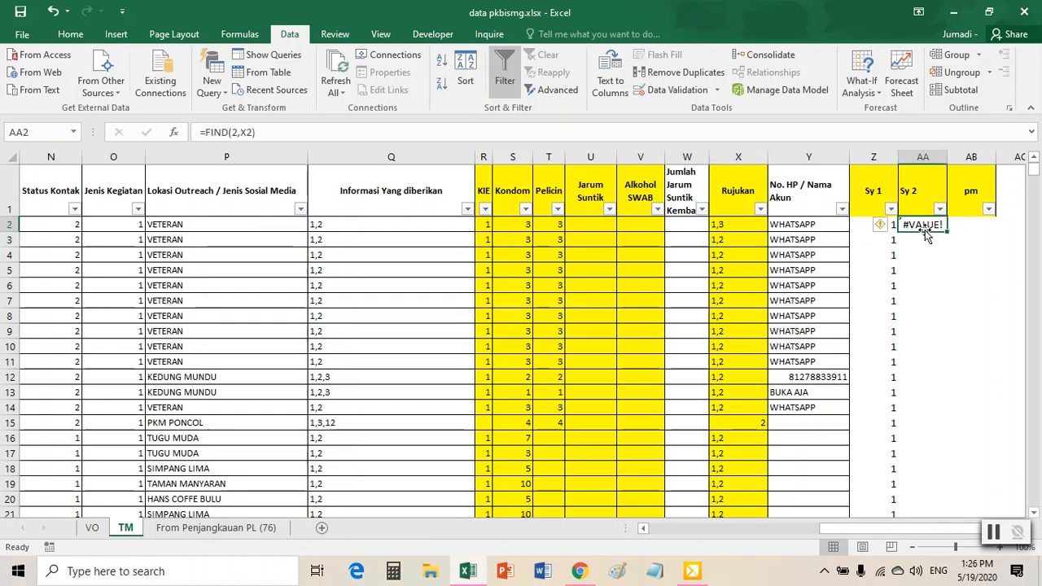
# Restore Rujukan cell X2 to 1,2 and compare the first record's Sy 1 and Sy 2 cells.
pyautogui.doubleClick(751, 227)
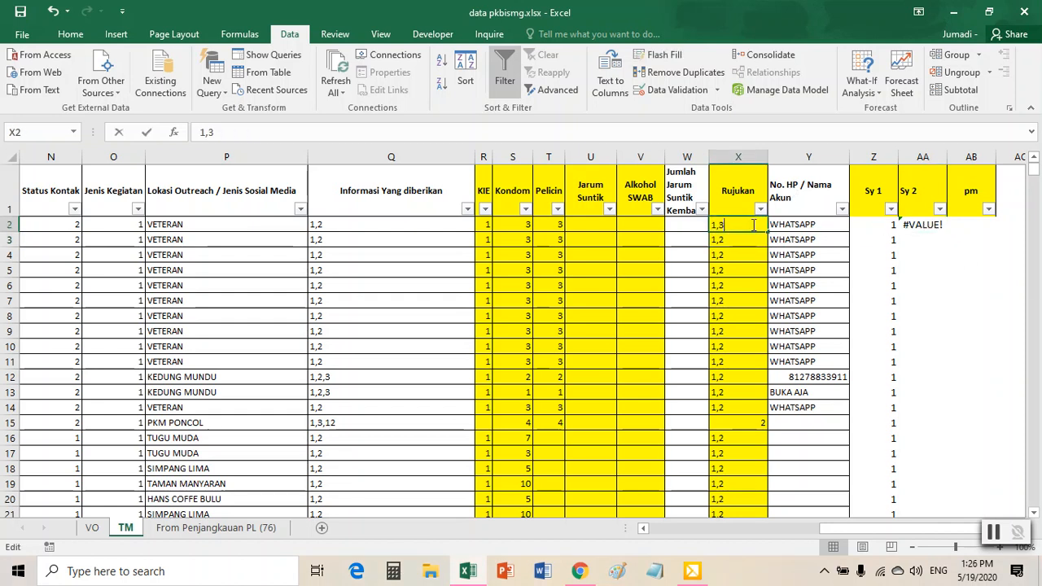
pyautogui.press('BackSpace')
pyautogui.click(920, 302)
pyautogui.click(930, 225)
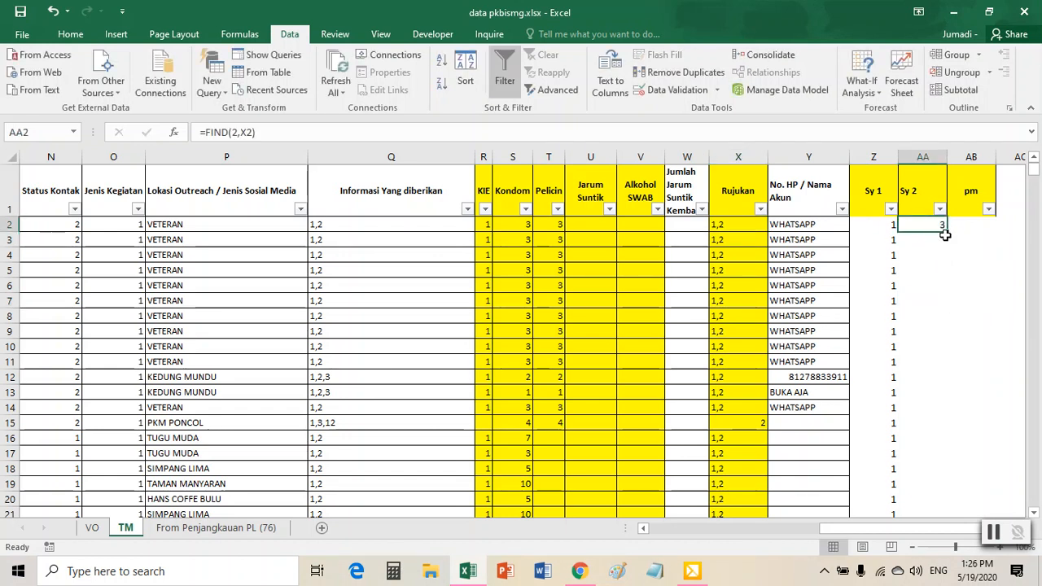
pyautogui.click(875, 224)
pyautogui.click(917, 225)
# Test the Sy 2 formula with Rujukan cell X2 set to 1,5,7,2 and to 1 in turn.
pyautogui.doubleClick(725, 226)
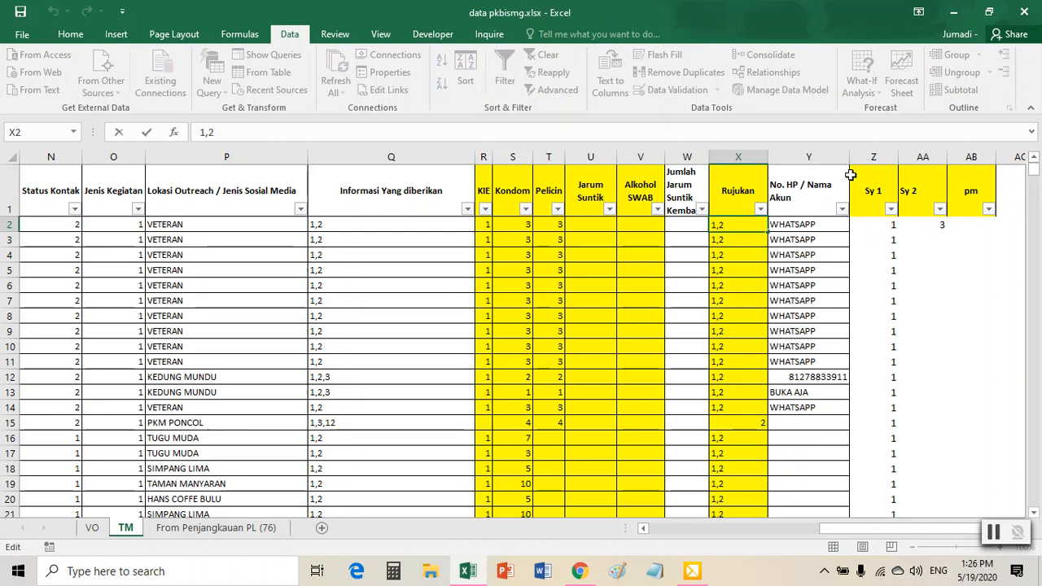
pyautogui.write('5,7')
pyautogui.write(',')
pyautogui.press('Return')
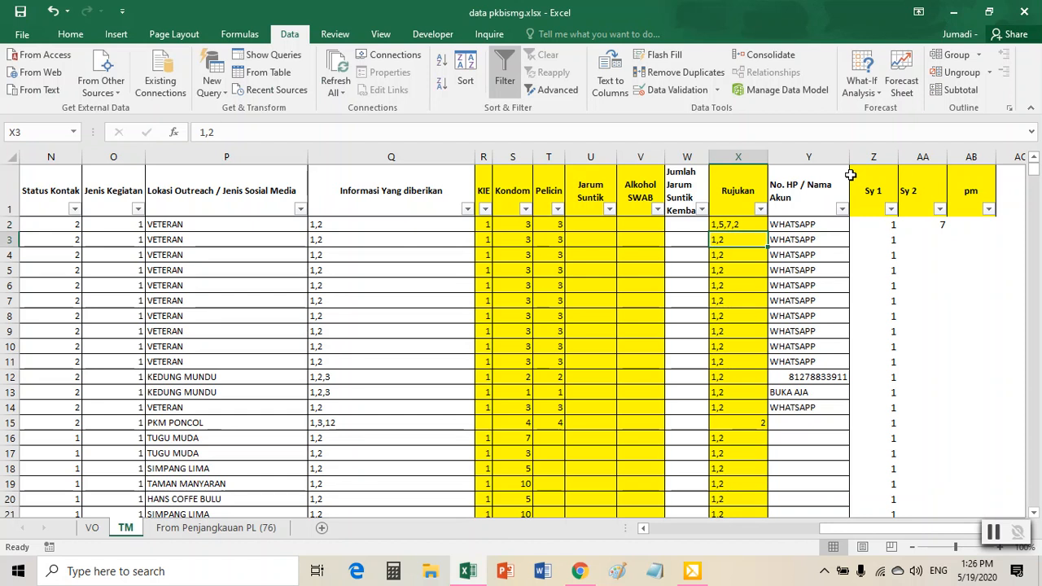
pyautogui.press('Up')
pyautogui.write('1')
pyautogui.press('Return')
# Undo both latest test edits in Rujukan cell X2 and select Sy 2 cell AA2.
pyautogui.hotkey('ctrl', 'z')
pyautogui.hotkey('ctrl', 'z')
pyautogui.click(928, 224)
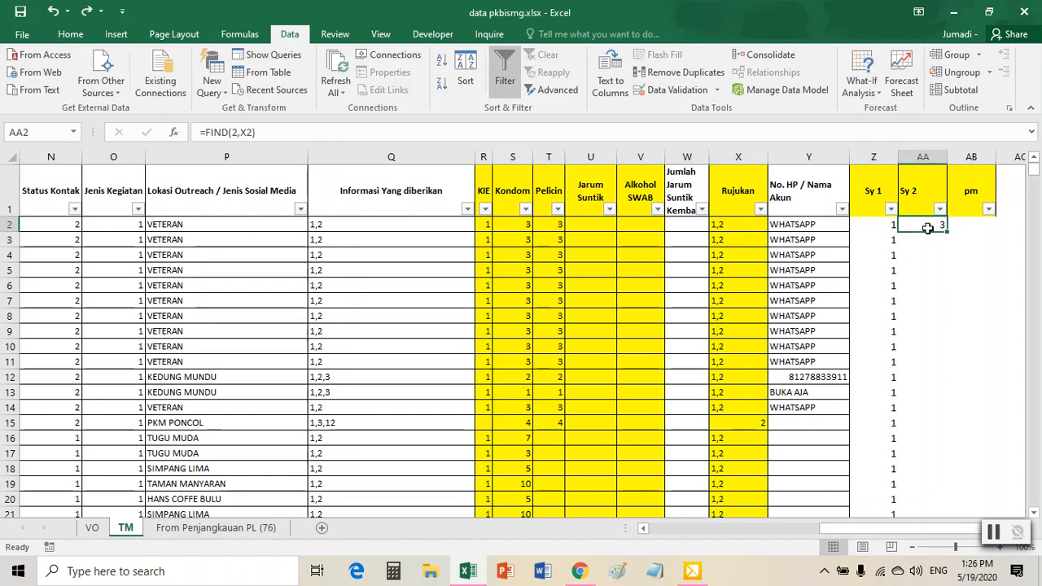
# Wrap AA2's FIND formula in IFERROR with 0 as the fallback, giving =IFERROR(FIND(2,X2),0).
pyautogui.click(267, 135)
pyautogui.press('Left')
pyautogui.press('Left')
pyautogui.press('Left')
pyautogui.press('Left')
pyautogui.press('Left')
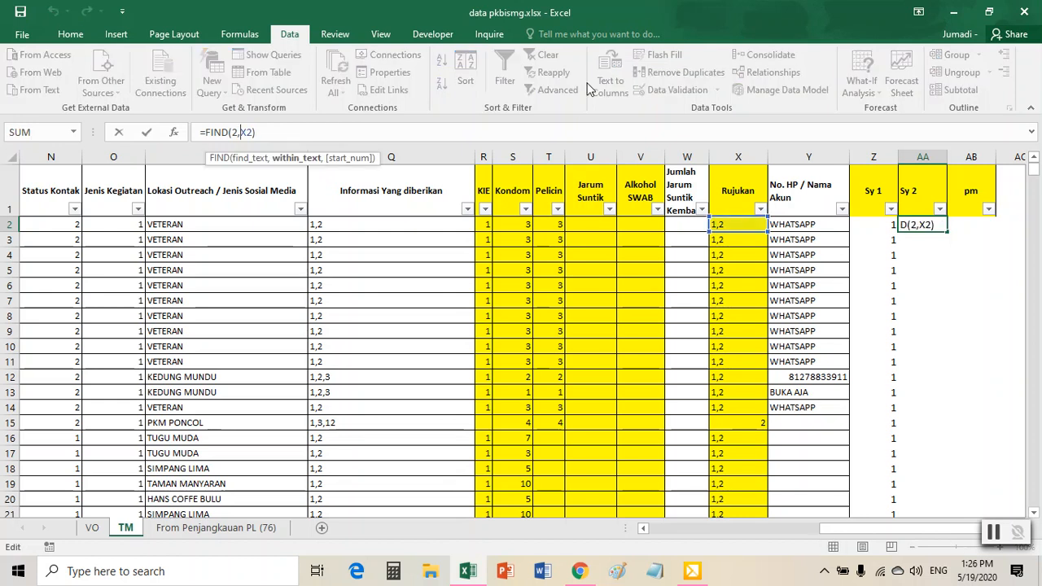
pyautogui.press('Left')
pyautogui.press('Left')
pyautogui.press('Left')
pyautogui.press('Left')
pyautogui.press('Left')
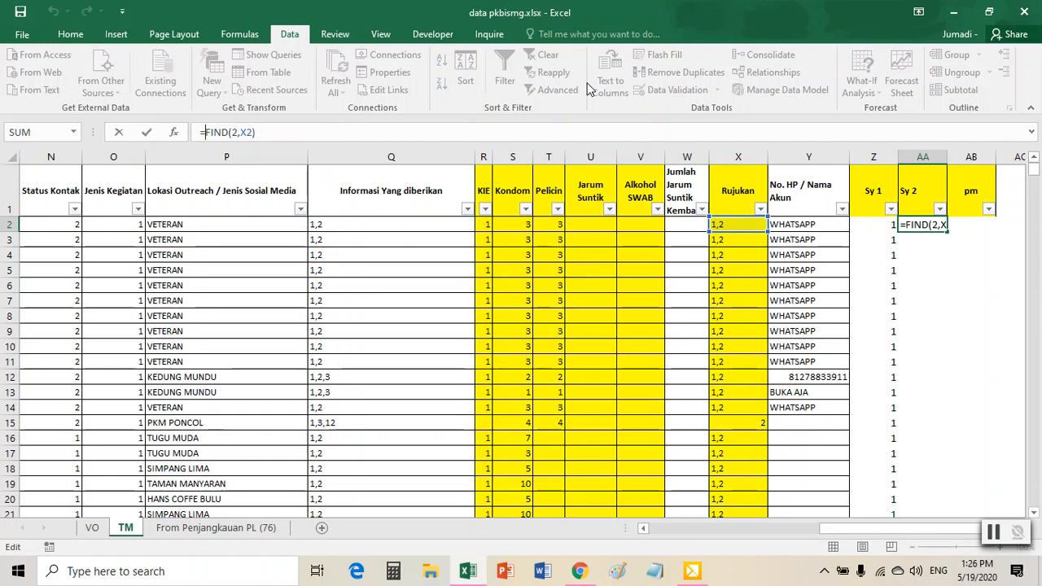
pyautogui.write('iferr')
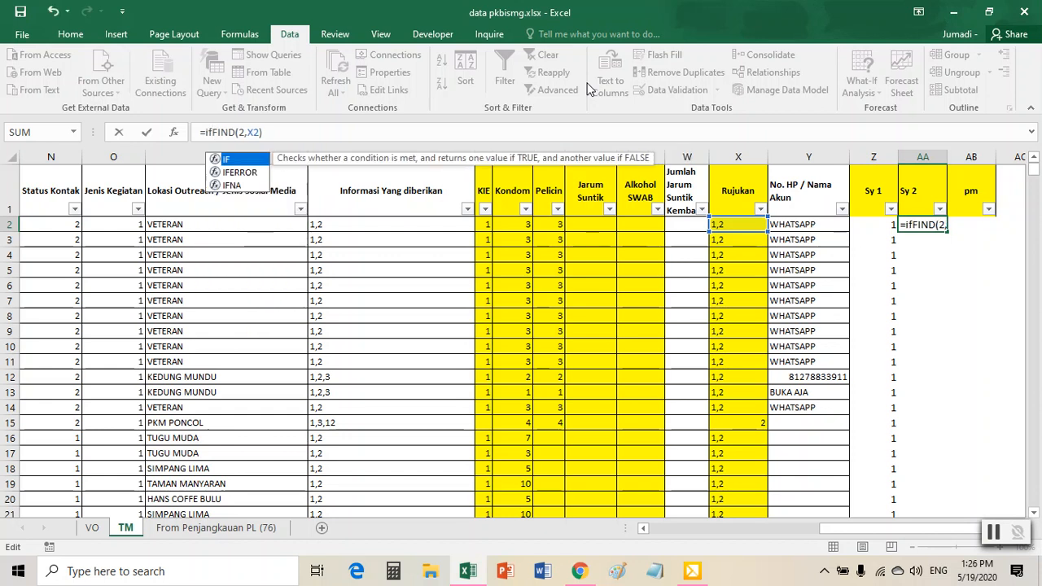
pyautogui.write('or')
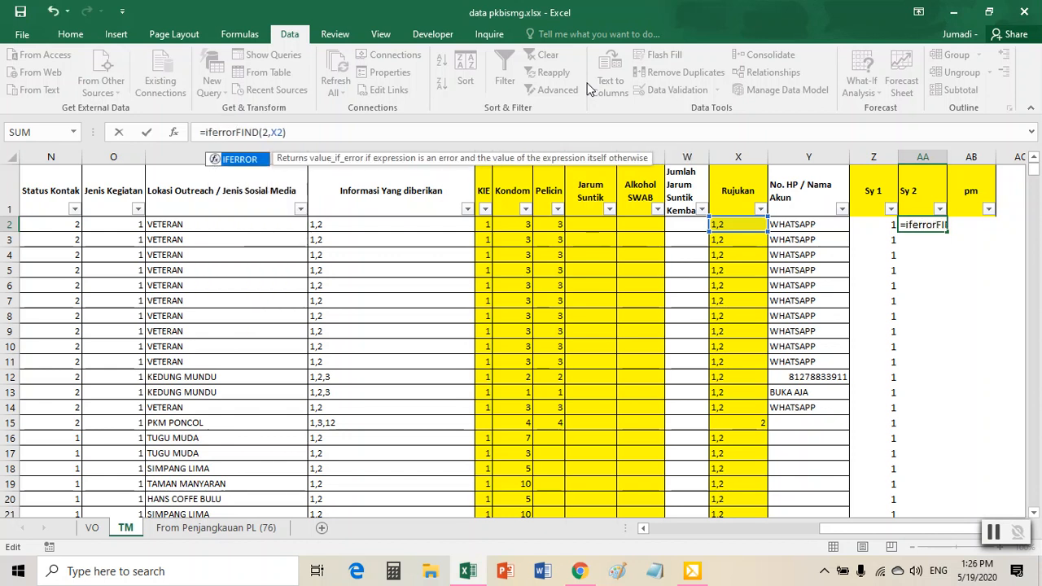
pyautogui.write('(FIND(2')
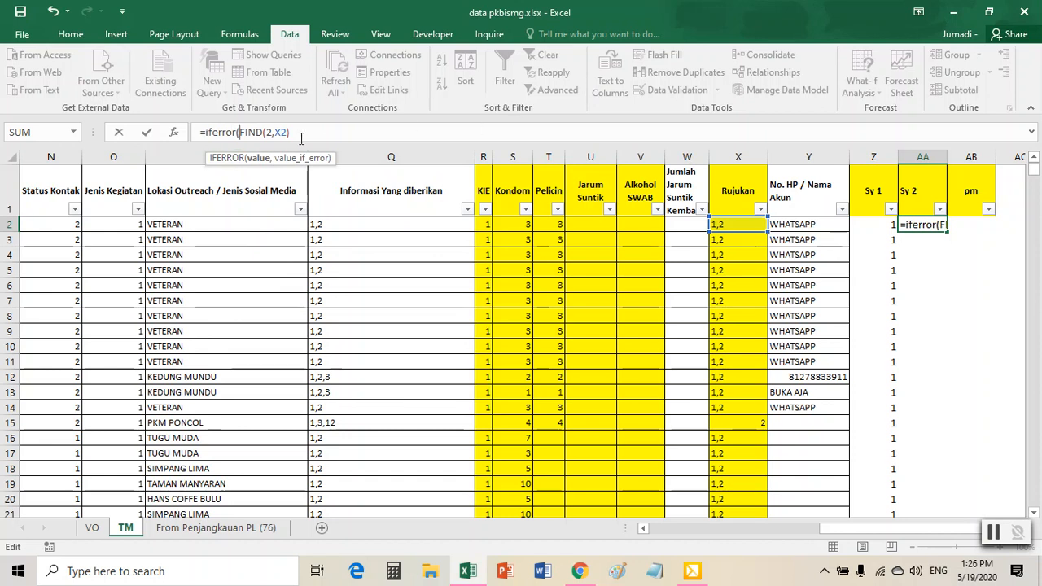
pyautogui.write(',X2),')
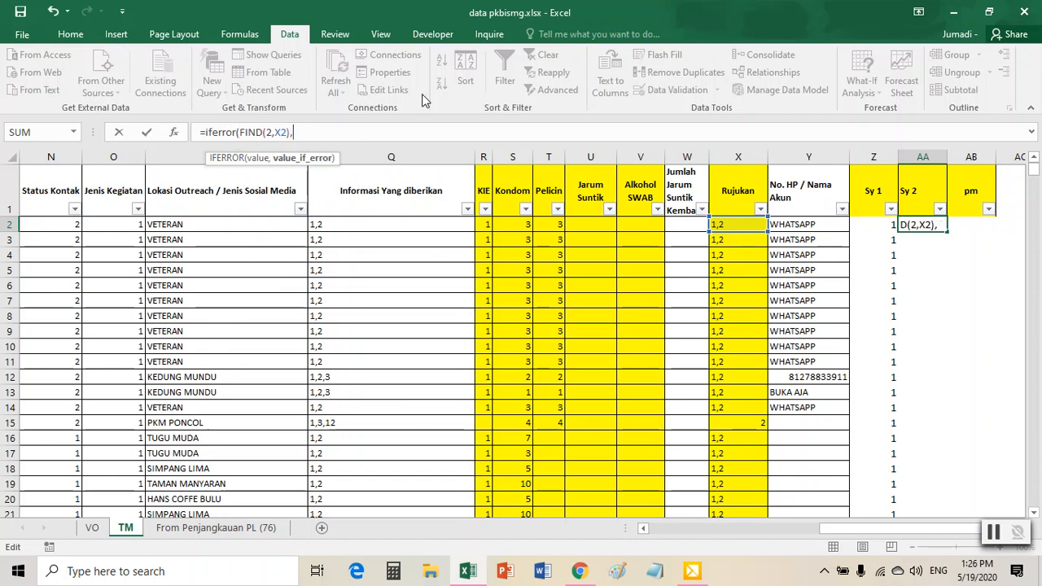
pyautogui.write('0)')
pyautogui.press('Return')
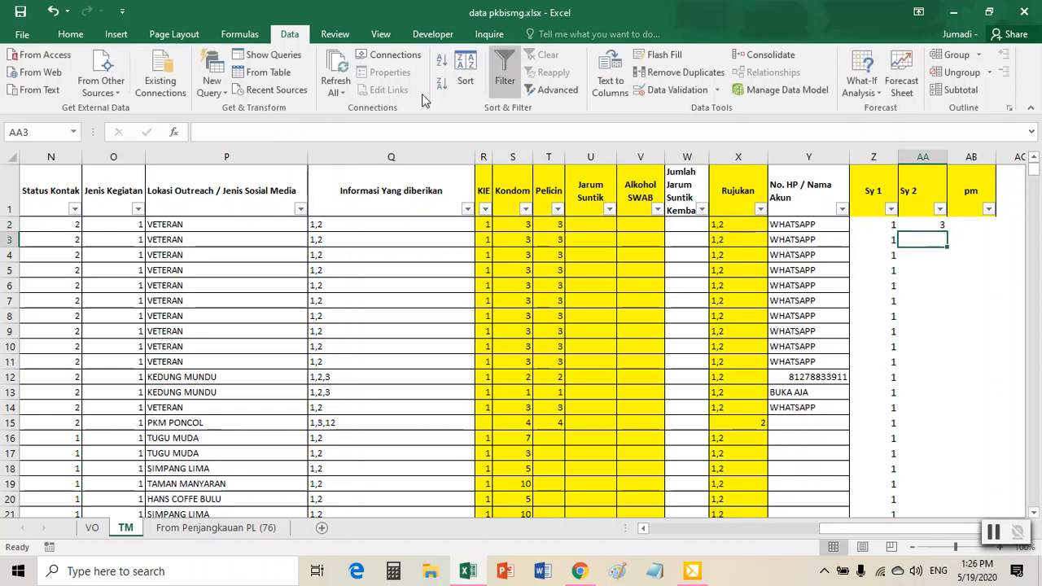
pyautogui.press('Up')
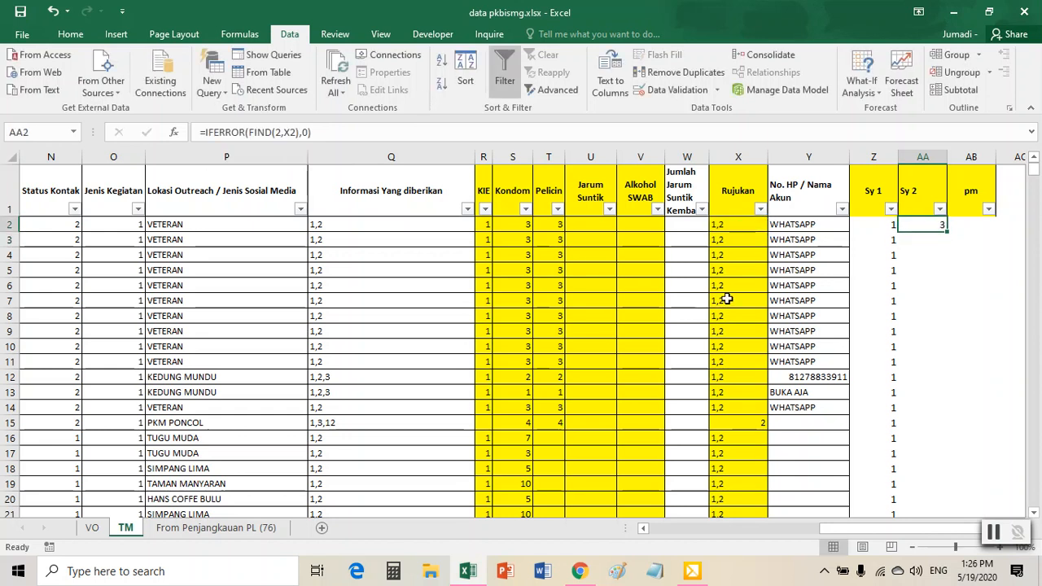
# Test the IFERROR version of the Sy 2 formula with Rujukan cell X2 set to 1,4 and to 1,1.
pyautogui.doubleClick(742, 226)
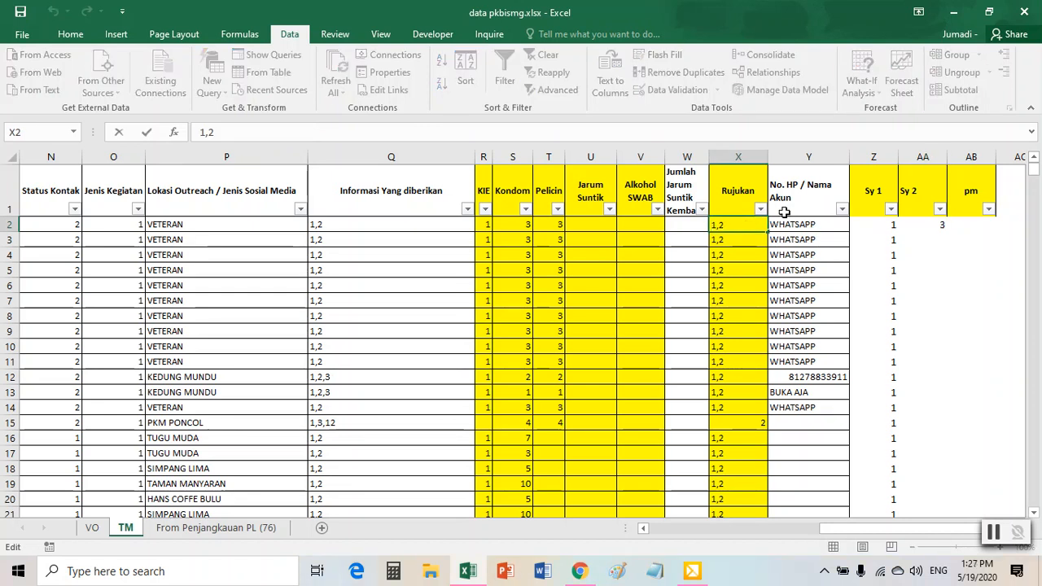
pyautogui.press('Return')
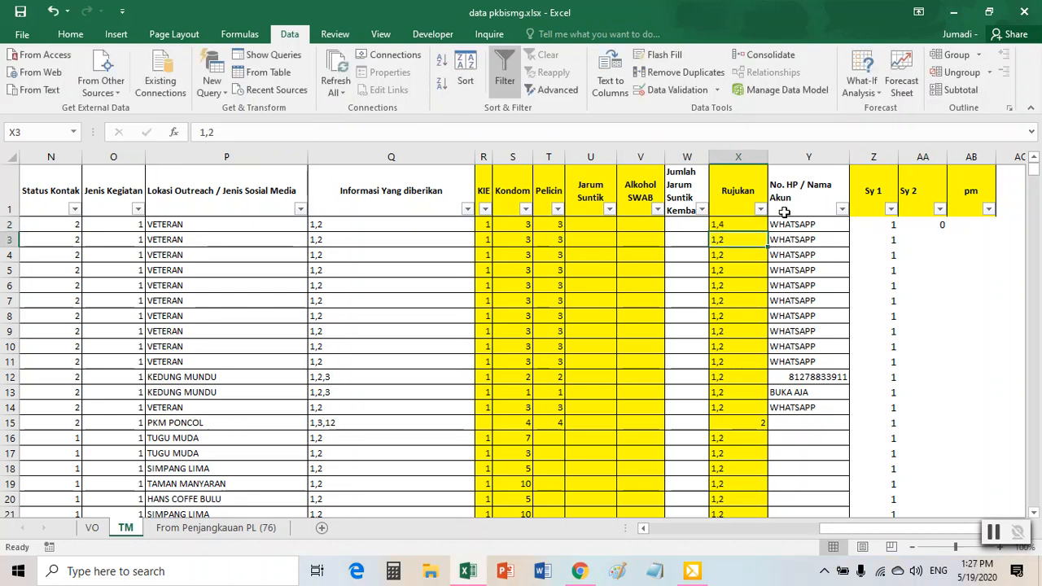
pyautogui.click(926, 227)
pyautogui.click(740, 227)
pyautogui.doubleClick(740, 226)
pyautogui.press('BackSpace')
pyautogui.write('5')
pyautogui.press('Return')
# Test the Sy 2 formula with Rujukan cell X2 set to 1,2,3, and restore the cell to 1,2.
pyautogui.click(739, 226)
pyautogui.doubleClick(740, 227)
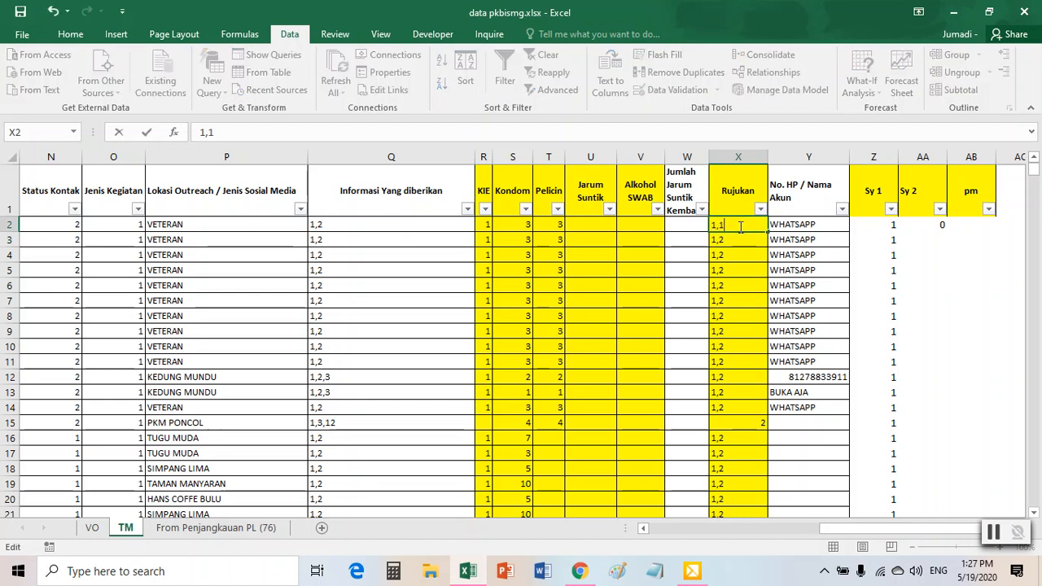
pyautogui.press('BackSpace')
pyautogui.press('BackSpace')
pyautogui.press('Return')
pyautogui.click(739, 227)
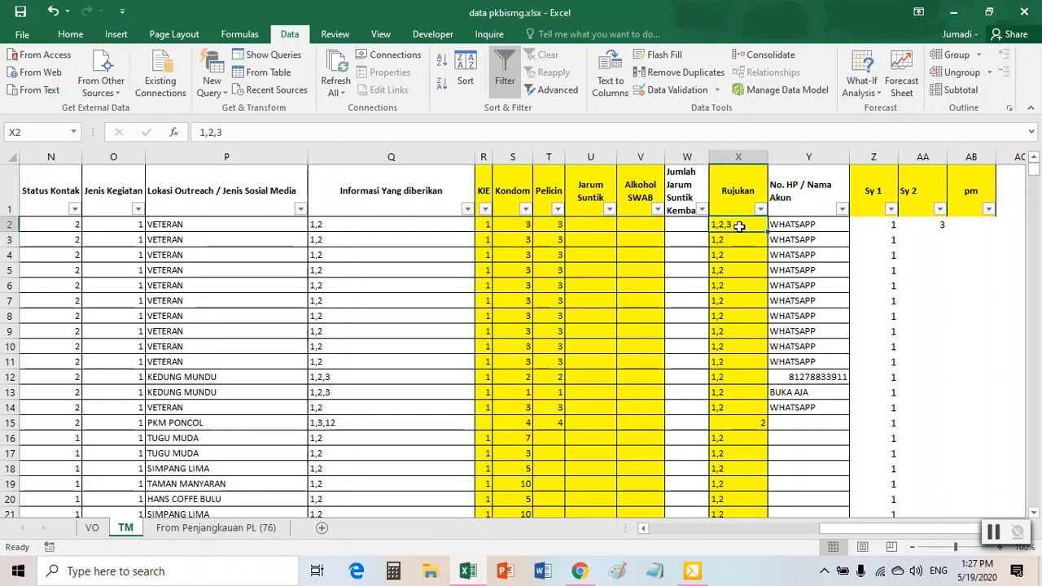
pyautogui.doubleClick(739, 226)
pyautogui.press('BackSpace')
pyautogui.press('BackSpace')
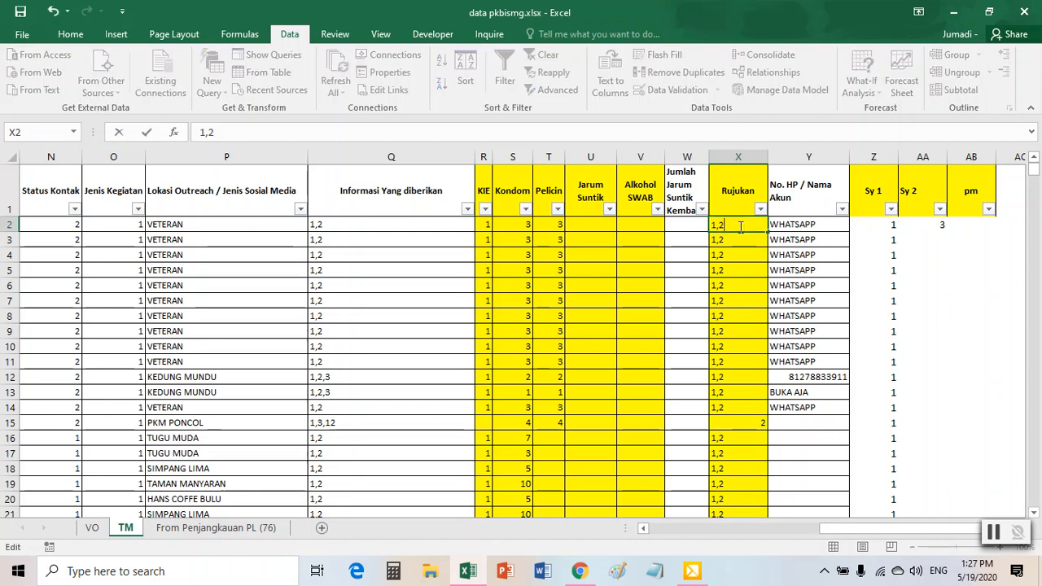
pyautogui.press('Return')
pyautogui.click(739, 226)
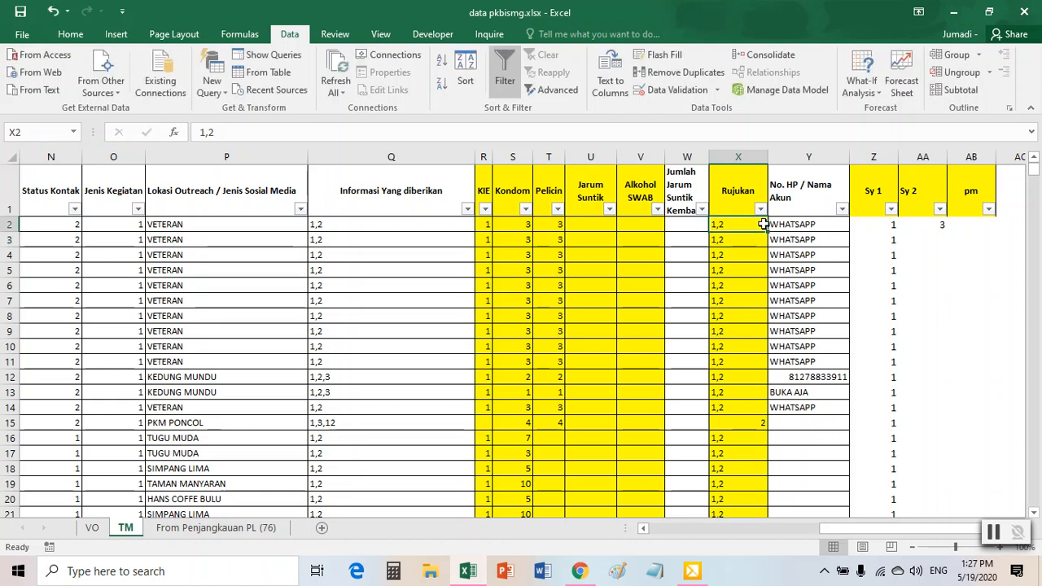
# Wrap Sy 2 cell AA2 in an IF test that returns 1 or 0, giving =IF(IFERROR(FIND(2,X2),0)>0,1,0).
pyautogui.click(928, 228)
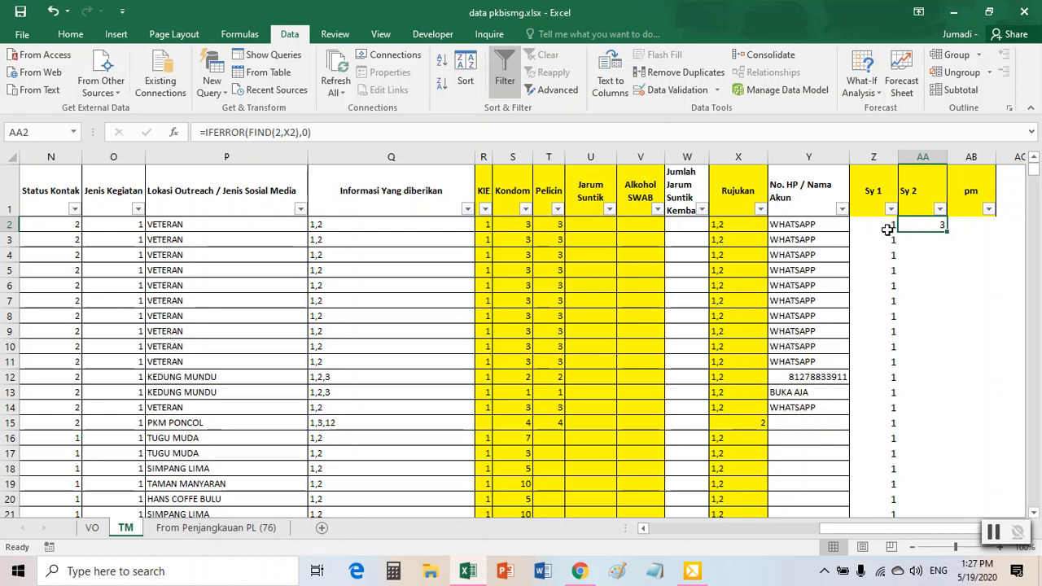
pyautogui.click(206, 132)
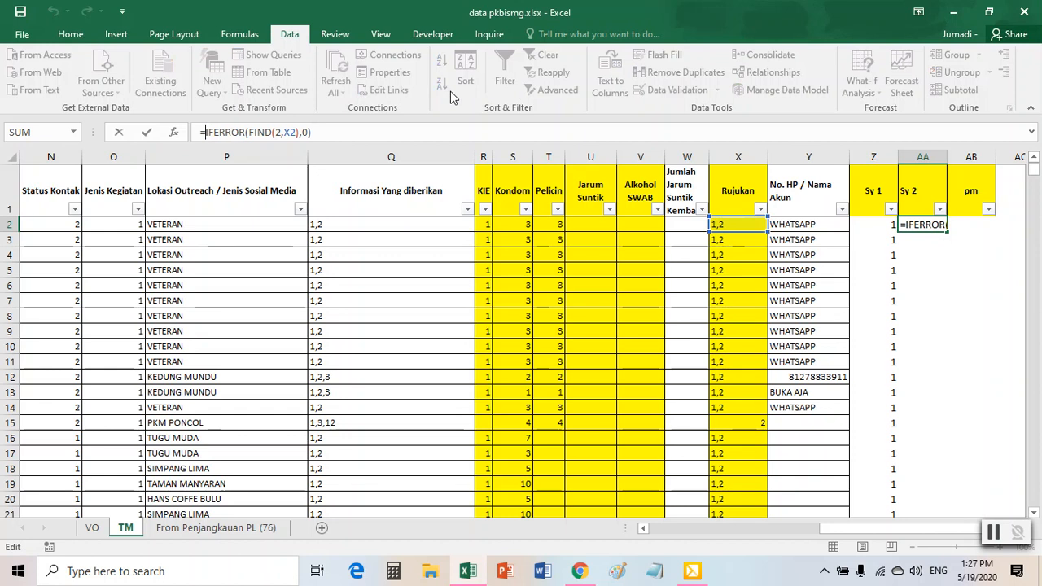
pyautogui.write('if(')
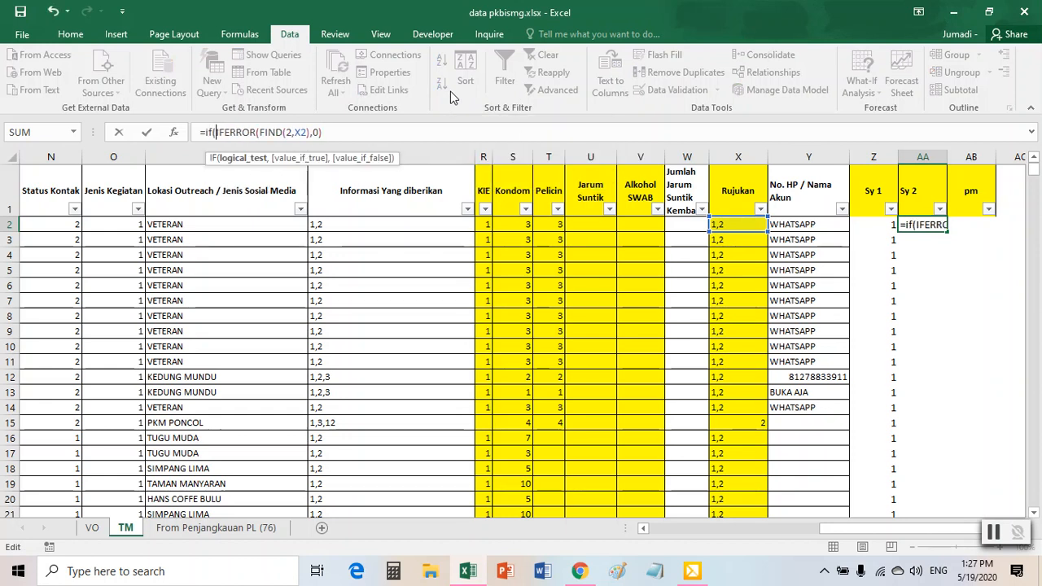
pyautogui.click(342, 132)
pyautogui.write('>0,')
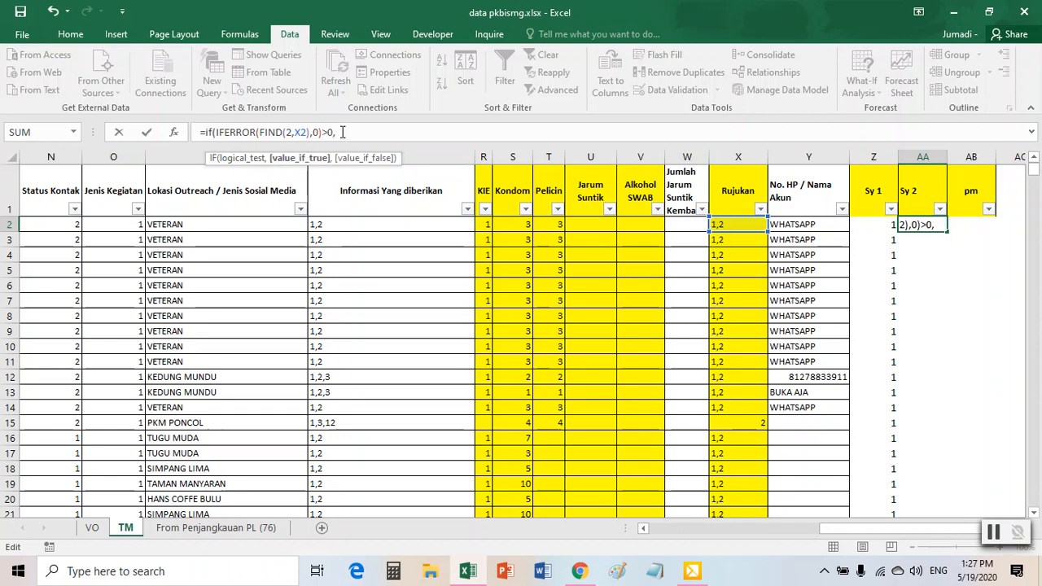
pyautogui.write('1,0)')
pyautogui.press('Return')
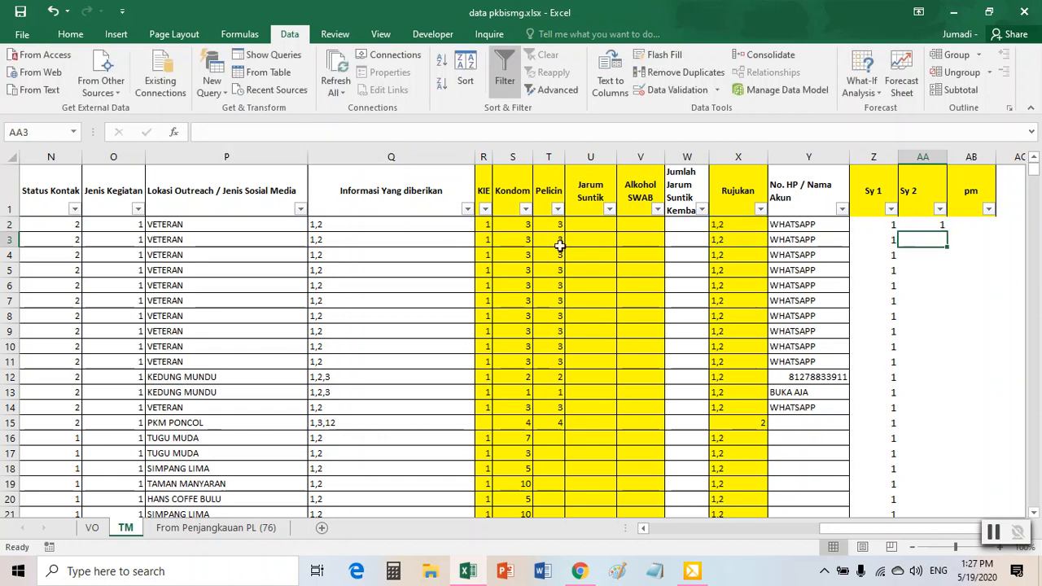
# Test the IF-based Sy 2 formula with Rujukan cell X2 set to 1,4 and 1,4,2, and restore the cell to 1,2.
pyautogui.click(728, 225)
pyautogui.doubleClick(749, 223)
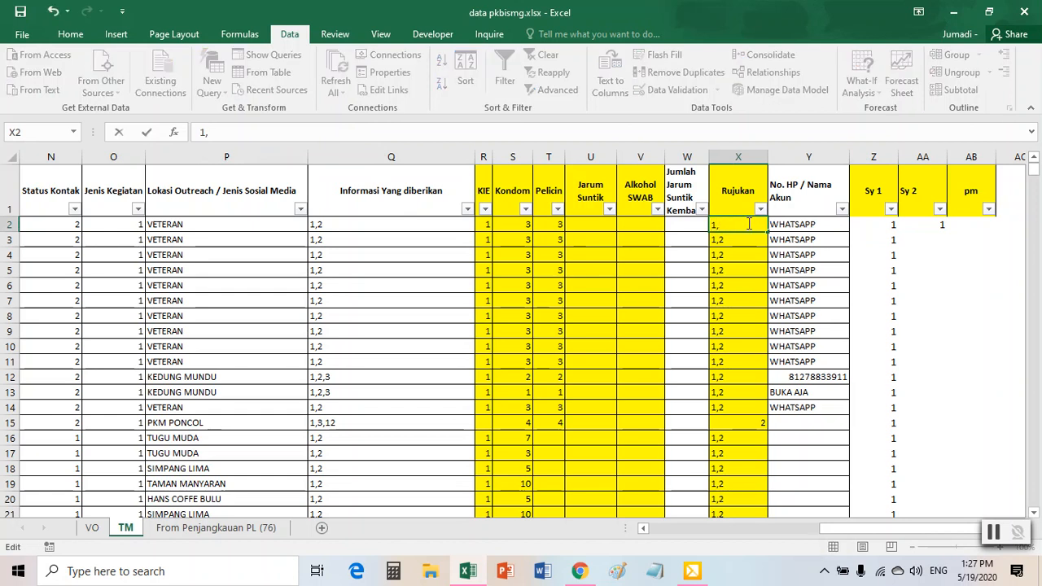
pyautogui.write('4')
pyautogui.hotkey('ctrl', 'Return')
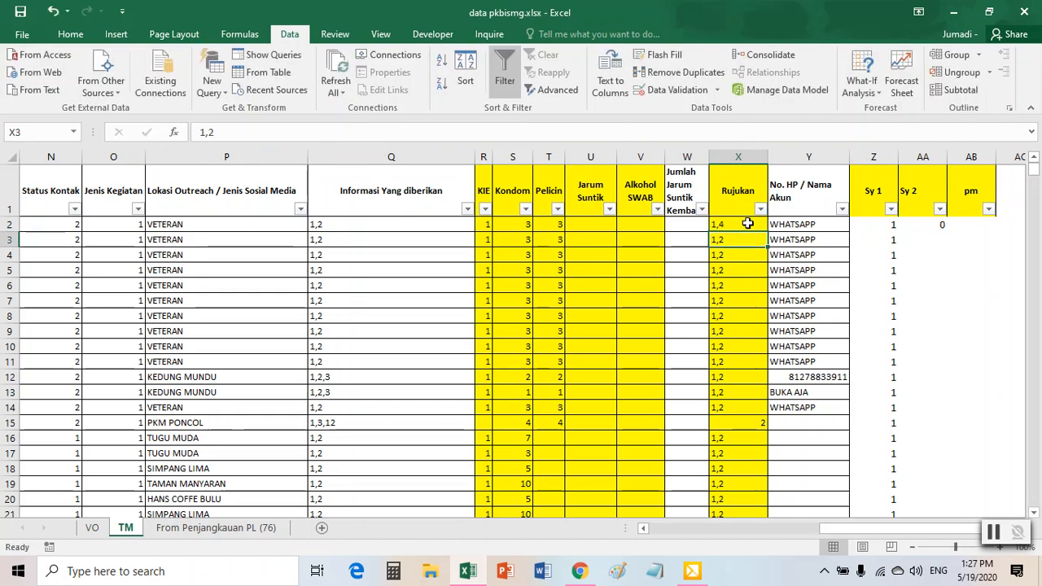
pyautogui.click(318, 128)
pyautogui.press('Return')
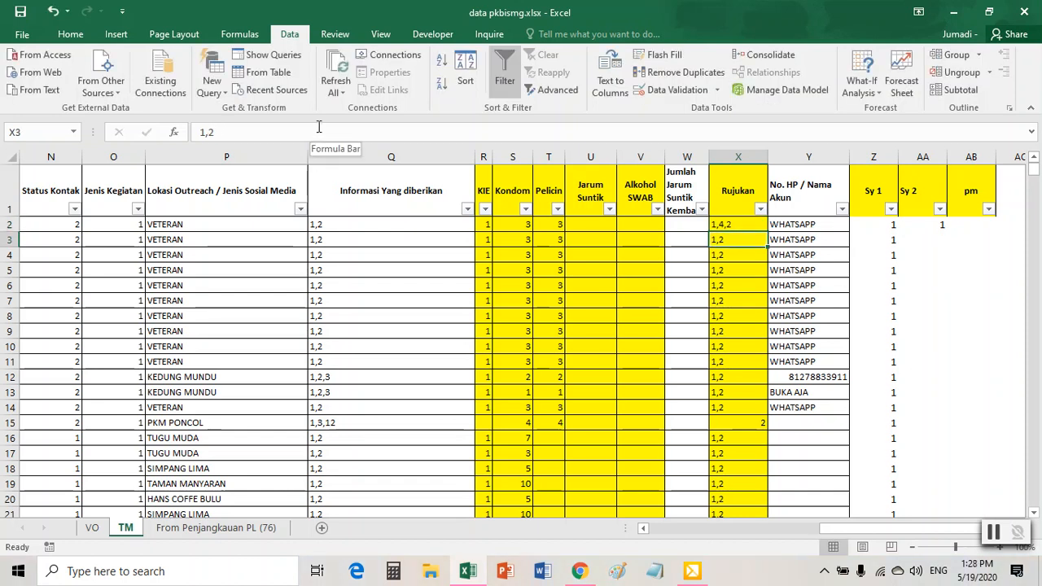
pyautogui.click(727, 224)
pyautogui.click(728, 237)
pyautogui.moveTo(773, 234); pyautogui.dragTo(774, 227)
# Fill the Sy 2 formula from AA2 down through all records.
pyautogui.click(933, 226)
pyautogui.doubleClick(946, 232)
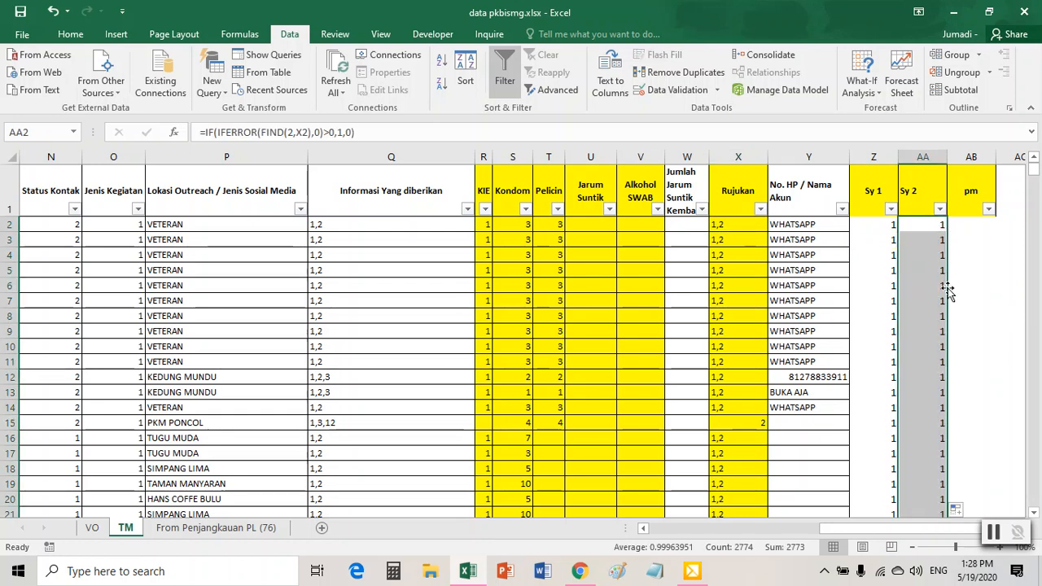
pyautogui.click(919, 255)
# Filter Sy 2 to show only the value 0 and inspect the Rujukan cell of the filtered record.
pyautogui.click(940, 209)
pyautogui.click(787, 381)
pyautogui.click(848, 498)
pyautogui.click(752, 253)
pyautogui.click(751, 227)
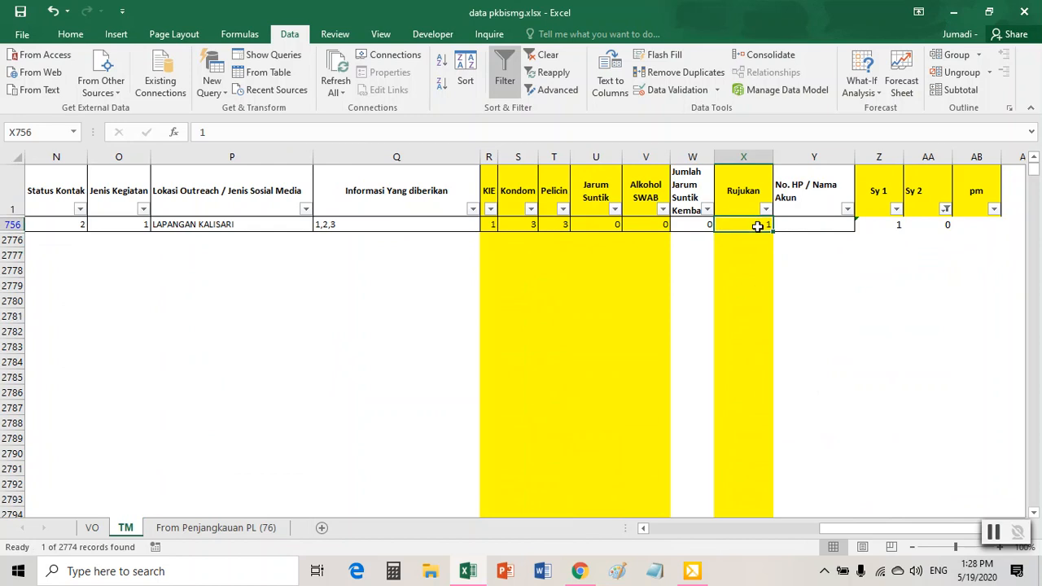
# Reselect all values in the Sy 2 filter to show every record.
pyautogui.click(945, 209)
pyautogui.click(793, 357)
pyautogui.click(854, 498)
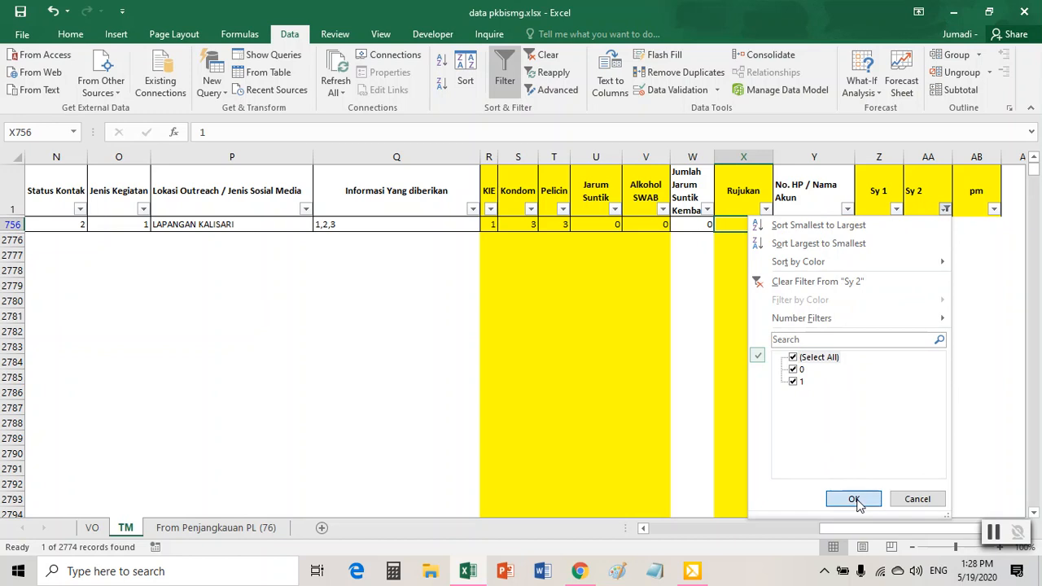
pyautogui.click(967, 199)
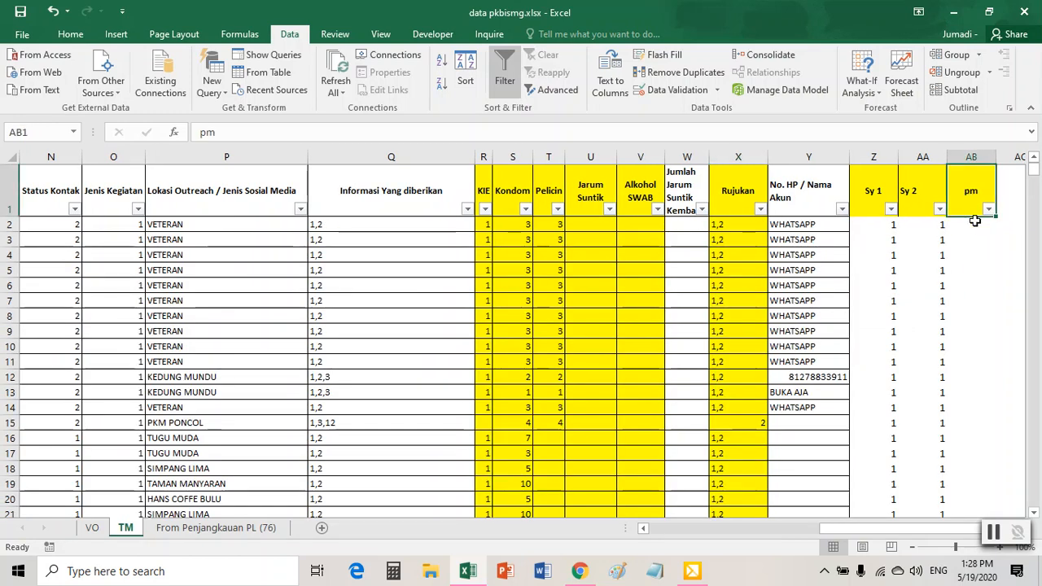
pyautogui.click(974, 228)
pyautogui.click(972, 196)
pyautogui.write('lengkap')
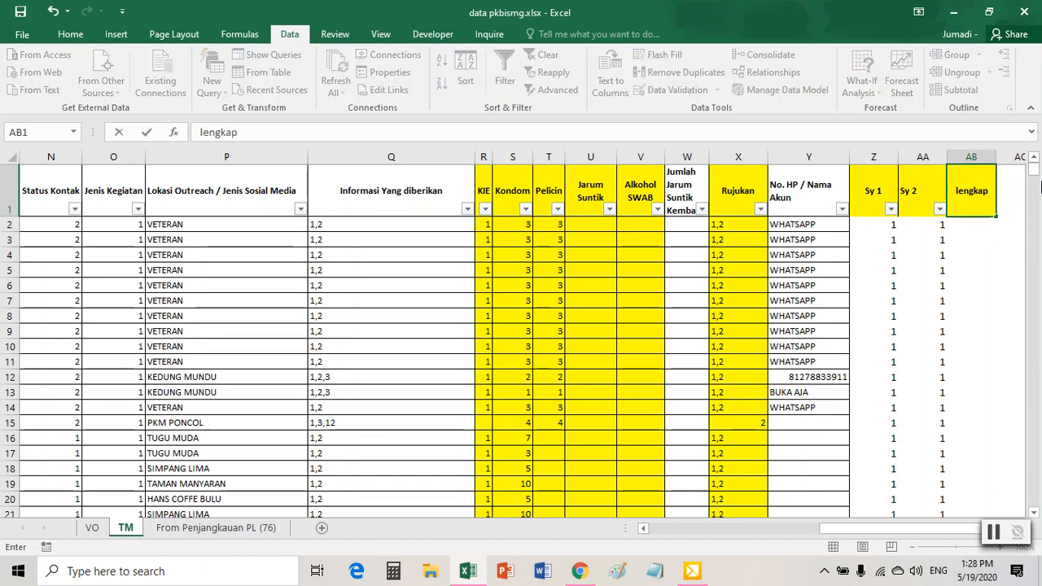
pyautogui.write('/tdk')
pyautogui.press('Escape')
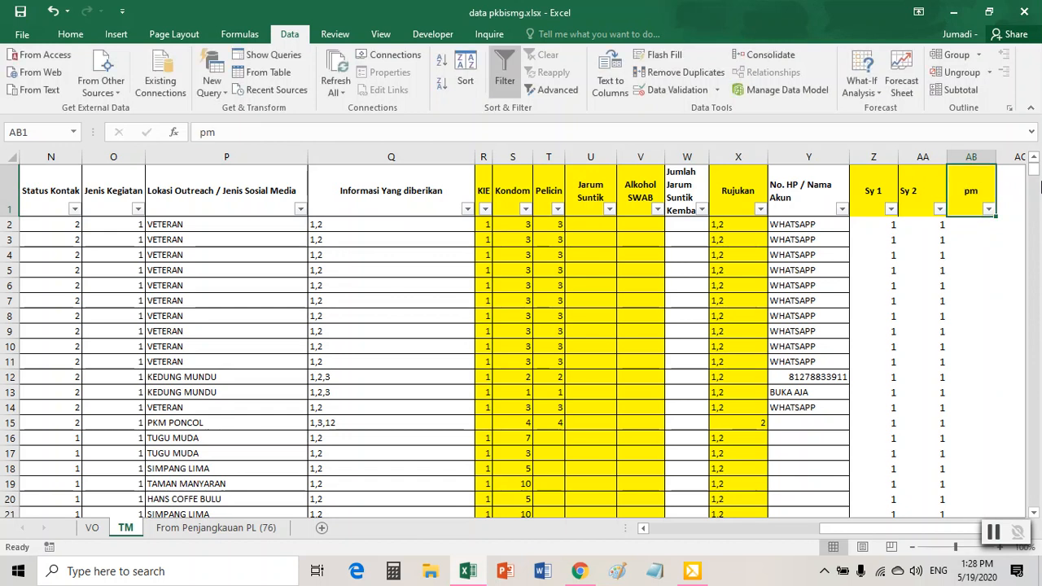
# Add Sy 1 and Sy 2 in pm cell AB2 with =Z2+AA2 and fill the formula down through all records.
pyautogui.click(958, 220)
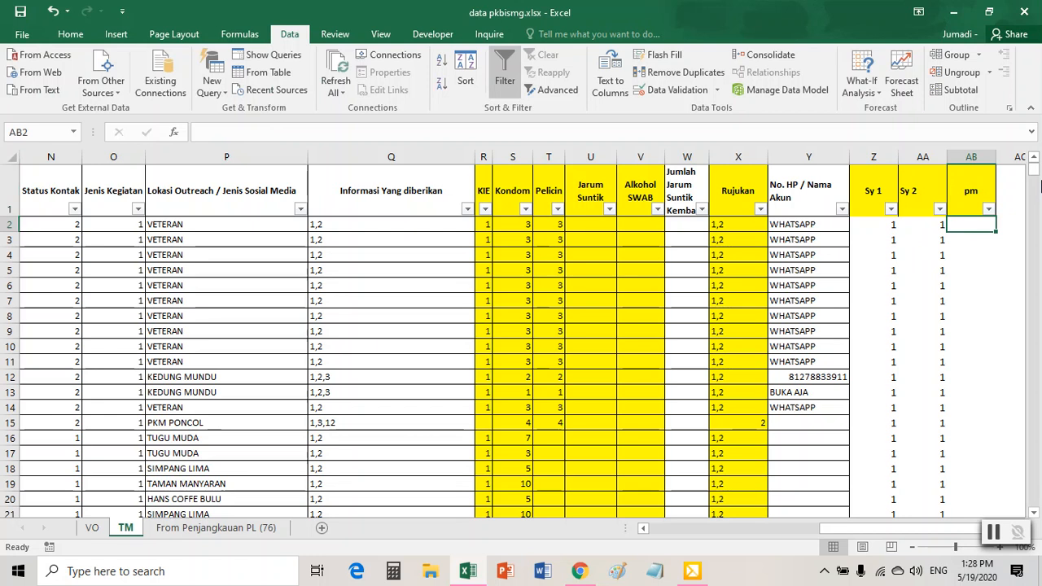
pyautogui.write('=')
pyautogui.press('Left')
pyautogui.press('Left')
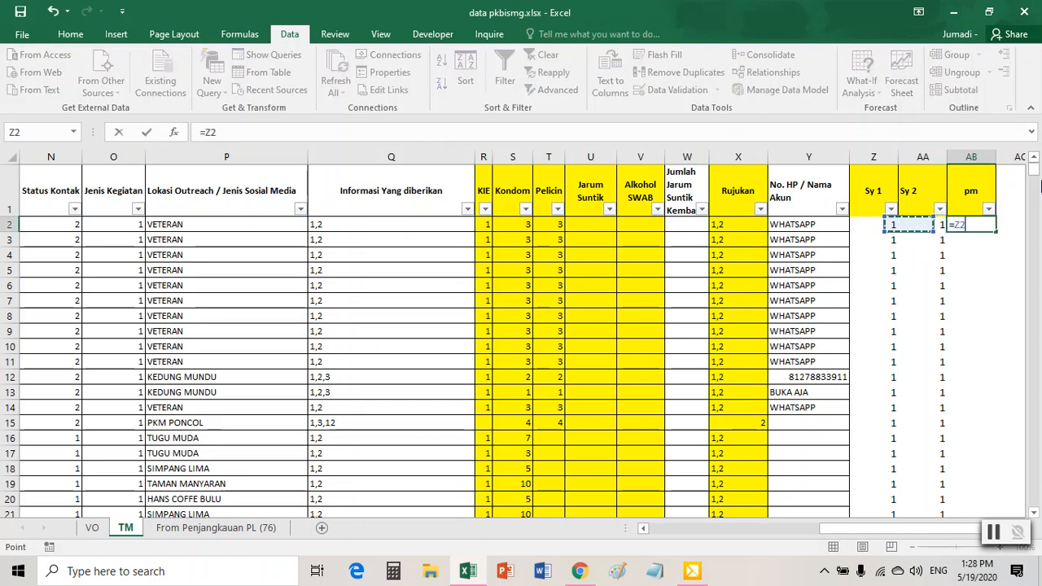
pyautogui.write('+')
pyautogui.press('Left')
pyautogui.press('Return')
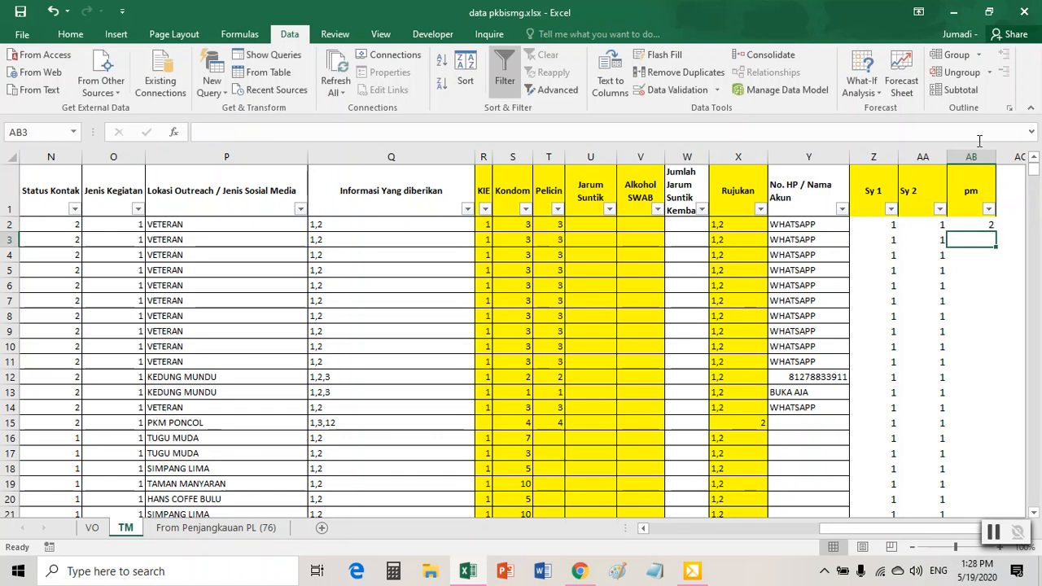
pyautogui.click(987, 224)
pyautogui.doubleClick(994, 232)
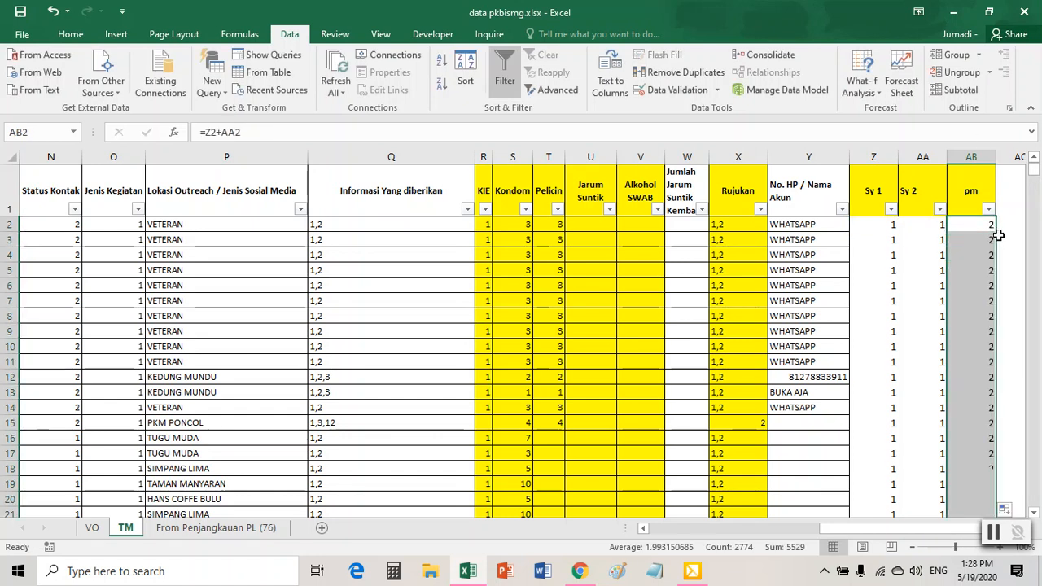
pyautogui.click(959, 316)
# Filter the pm column to show only records with the value 1.
pyautogui.click(988, 210)
pyautogui.click(838, 381)
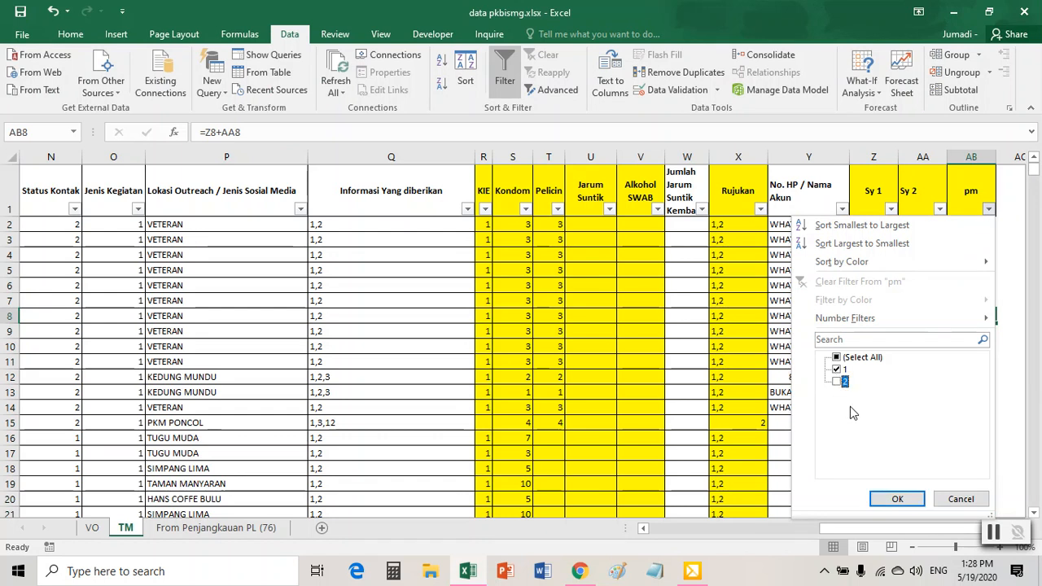
pyautogui.click(897, 499)
# Examine the Sy 1, Sy 2, KIE to Alkohol SWAB, Rujukan and pm cells of the filtered LAPANGAN KALISARI record in row 756.
pyautogui.click(897, 240)
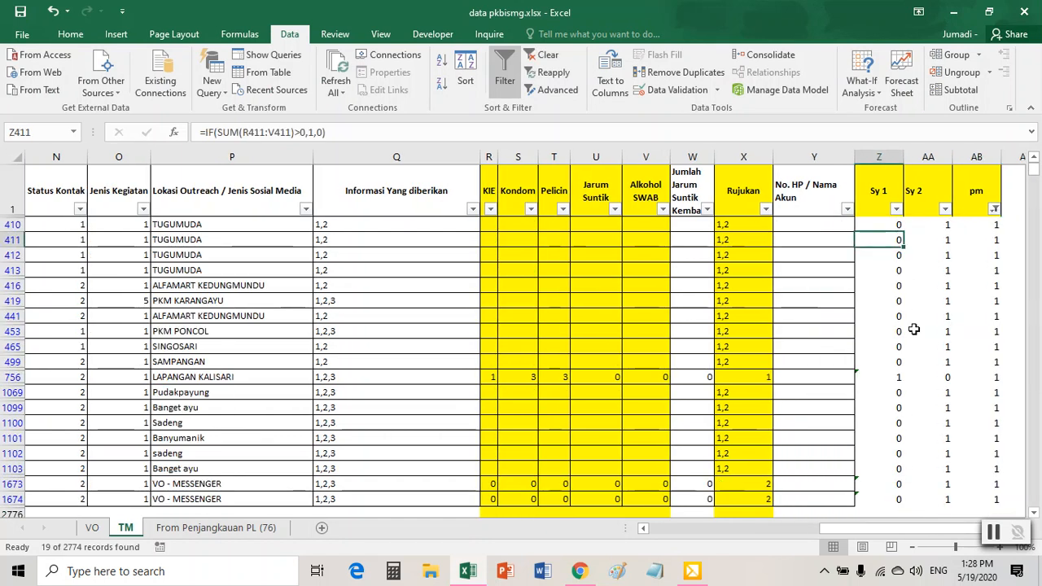
pyautogui.click(892, 376)
pyautogui.click(935, 380)
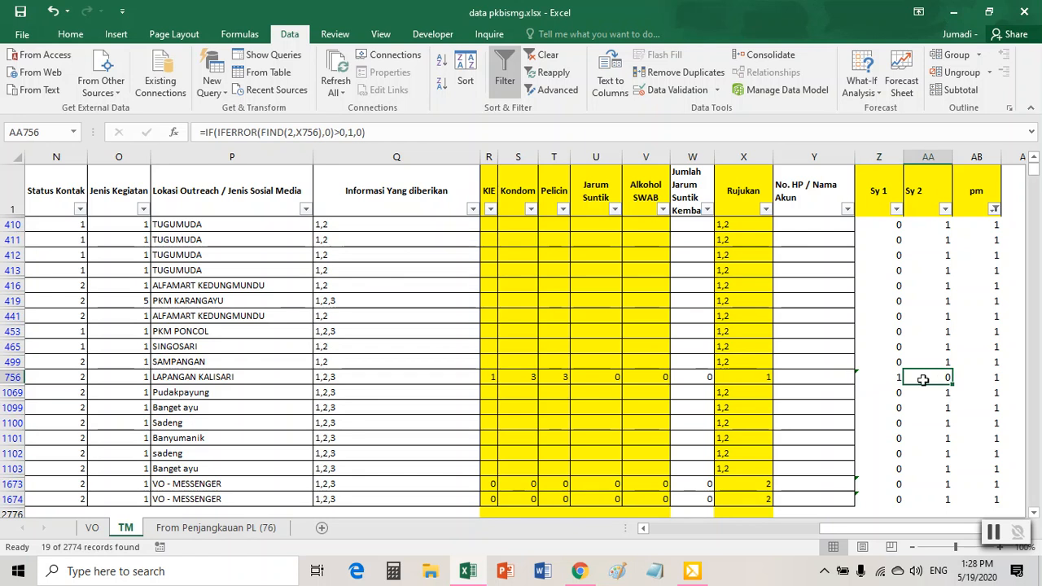
pyautogui.click(893, 377)
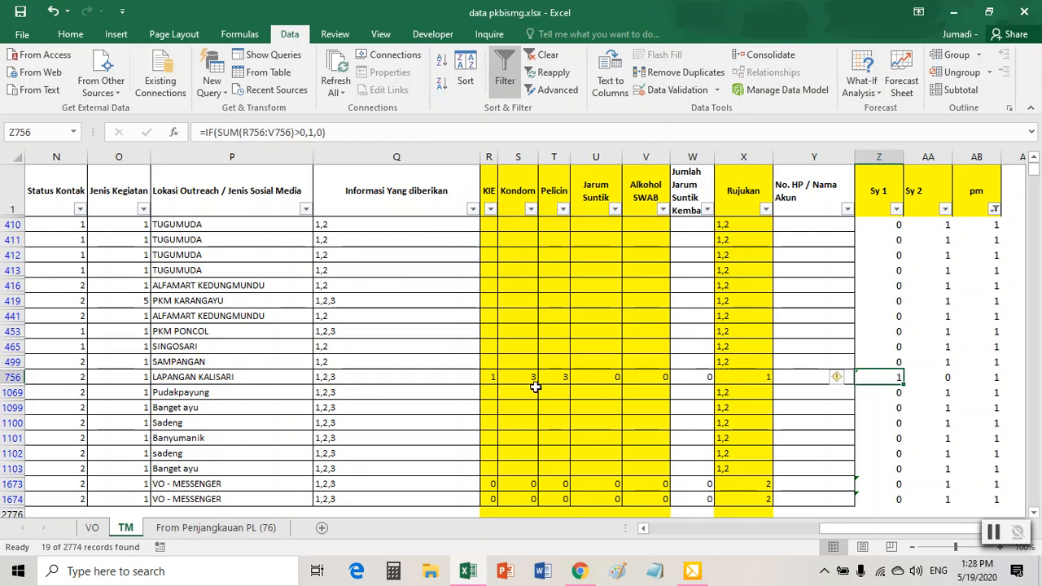
pyautogui.moveTo(494, 377); pyautogui.dragTo(659, 374)
pyautogui.click(749, 377)
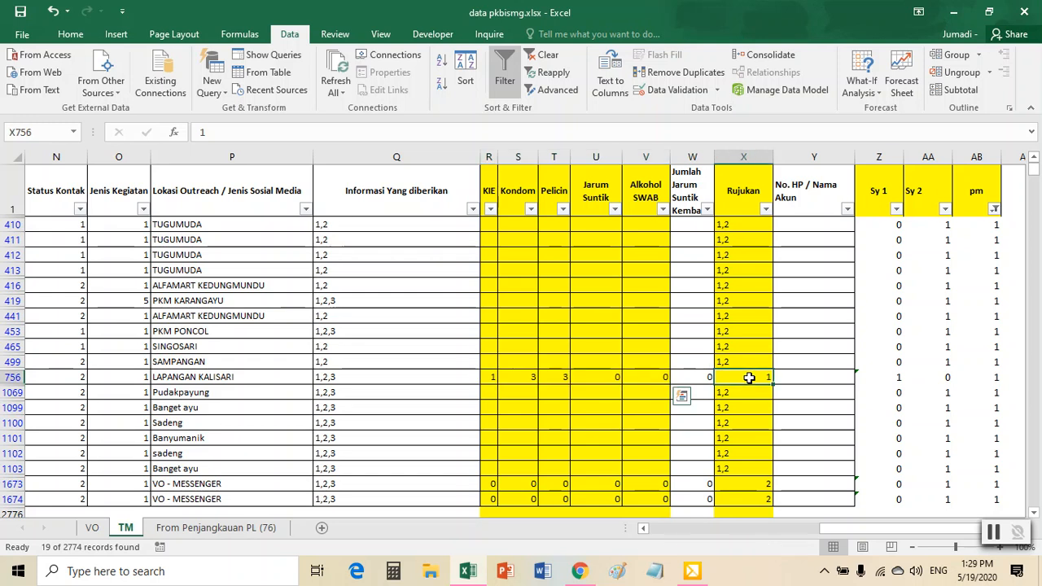
pyautogui.click(997, 377)
pyautogui.scroll(-2, 995, 391)
pyautogui.scroll(2, 992, 412)
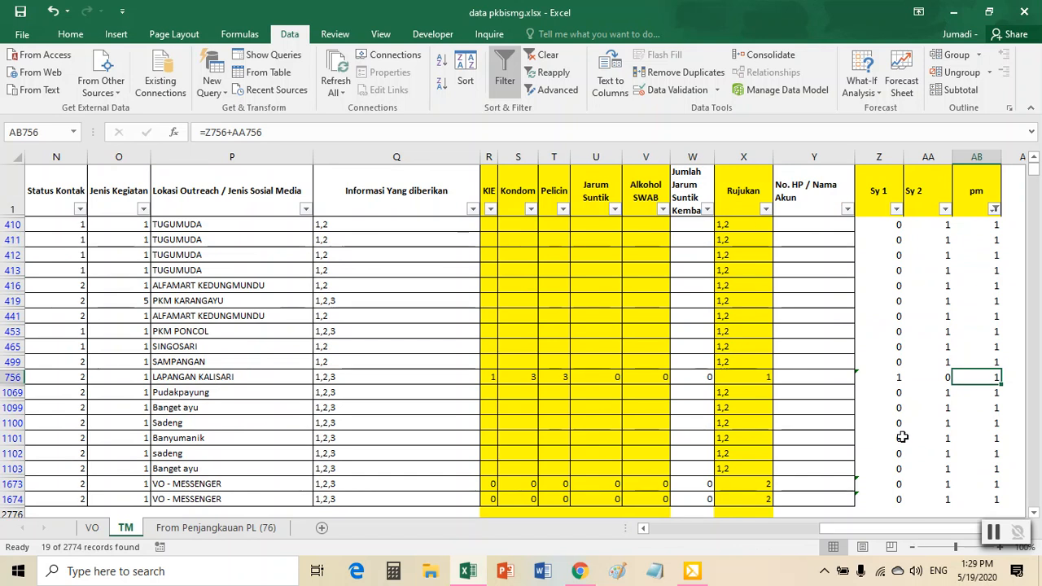
# Review the filtered records' identifying columns, checking the ID Klien and Tanggal cells in row 413.
pyautogui.moveTo(912, 530); pyautogui.dragTo(699, 515)
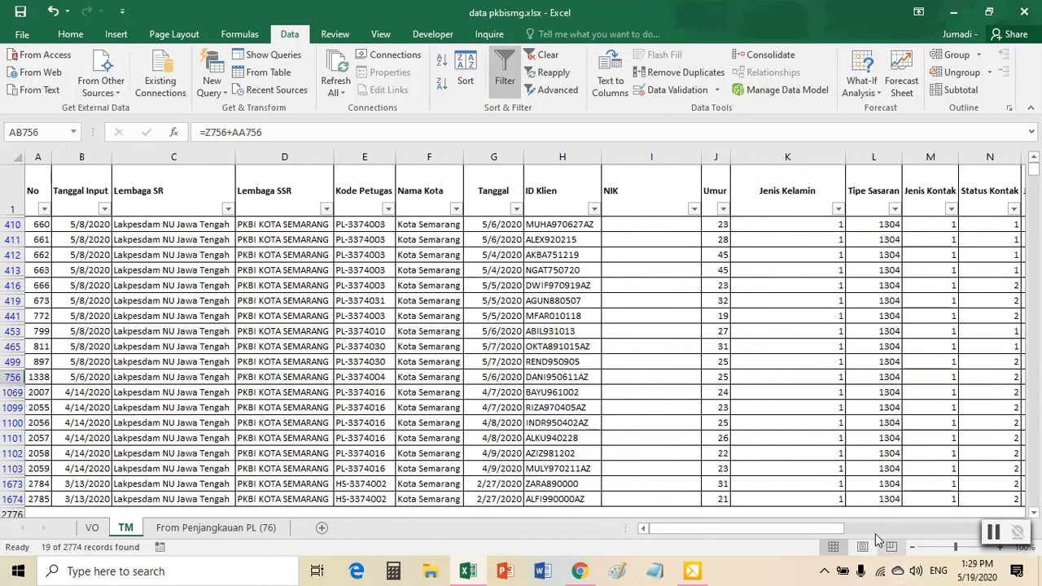
pyautogui.moveTo(843, 531); pyautogui.dragTo(977, 534)
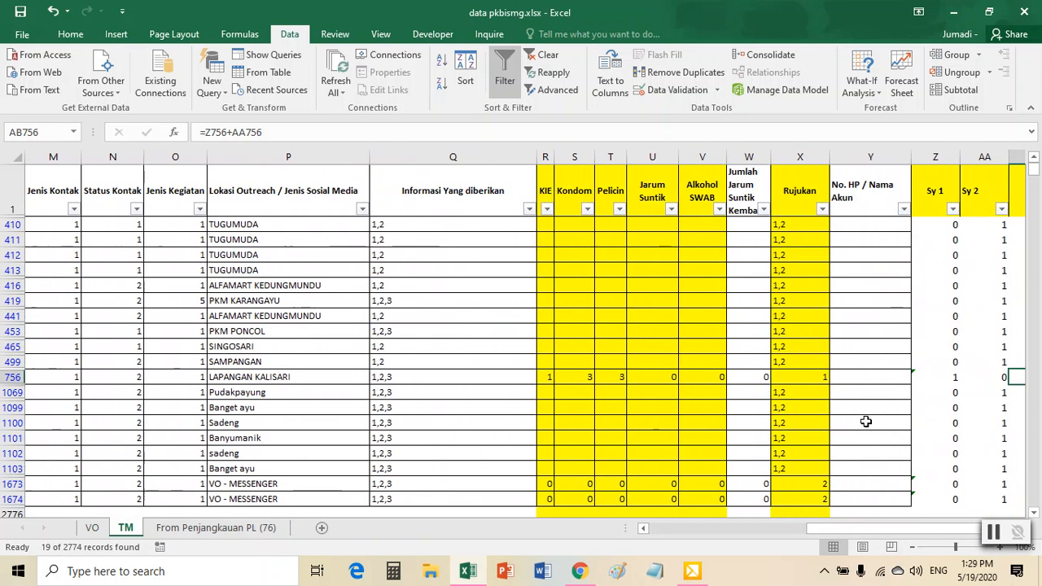
pyautogui.moveTo(742, 529); pyautogui.dragTo(693, 514)
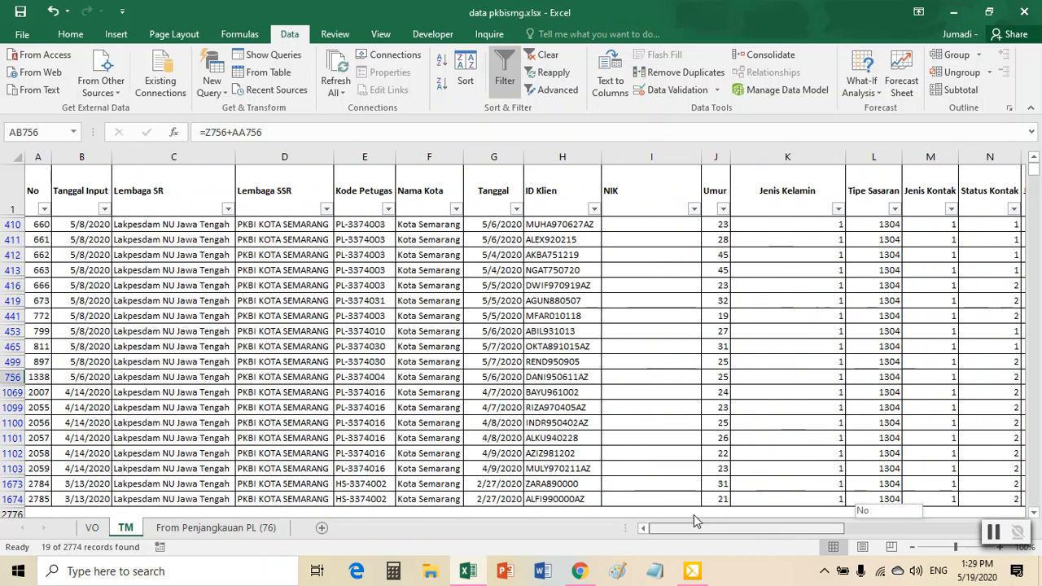
pyautogui.click(547, 271)
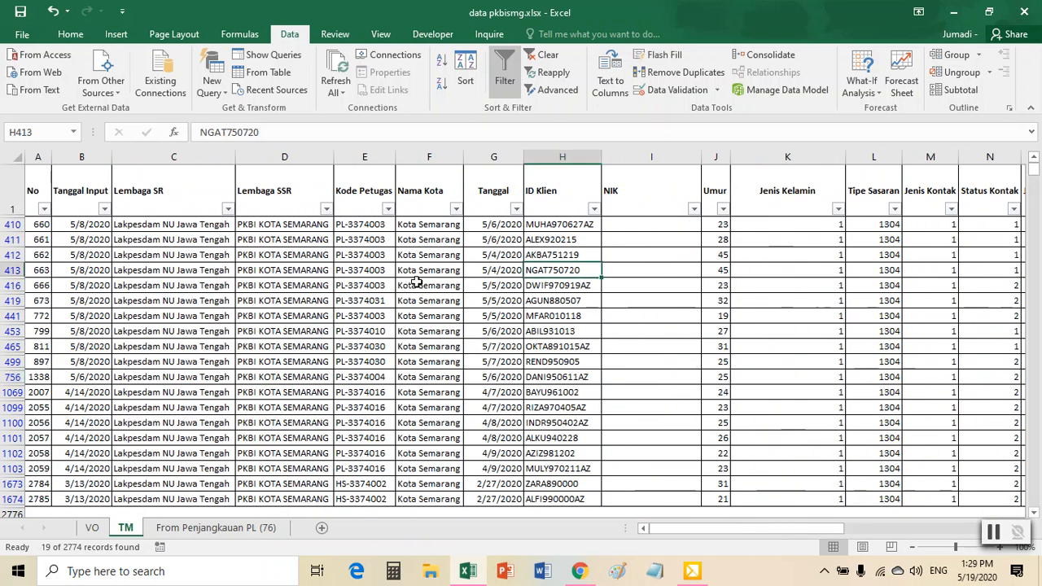
pyautogui.click(505, 272)
pyautogui.click(552, 274)
pyautogui.click(480, 276)
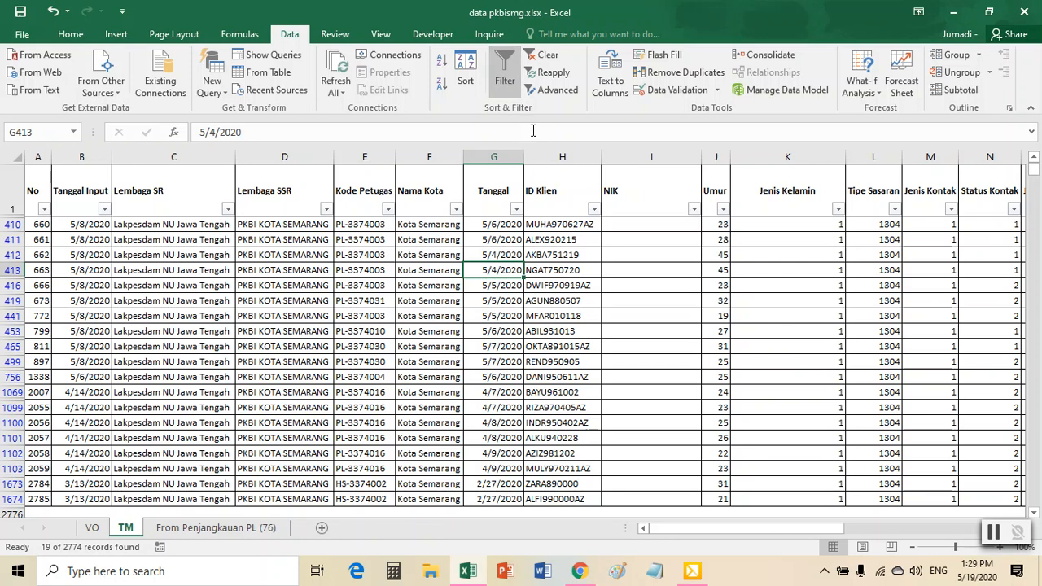
# Remove the filter from the TM sheet and highlight duplicate values in the ID Klien column with light red conditional formatting.
pyautogui.click(505, 72)
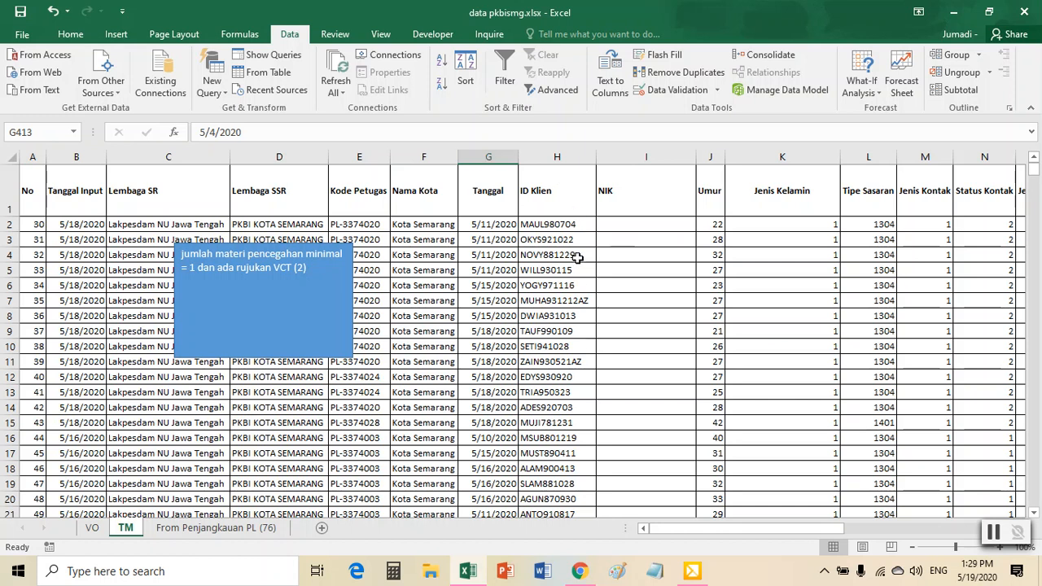
pyautogui.click(559, 168)
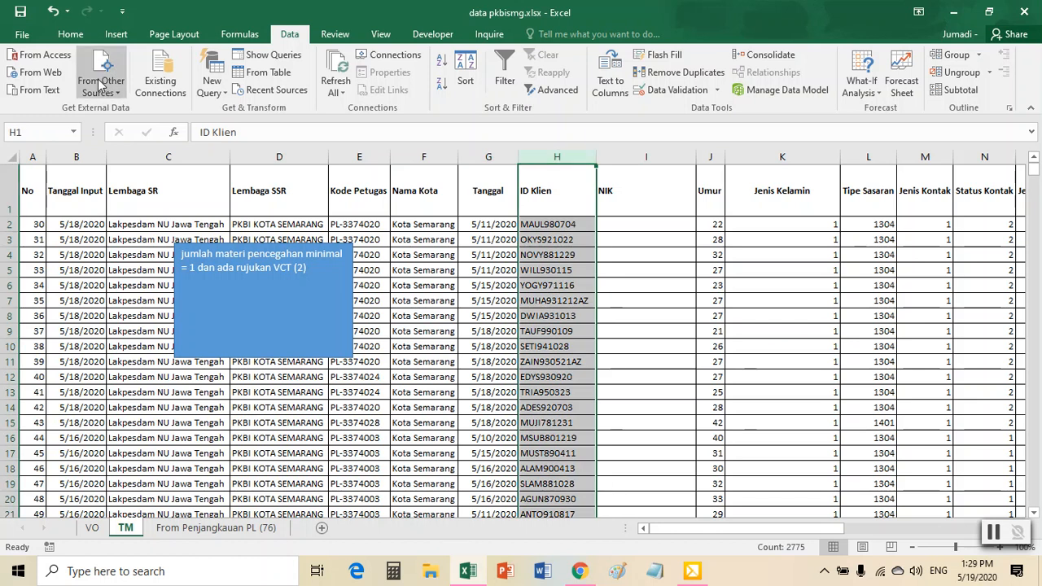
pyautogui.click(70, 34)
pyautogui.click(617, 77)
pyautogui.moveTo(666, 117)
pyautogui.click(779, 319)
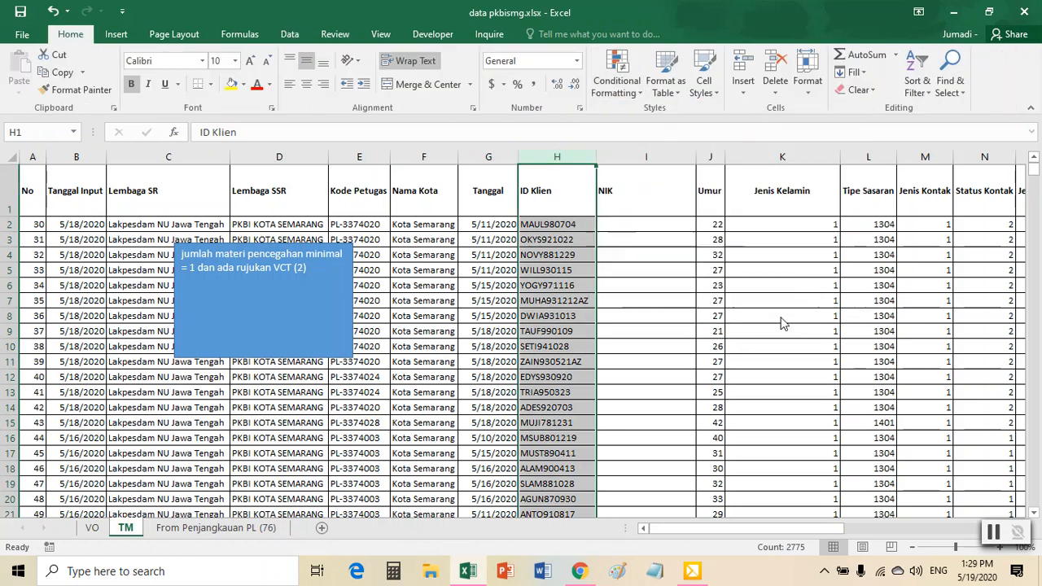
pyautogui.click(557, 374)
# Turn the column filters back on and filter the pm column to show only records with the value 1.
pyautogui.moveTo(788, 525); pyautogui.dragTo(938, 527)
pyautogui.click(968, 197)
pyautogui.click(290, 35)
pyautogui.click(505, 88)
pyautogui.moveTo(828, 530); pyautogui.dragTo(969, 547)
pyautogui.click(987, 209)
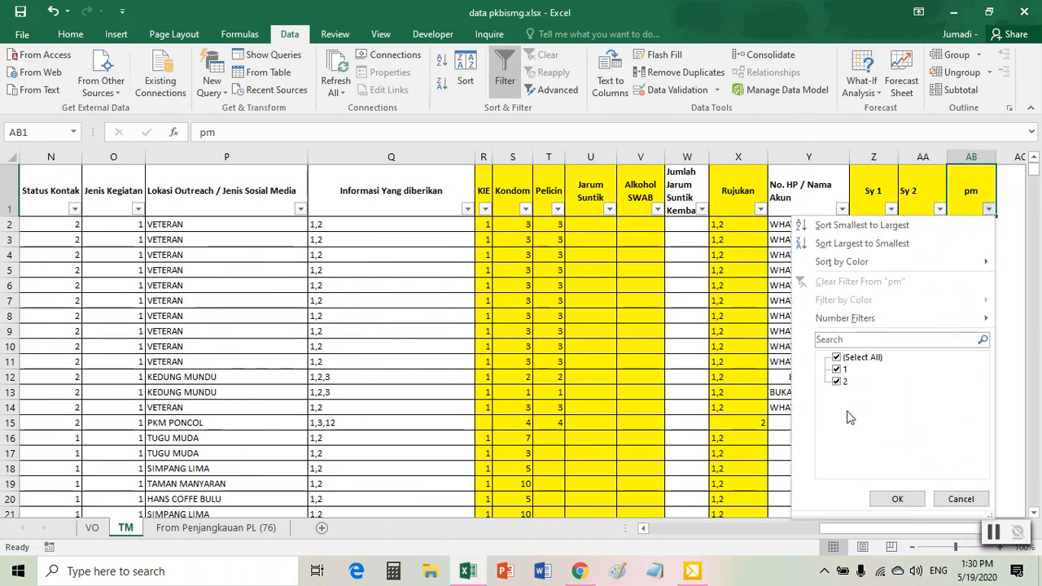
pyautogui.click(836, 382)
pyautogui.click(897, 499)
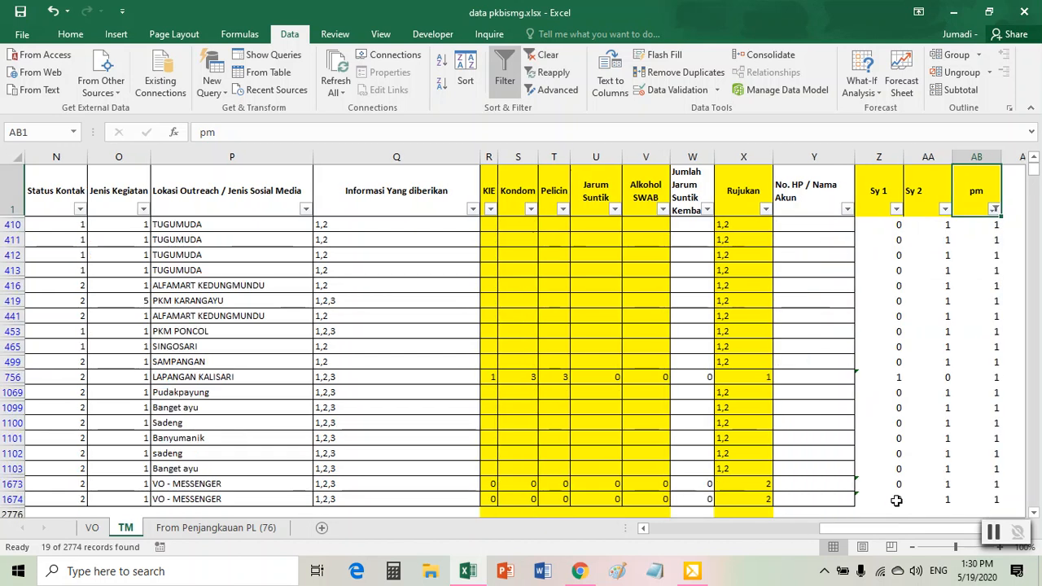
# Copy the red-highlighted ID Klien value from cell H416 of the TM sheet.
pyautogui.moveTo(875, 528); pyautogui.dragTo(749, 521)
pyautogui.click(348, 288)
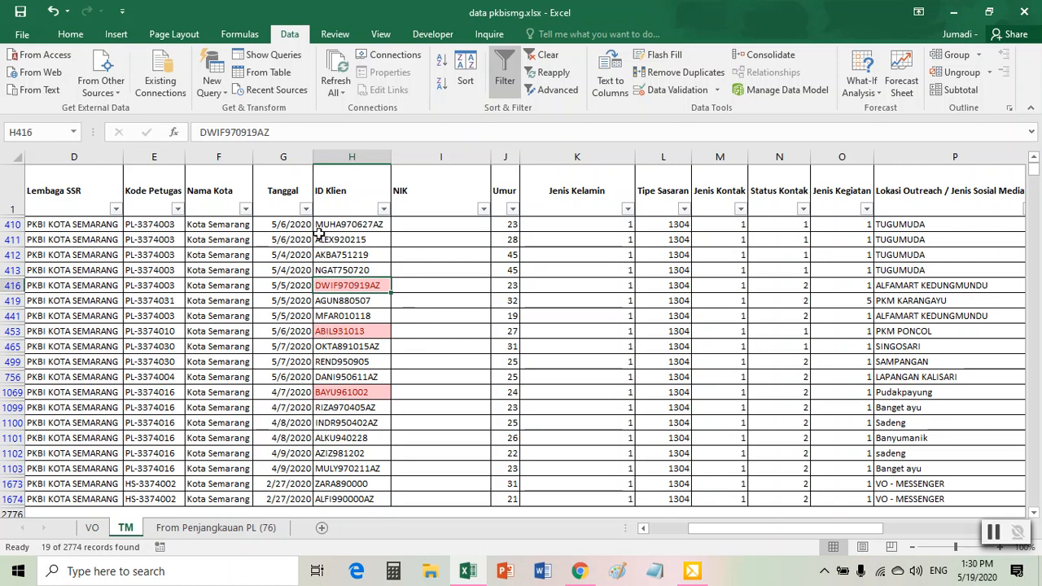
pyautogui.doubleClick(288, 133)
pyautogui.hotkey('ctrl', 'c')
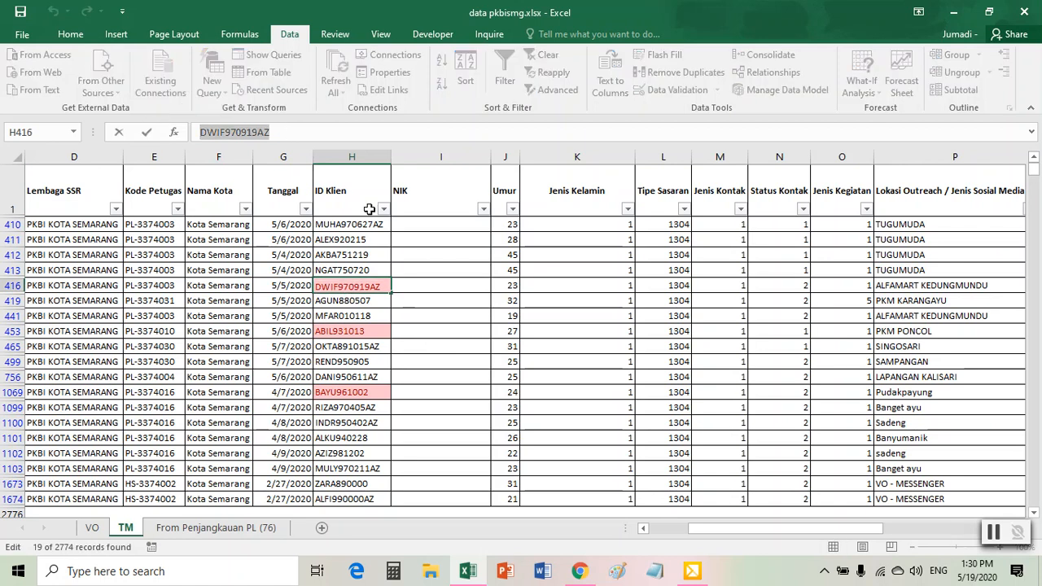
pyautogui.press('Escape')
# Filter the ID Klien column of the From Penjangkauan PL (76) sheet by the copied client ID.
pyautogui.click(269, 527)
pyautogui.click(504, 77)
pyautogui.click(588, 172)
pyautogui.click(482, 303)
pyautogui.hotkey('ctrl', 'v')
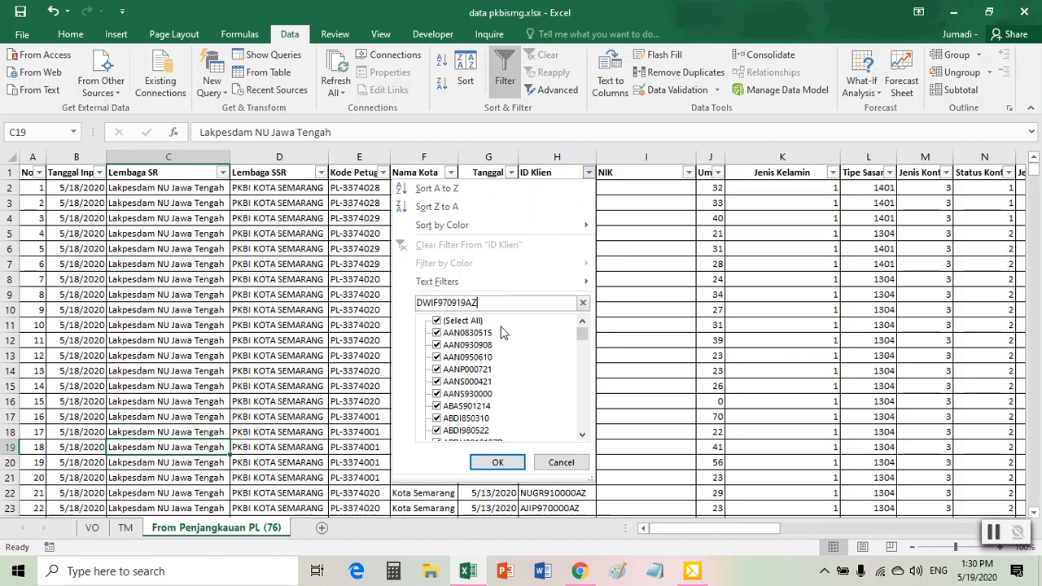
pyautogui.click(500, 462)
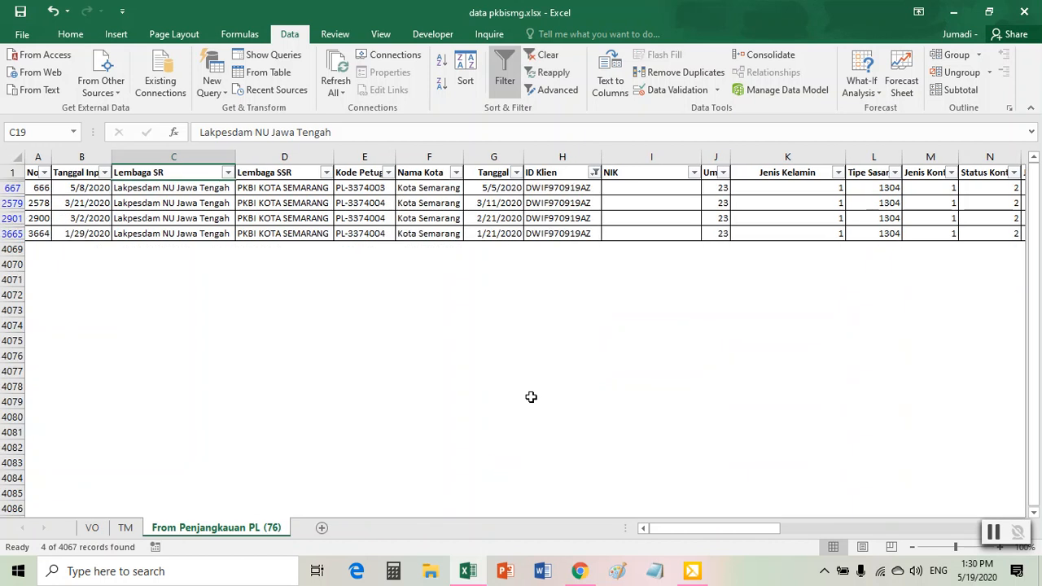
# Compare the client's filtered source records with the matching record in row 416 of the TM sheet.
pyautogui.click(586, 296)
pyautogui.click(576, 236)
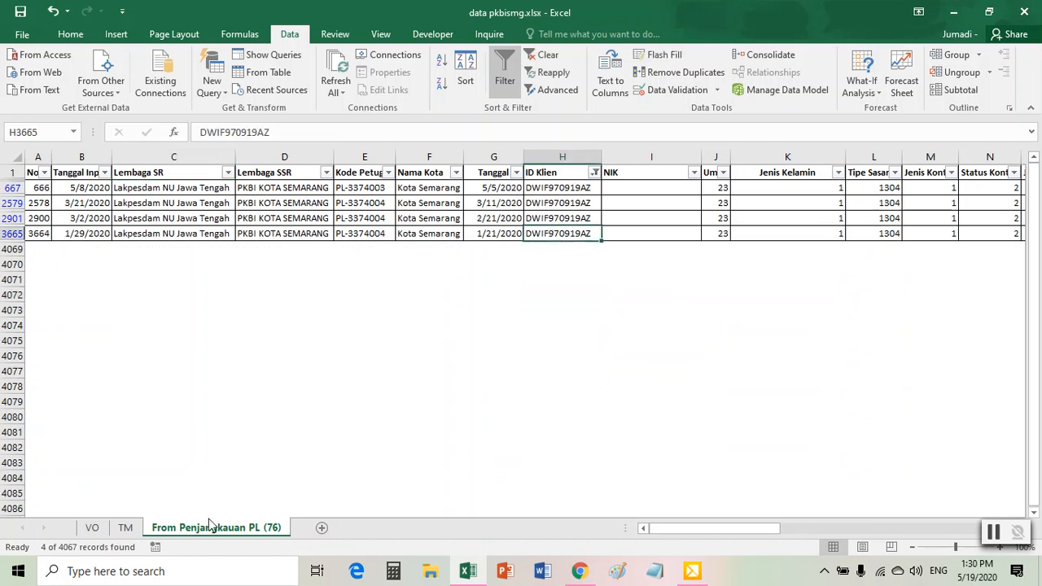
pyautogui.click(126, 528)
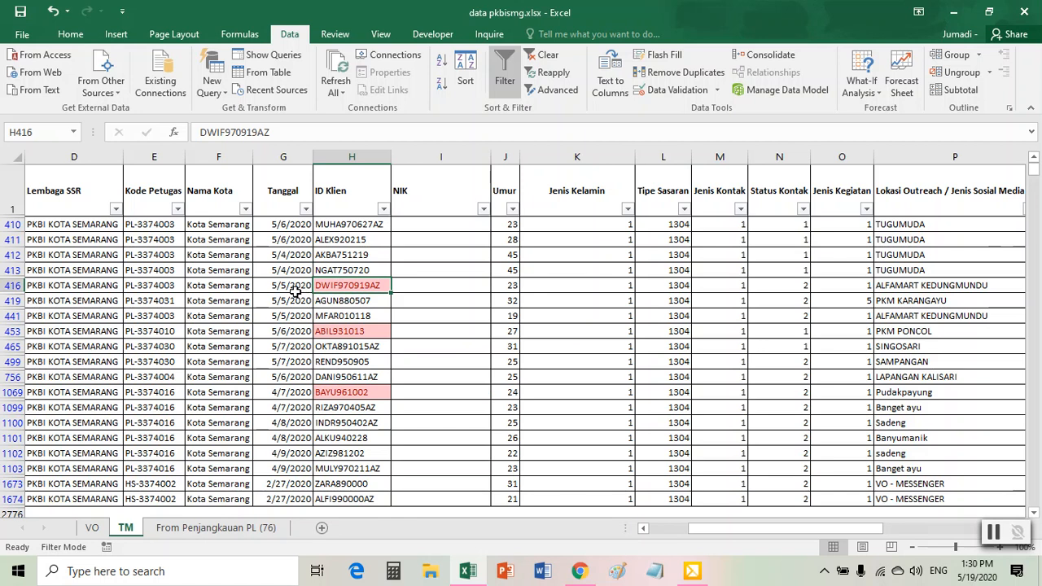
pyautogui.click(244, 529)
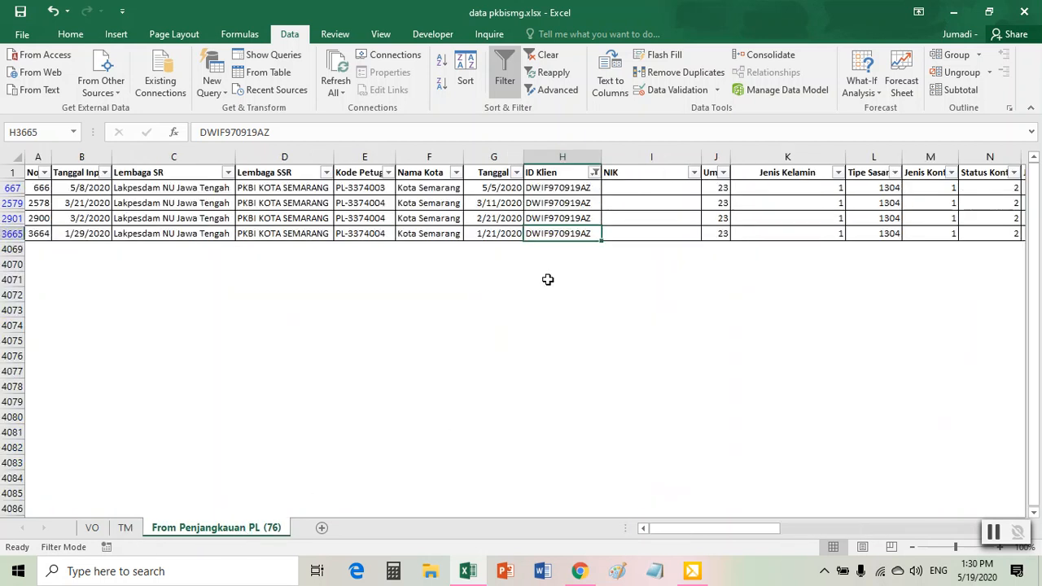
# Fill the Tanggal cell G667 of the filtered client record with yellow.
pyautogui.click(496, 189)
pyautogui.rightClick(495, 189)
pyautogui.click(554, 166)
# Examine the client's Tanggal cells in rows 2579 to 3665 and the service columns such as KIE for those records.
pyautogui.moveTo(770, 530); pyautogui.dragTo(684, 549)
pyautogui.moveTo(510, 206); pyautogui.dragTo(515, 236)
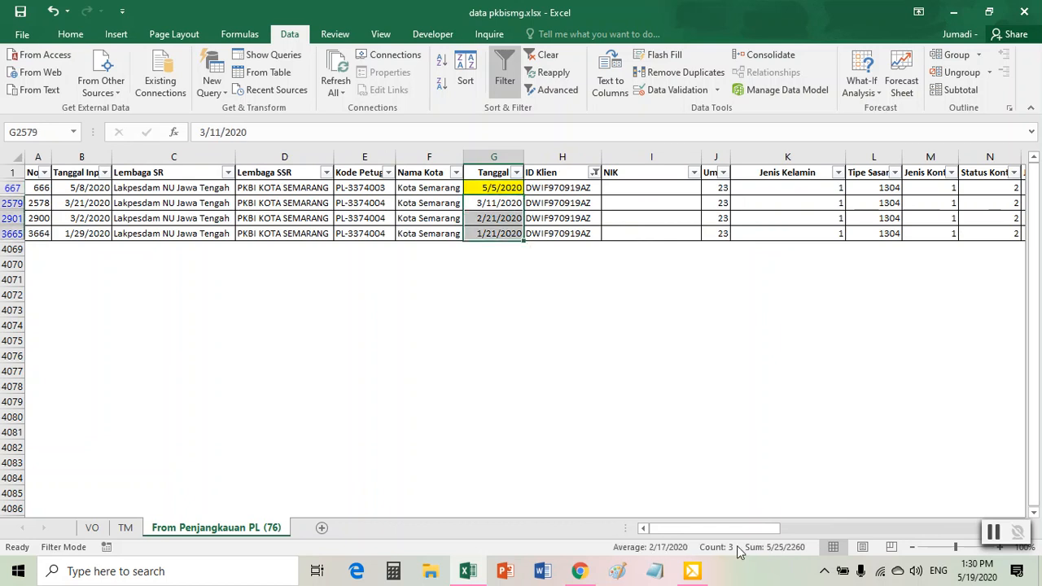
pyautogui.moveTo(721, 530); pyautogui.dragTo(944, 562)
pyautogui.moveTo(720, 189); pyautogui.dragTo(735, 236)
pyautogui.moveTo(398, 204); pyautogui.dragTo(433, 233)
pyautogui.click(367, 202)
pyautogui.moveTo(892, 537); pyautogui.dragTo(650, 540)
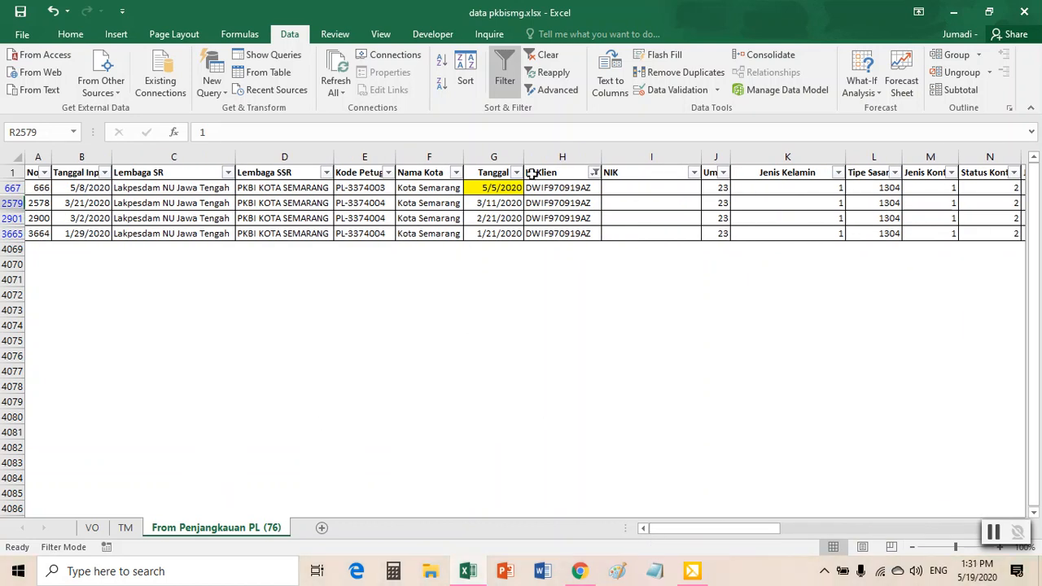
# Clear the ID Klien filter on the From Penjangkauan PL (76) sheet, keeping filters available, and return to the TM sheet.
pyautogui.click(505, 80)
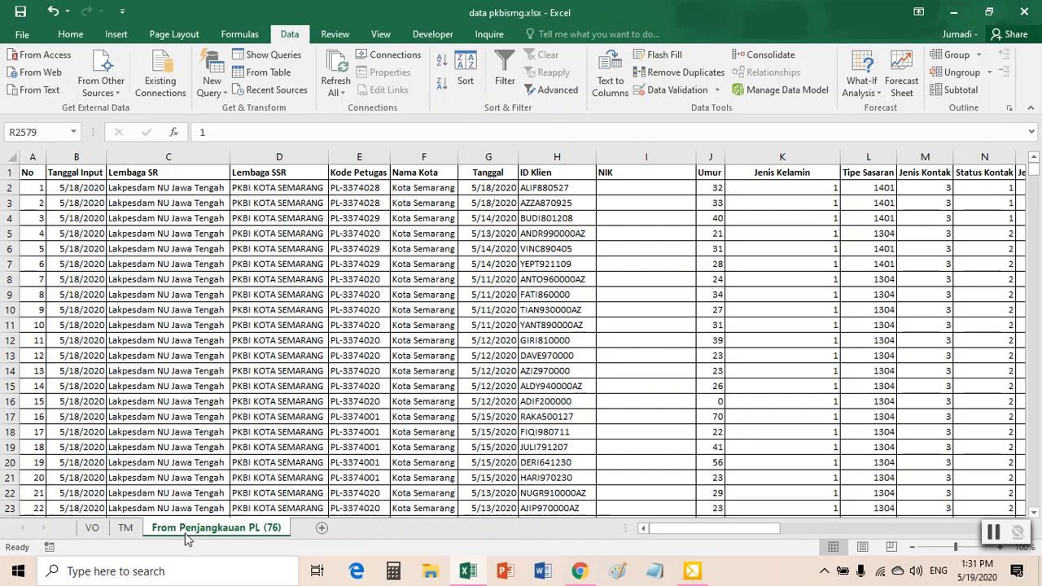
pyautogui.click(504, 79)
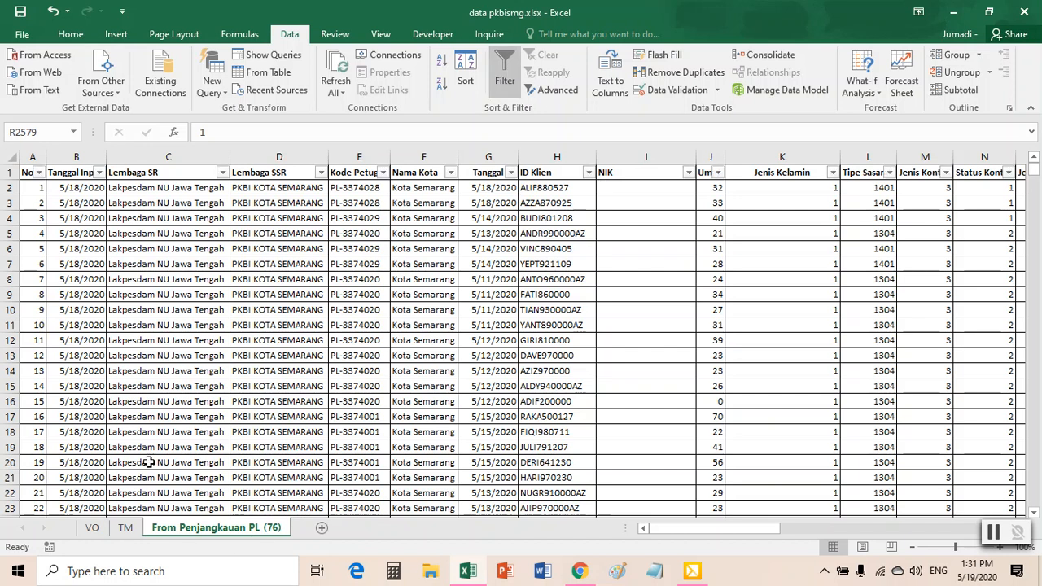
pyautogui.click(126, 528)
# Sort the filtered TM records by ID Klien from A to Z and by Tanggal from oldest to newest.
pyautogui.click(440, 377)
pyautogui.click(217, 300)
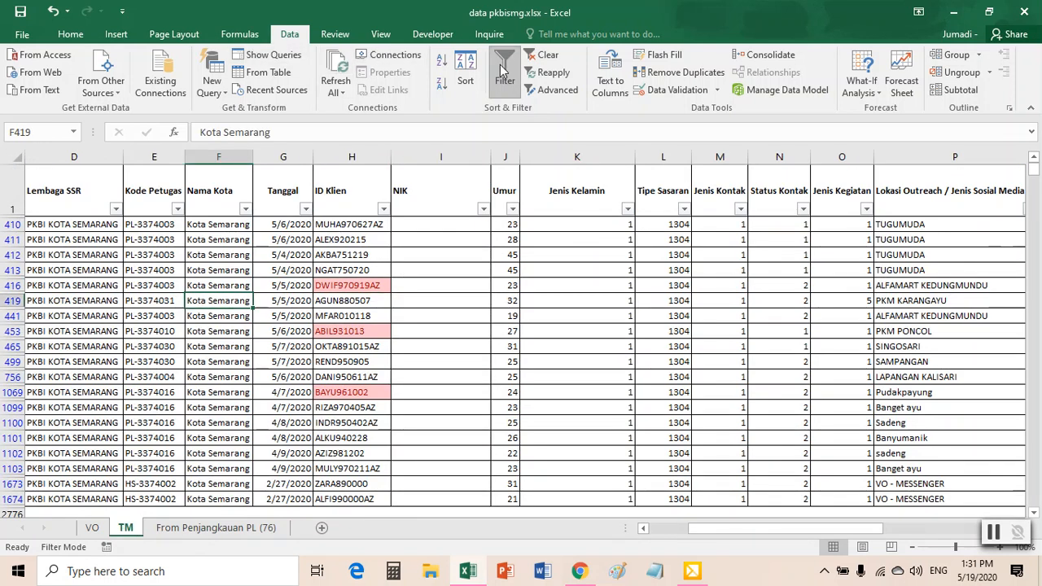
pyautogui.click(465, 72)
pyautogui.click(414, 313)
pyautogui.click(342, 396)
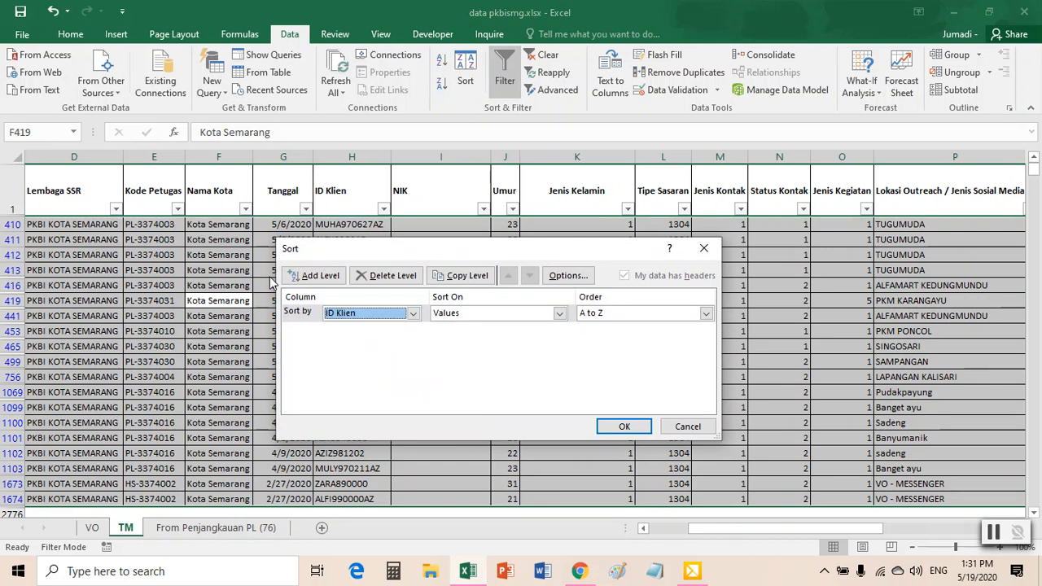
pyautogui.click(296, 276)
pyautogui.click(414, 330)
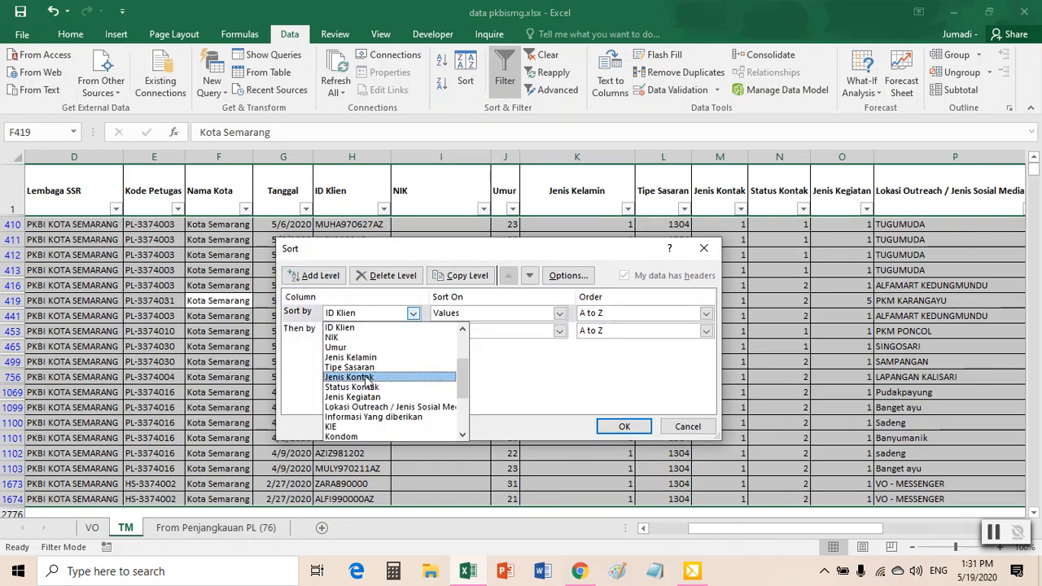
pyautogui.scroll(1, 363, 394)
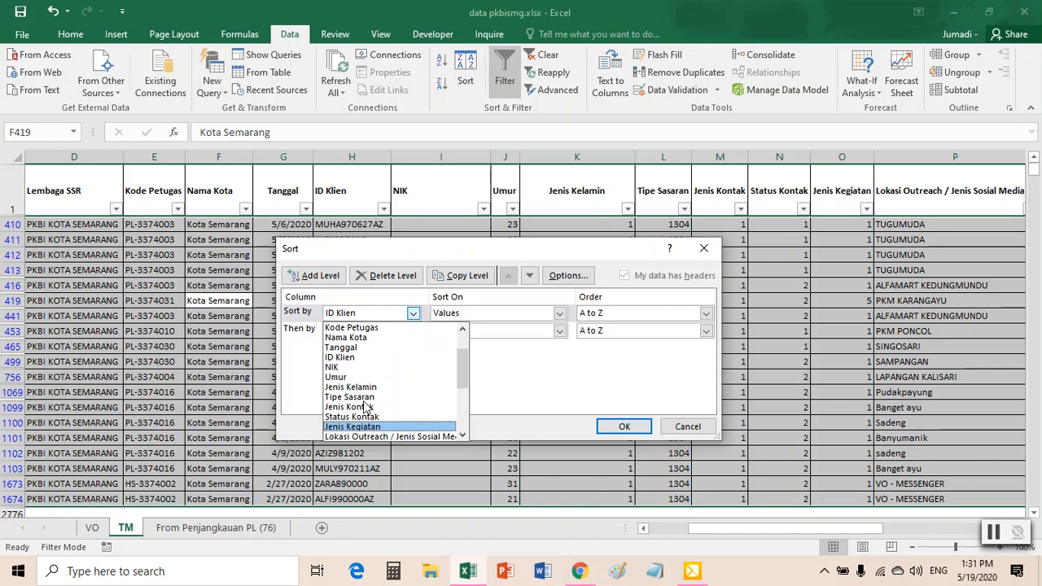
pyautogui.click(342, 347)
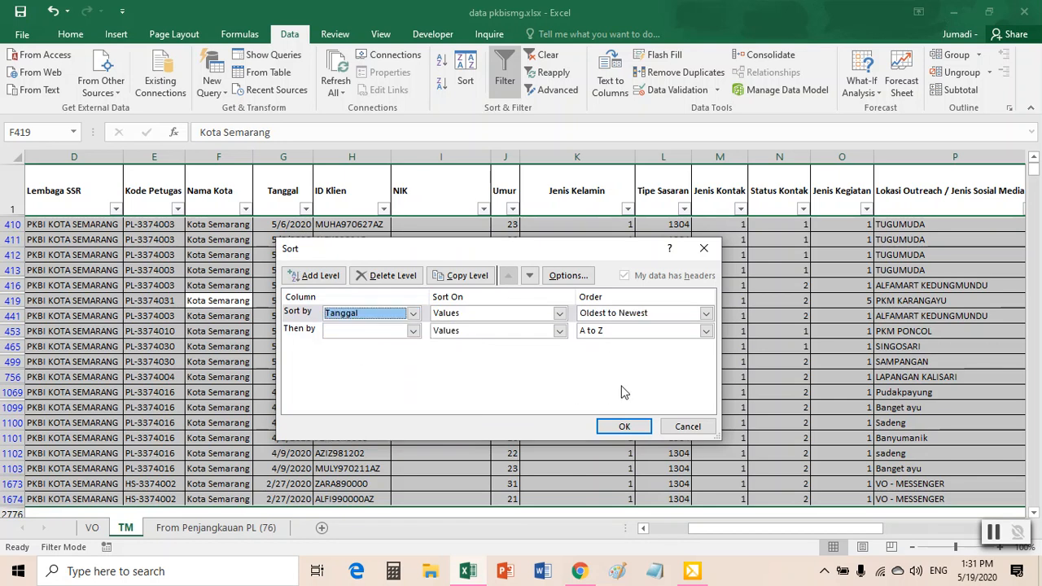
pyautogui.click(414, 314)
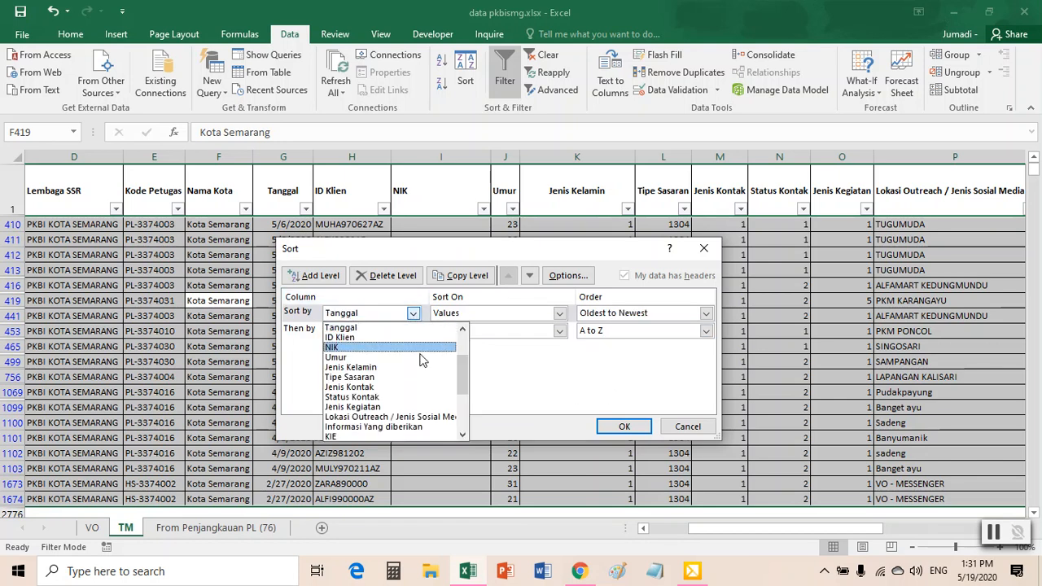
pyautogui.click(410, 340)
pyautogui.click(414, 331)
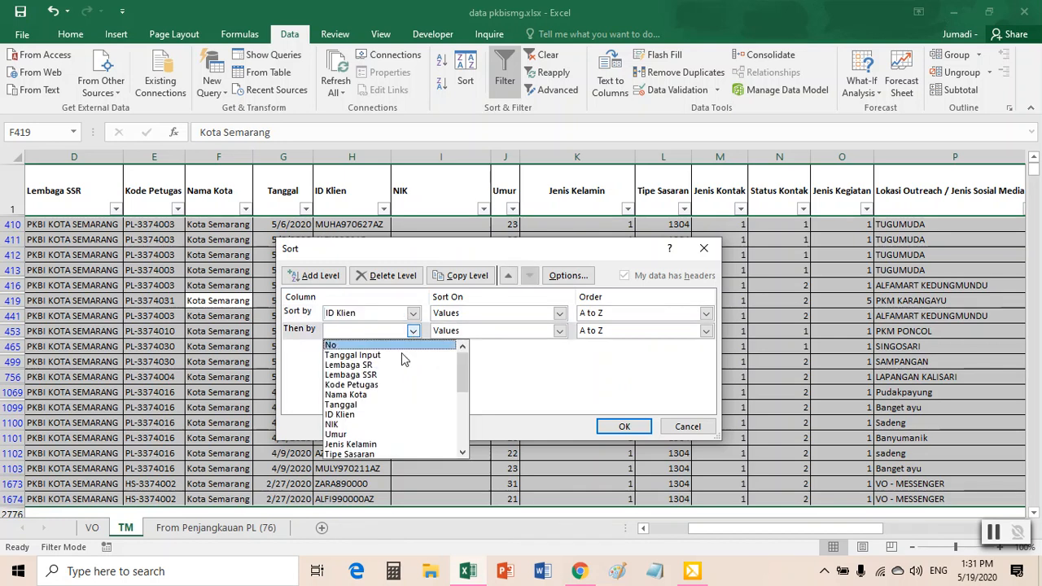
pyautogui.click(395, 407)
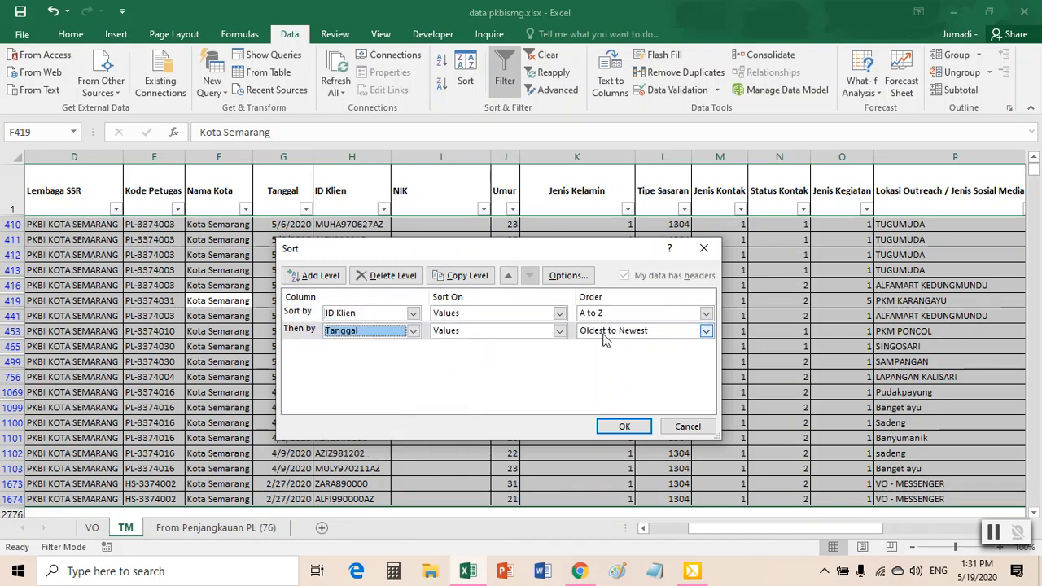
pyautogui.click(633, 432)
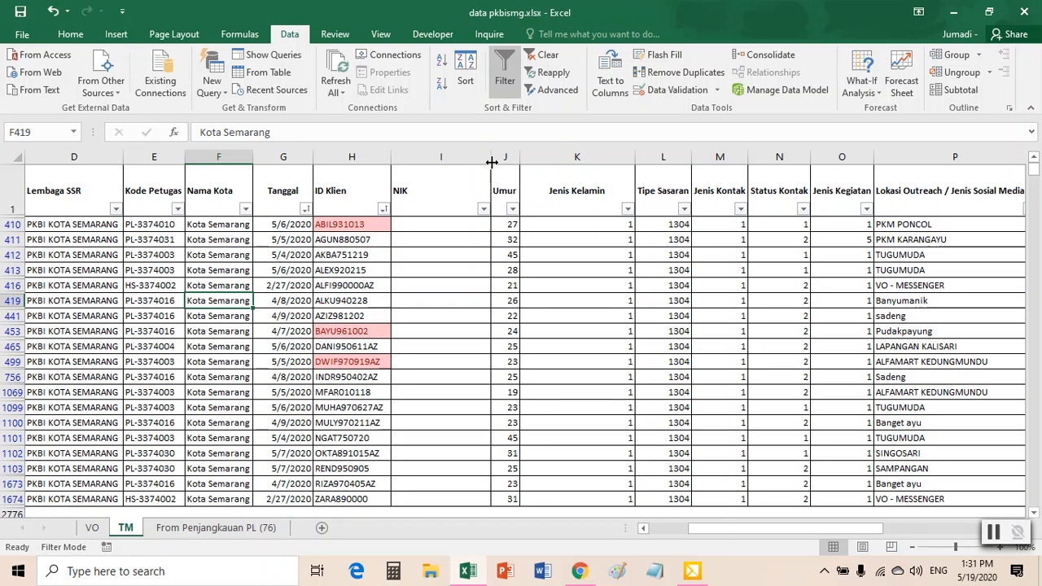
# Remove the TM filter and sort all records by ID Klien A to Z with Tanggal oldest to newest as second level.
pyautogui.click(504, 79)
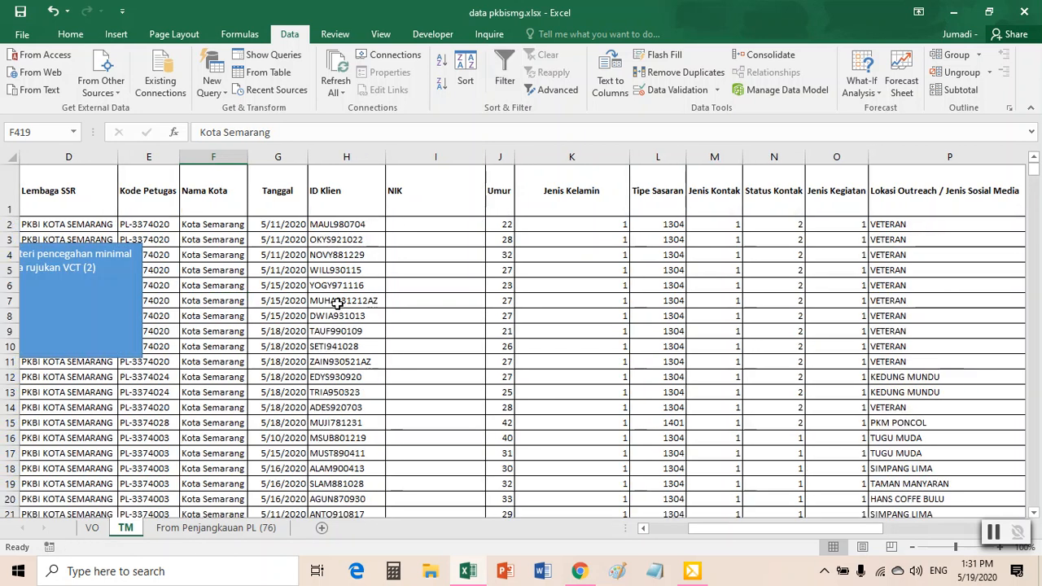
pyautogui.click(278, 269)
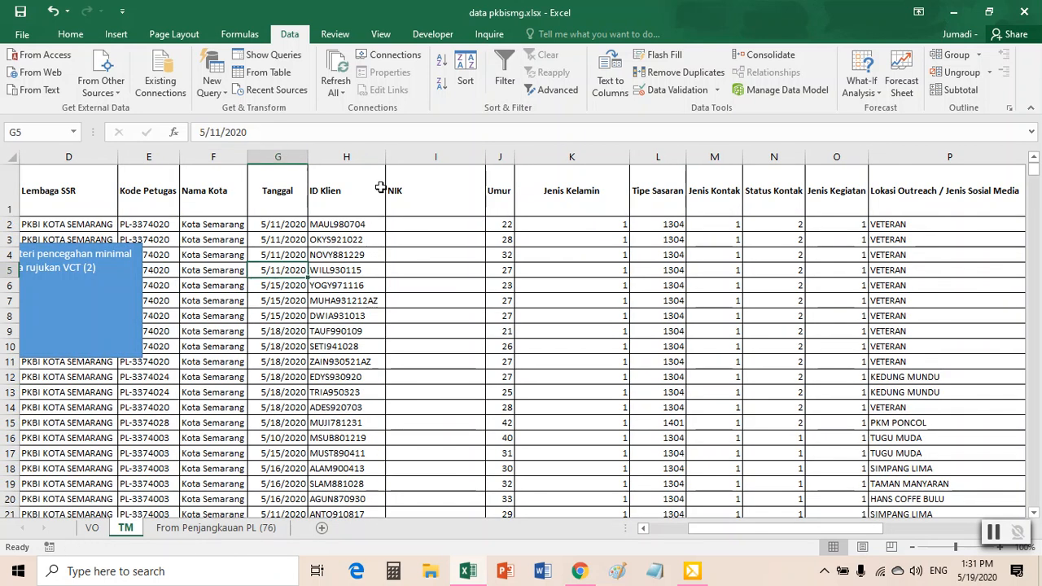
pyautogui.click(473, 73)
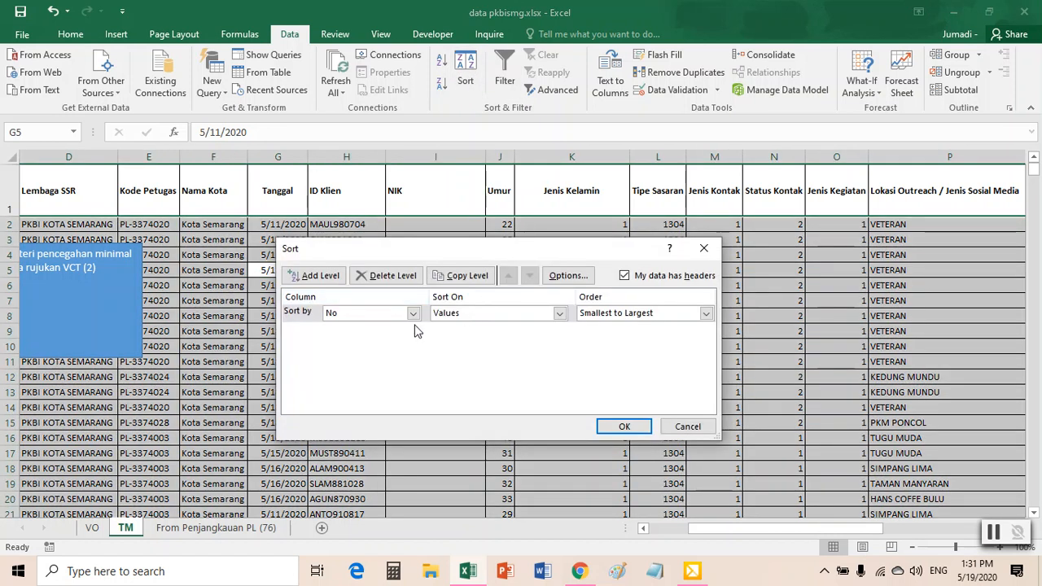
pyautogui.click(413, 313)
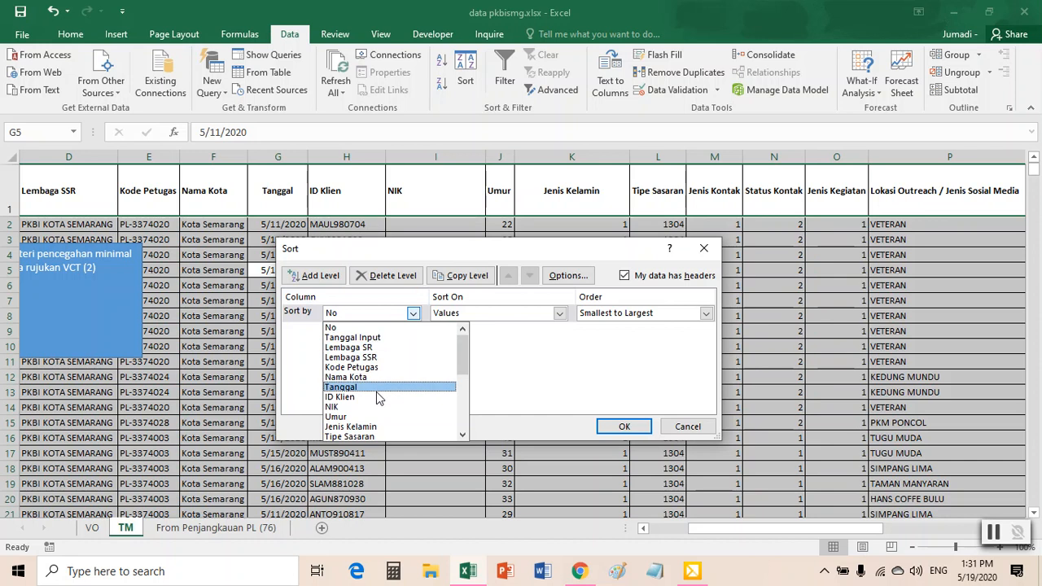
pyautogui.click(383, 397)
pyautogui.click(316, 276)
pyautogui.click(413, 330)
pyautogui.click(375, 407)
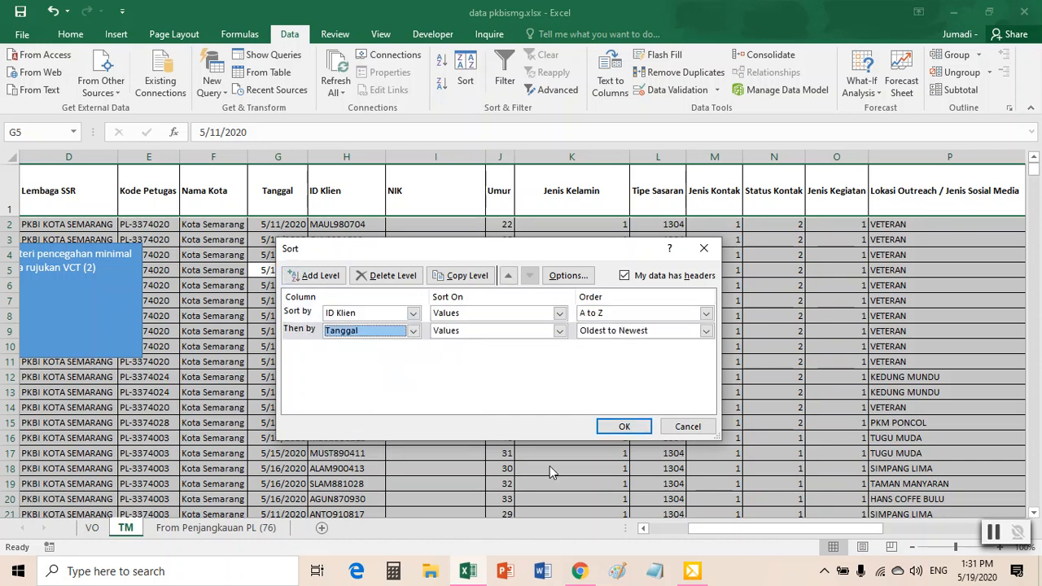
pyautogui.click(624, 426)
# Turn the column filters back on for the sorted TM records and filter the pm column to show only value 2.
pyautogui.click(367, 315)
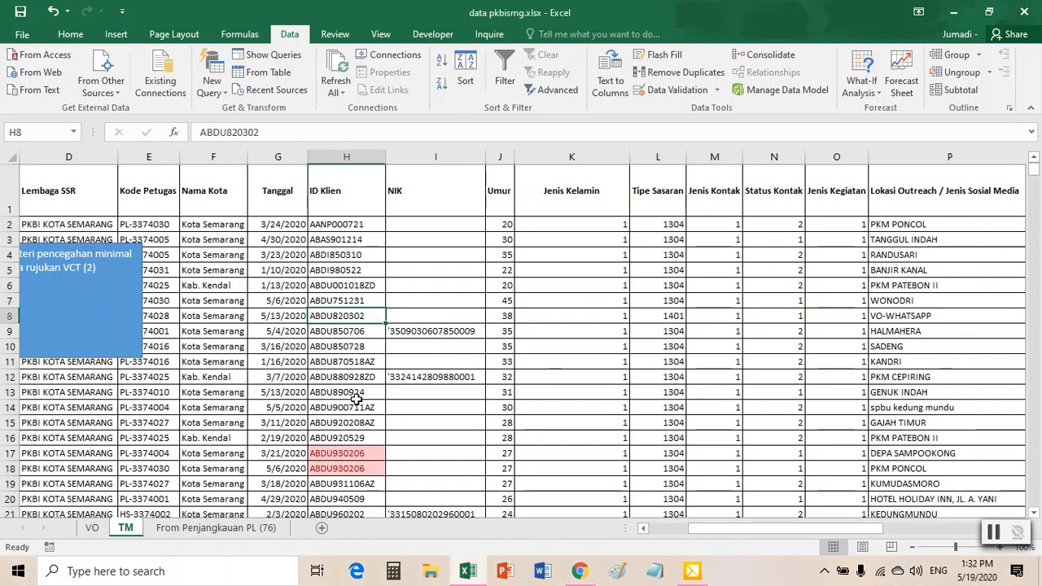
pyautogui.moveTo(875, 531); pyautogui.dragTo(977, 530)
pyautogui.click(915, 222)
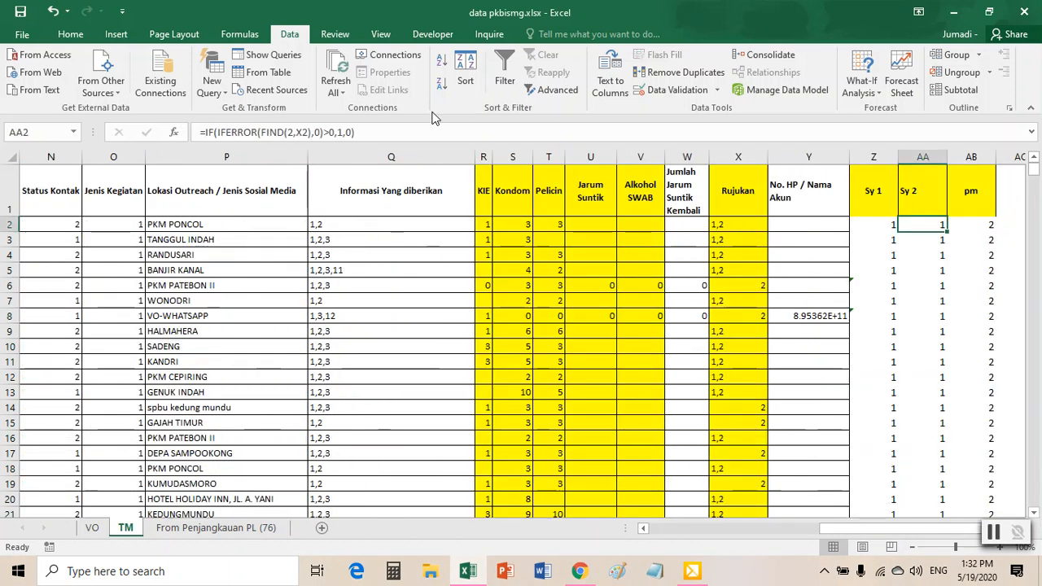
pyautogui.click(505, 73)
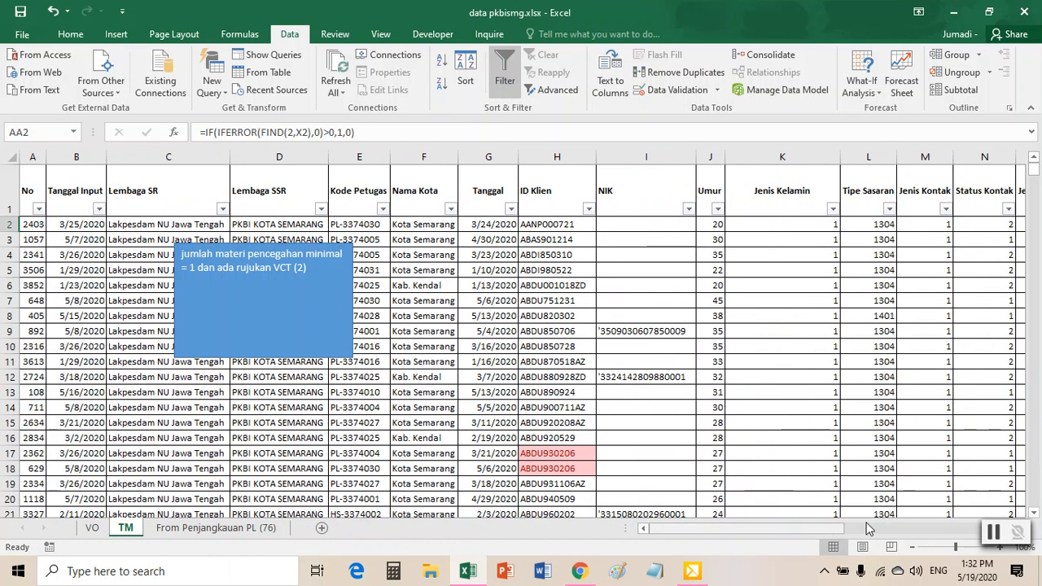
pyautogui.moveTo(847, 534); pyautogui.dragTo(1003, 534)
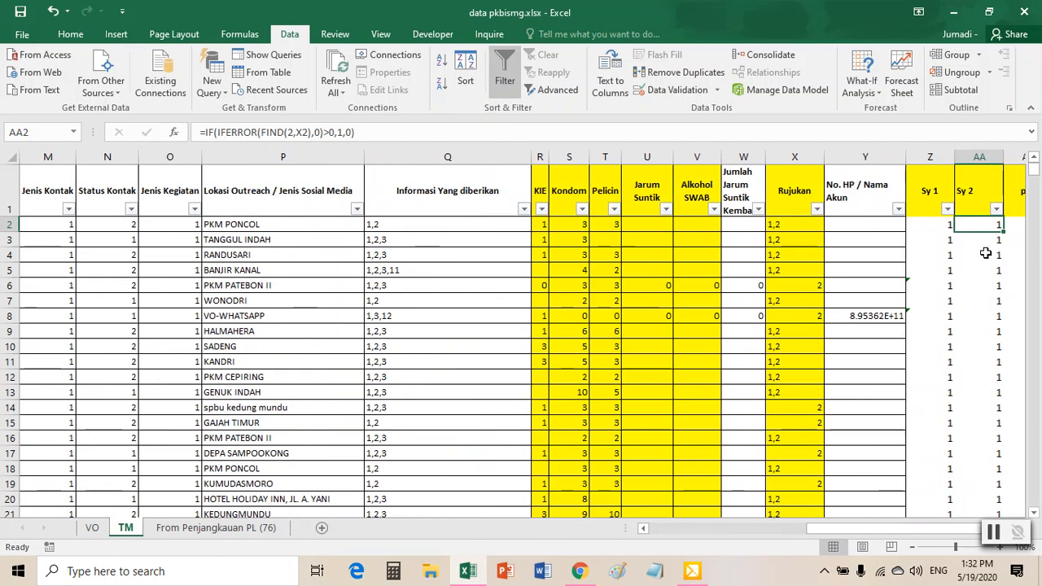
pyautogui.hscroll(1, 911, 537)
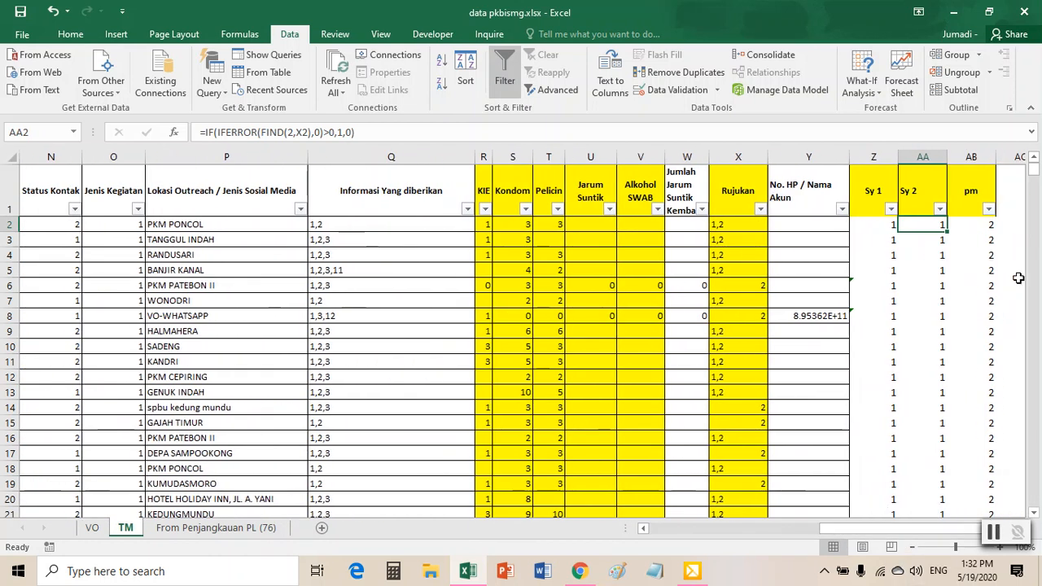
pyautogui.click(989, 210)
pyautogui.click(840, 372)
pyautogui.click(896, 500)
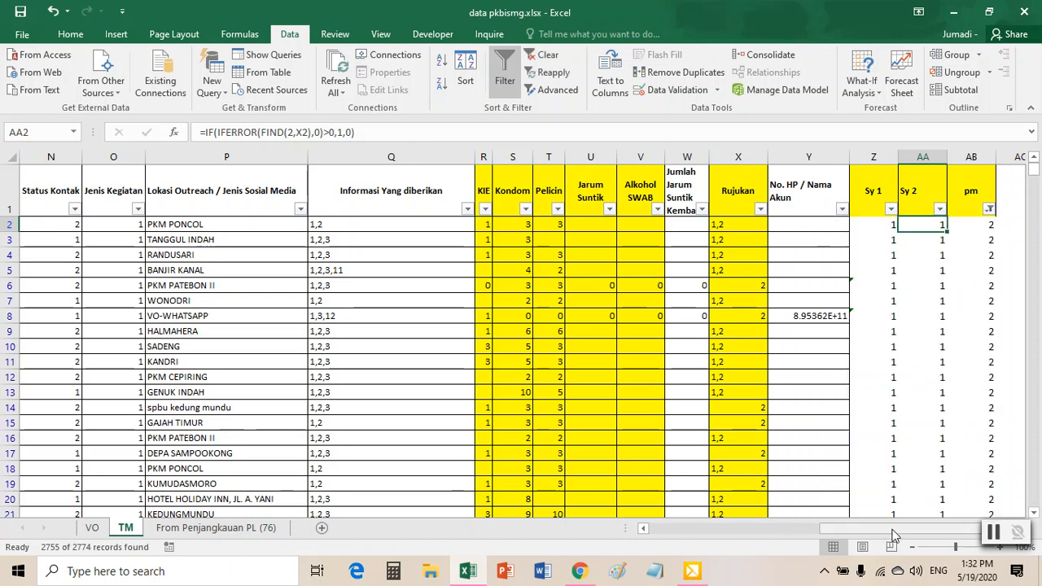
# Compare the records sharing a client ID in rows 17 and 18, and fill row 17's Kode Petugas cell with yellow.
pyautogui.moveTo(888, 529); pyautogui.dragTo(721, 529)
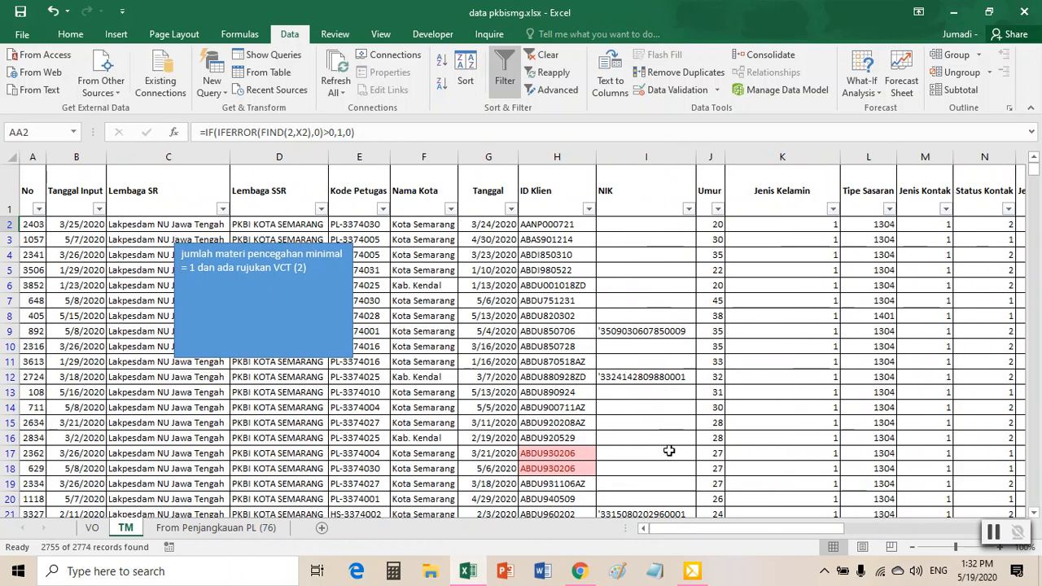
pyautogui.moveTo(565, 454); pyautogui.dragTo(568, 469)
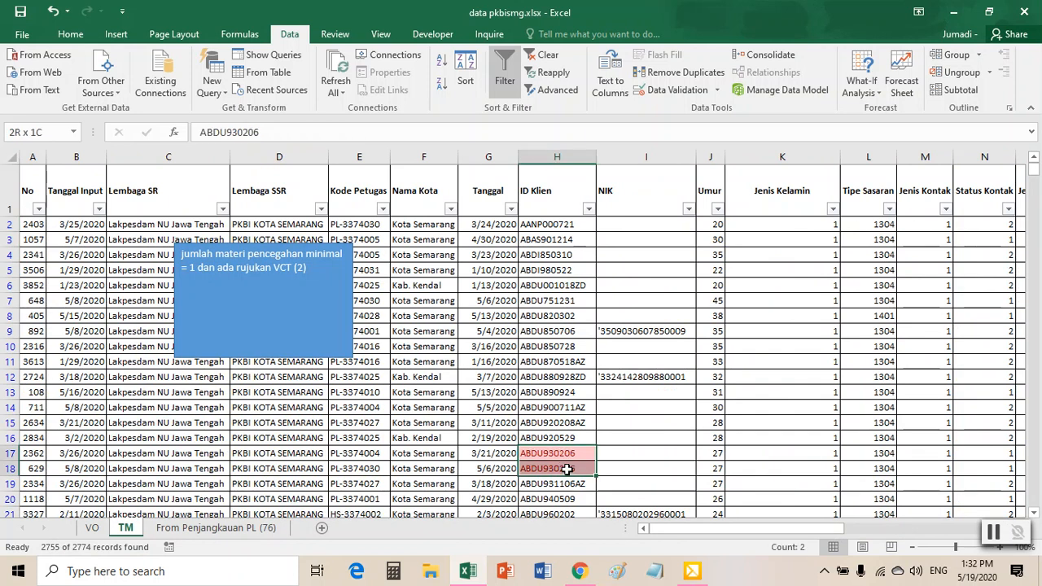
pyautogui.scroll(-1, 565, 474)
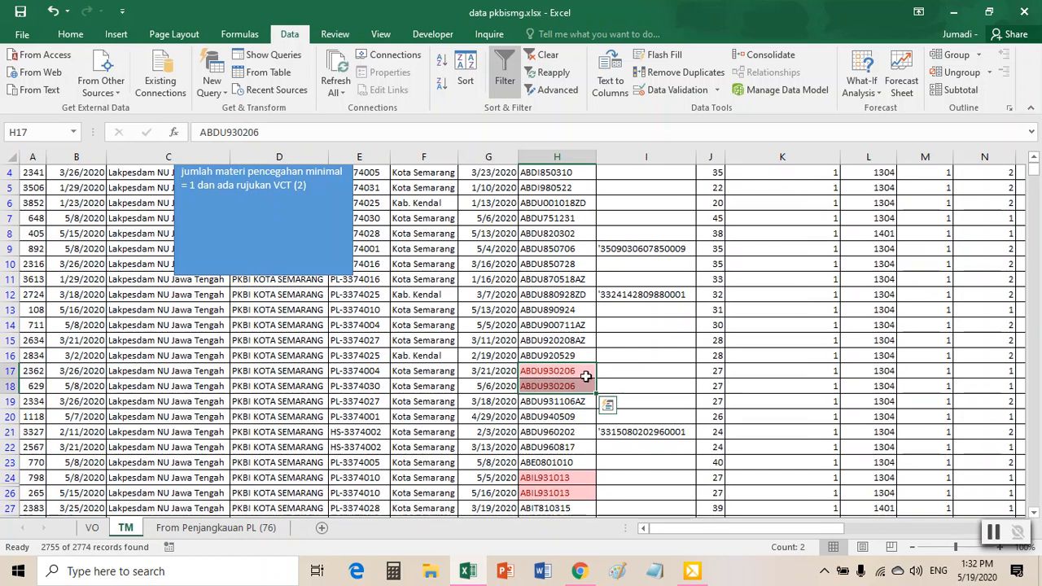
pyautogui.click(481, 375)
pyautogui.moveTo(478, 375); pyautogui.dragTo(355, 373)
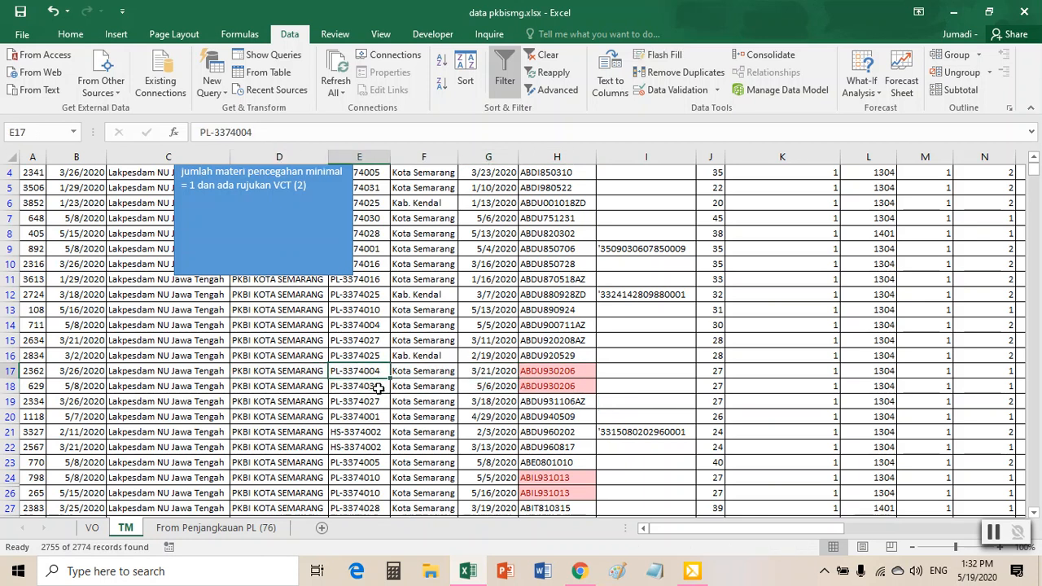
pyautogui.click(547, 375)
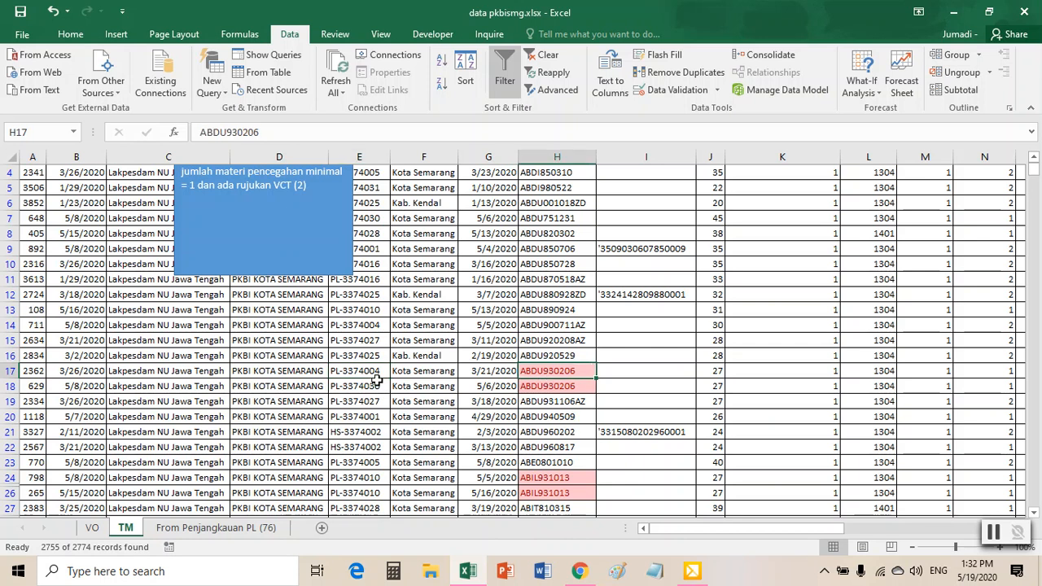
pyautogui.click(370, 372)
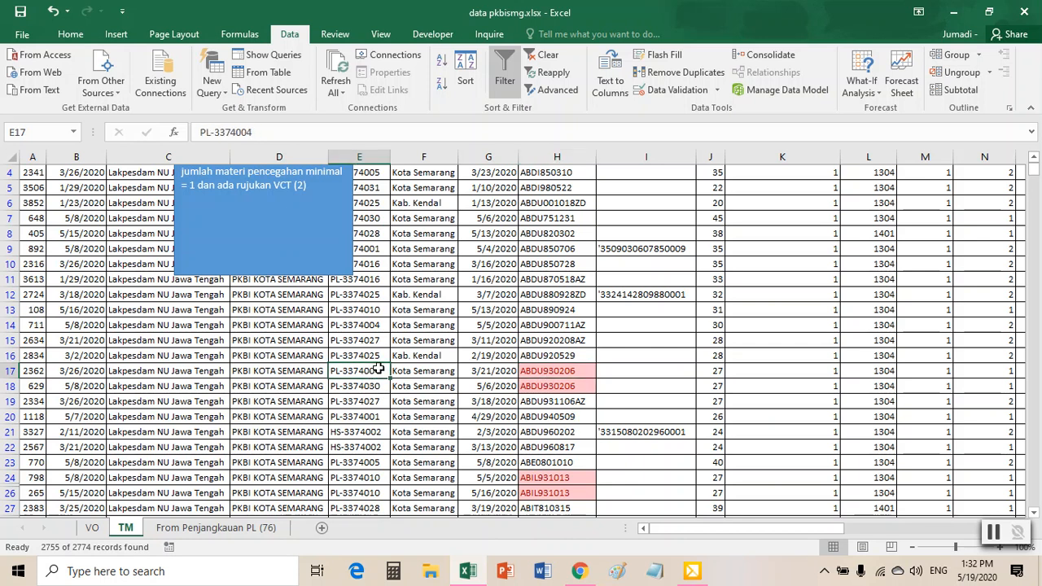
pyautogui.rightClick(380, 372)
pyautogui.click(441, 416)
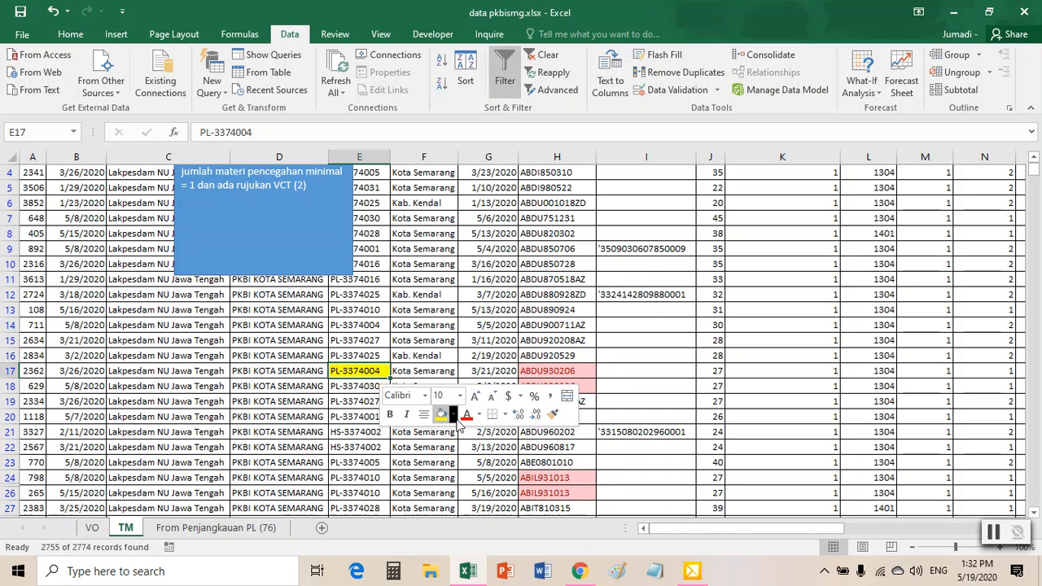
pyautogui.click(628, 478)
# Fill the Kode Petugas cells of the duplicate client records in rows 24 and 26 with yellow.
pyautogui.scroll(-2, 607, 457)
pyautogui.click(570, 388)
pyautogui.moveTo(377, 389); pyautogui.dragTo(380, 402)
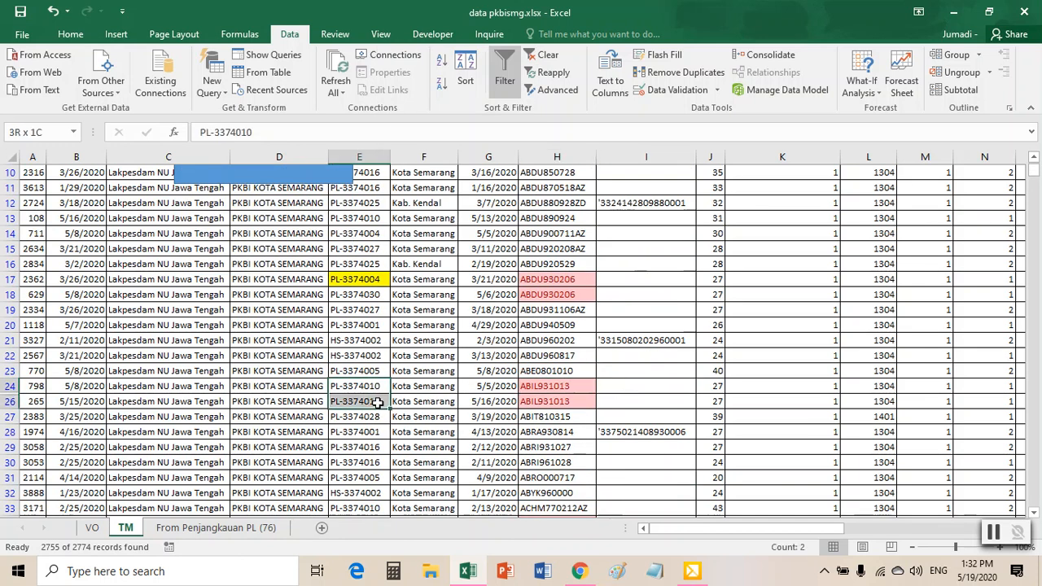
pyautogui.rightClick(379, 403)
pyautogui.click(441, 440)
pyautogui.click(617, 400)
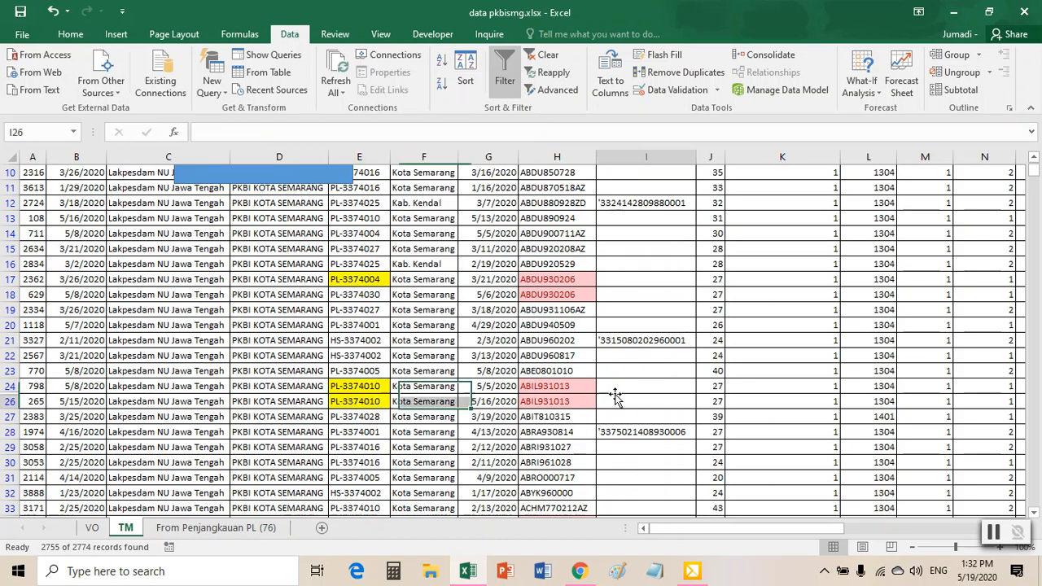
# Compare the Tanggal dates of the duplicate client records in rows 24 and 26.
pyautogui.click(499, 387)
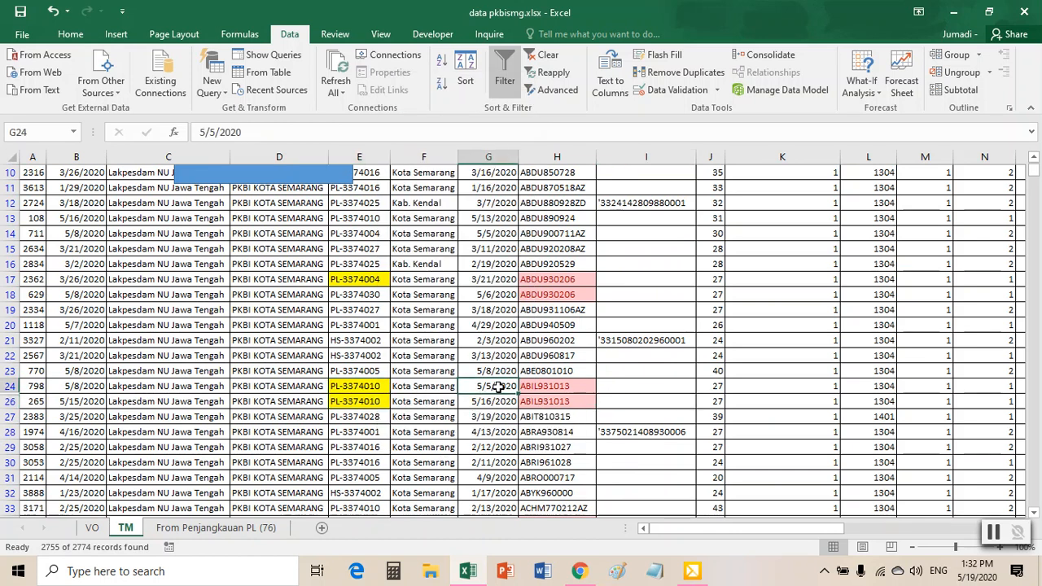
pyautogui.click(504, 402)
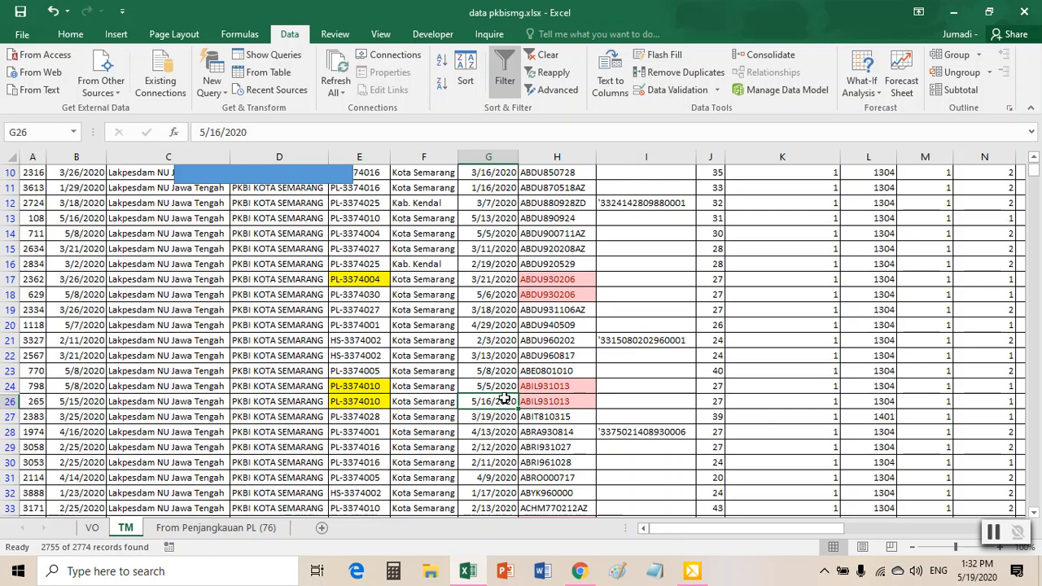
pyautogui.moveTo(501, 386); pyautogui.dragTo(505, 396)
pyautogui.scroll(-4, 500, 404)
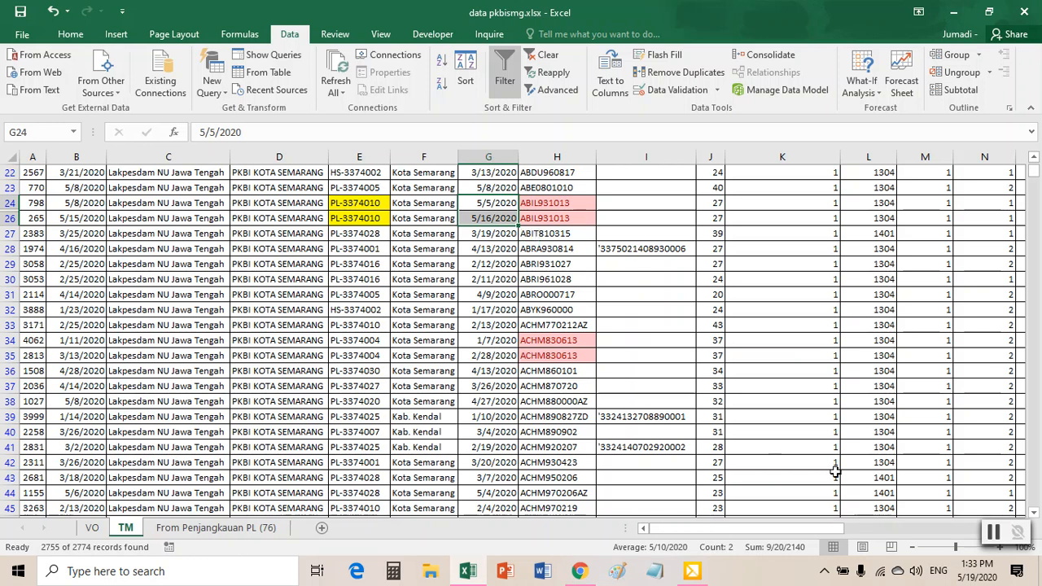
# Examine the Sy 1, Sy 2 and pm formulas in row 2 of the TM sheet.
pyautogui.moveTo(821, 529); pyautogui.dragTo(989, 529)
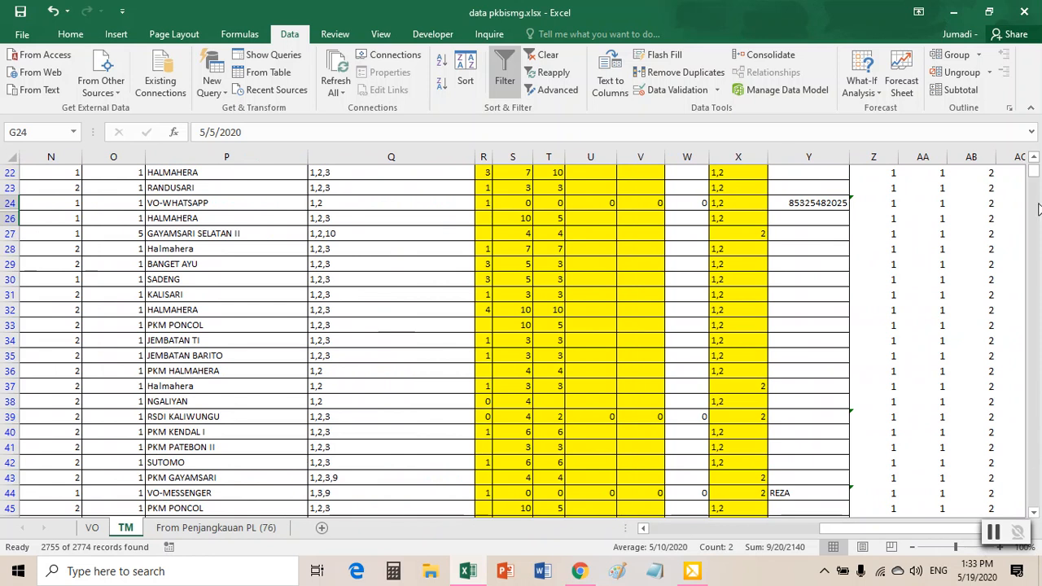
pyautogui.scroll(1, 1032, 174)
pyautogui.moveTo(1032, 174); pyautogui.dragTo(1032, 166)
pyautogui.click(872, 225)
pyautogui.click(930, 224)
pyautogui.click(959, 226)
pyautogui.click(912, 227)
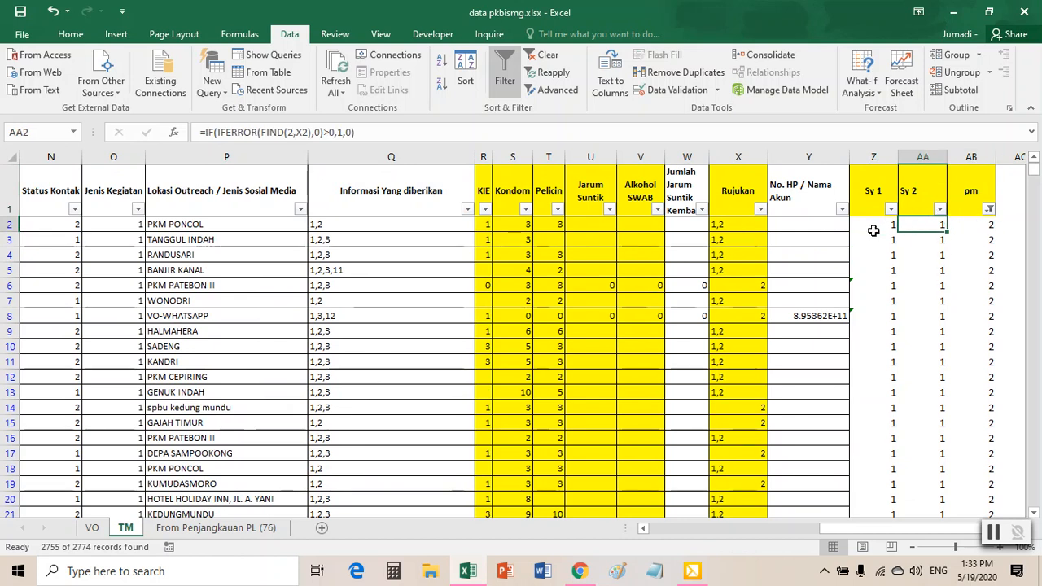
pyautogui.click(873, 226)
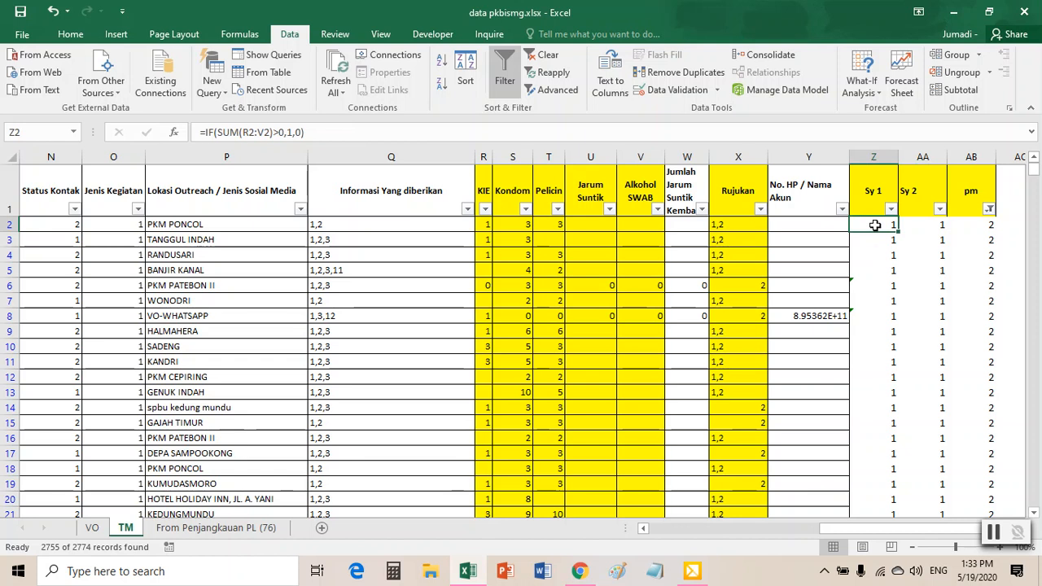
# Examine the VO sheet's Informasi Yang diberikan and Rujukan columns, and the empty columns after No. HP / Nama Akun.
pyautogui.click(96, 528)
pyautogui.click(342, 391)
pyautogui.moveTo(827, 532); pyautogui.dragTo(805, 530)
pyautogui.click(549, 189)
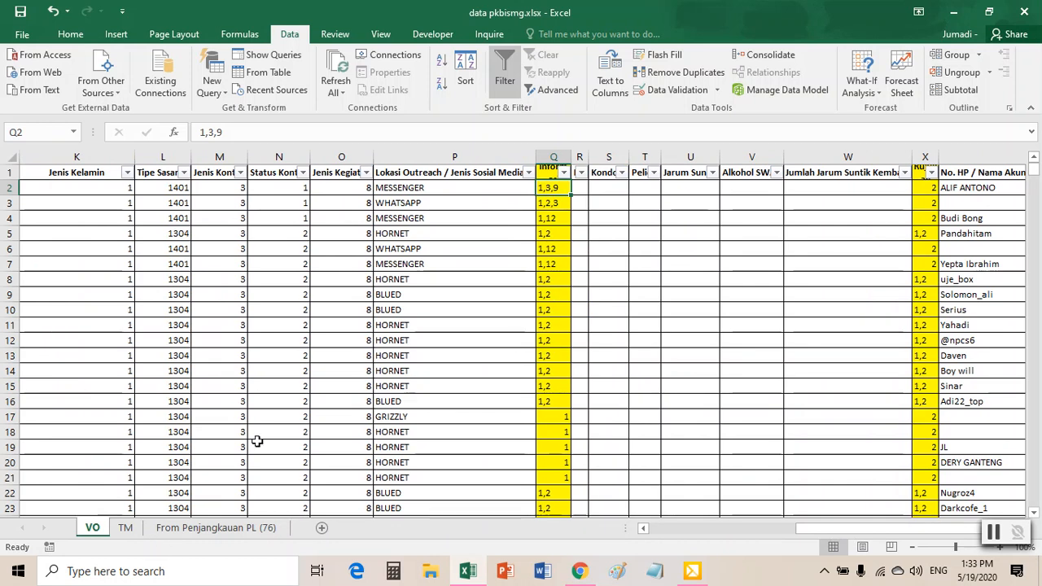
pyautogui.moveTo(857, 535); pyautogui.dragTo(932, 530)
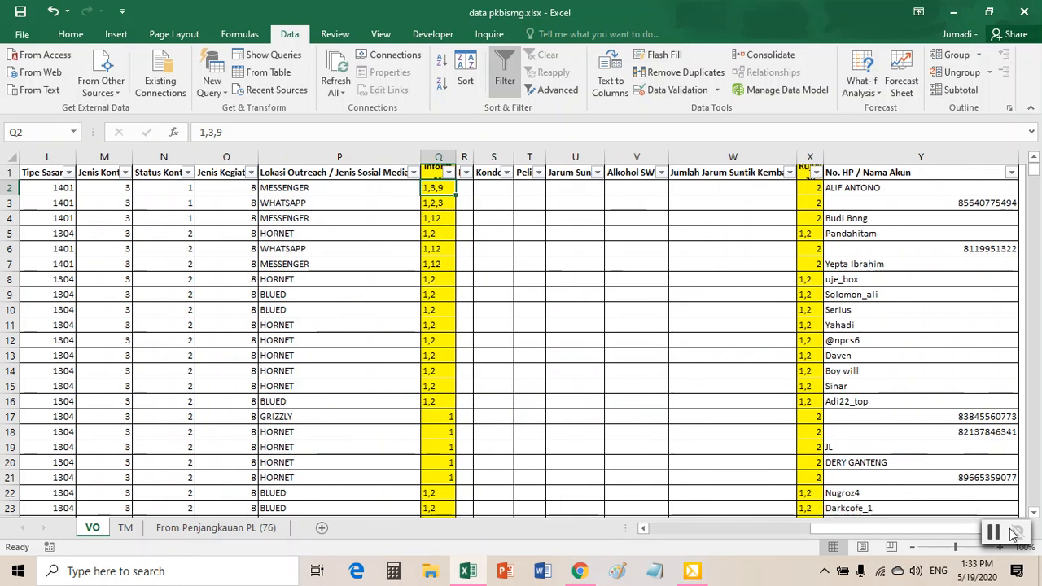
pyautogui.click(895, 204)
pyautogui.press('Right')
pyautogui.press('Right')
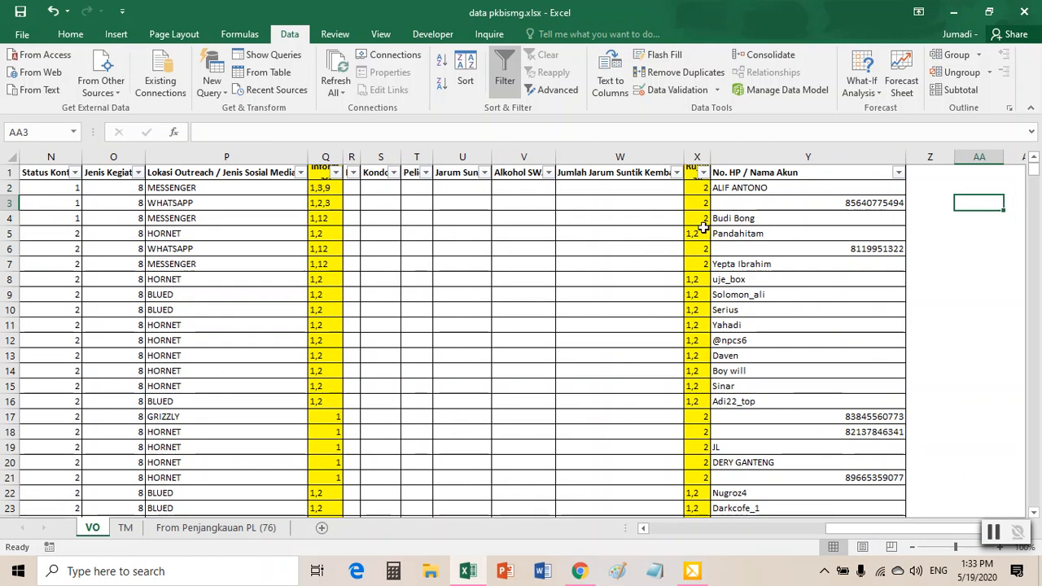
pyautogui.click(326, 156)
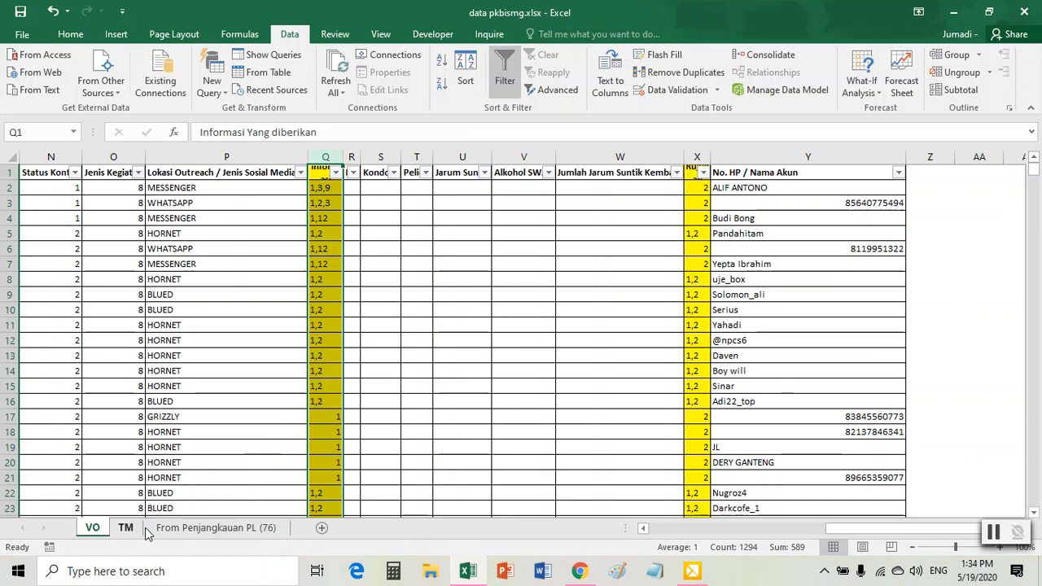
pyautogui.click(930, 156)
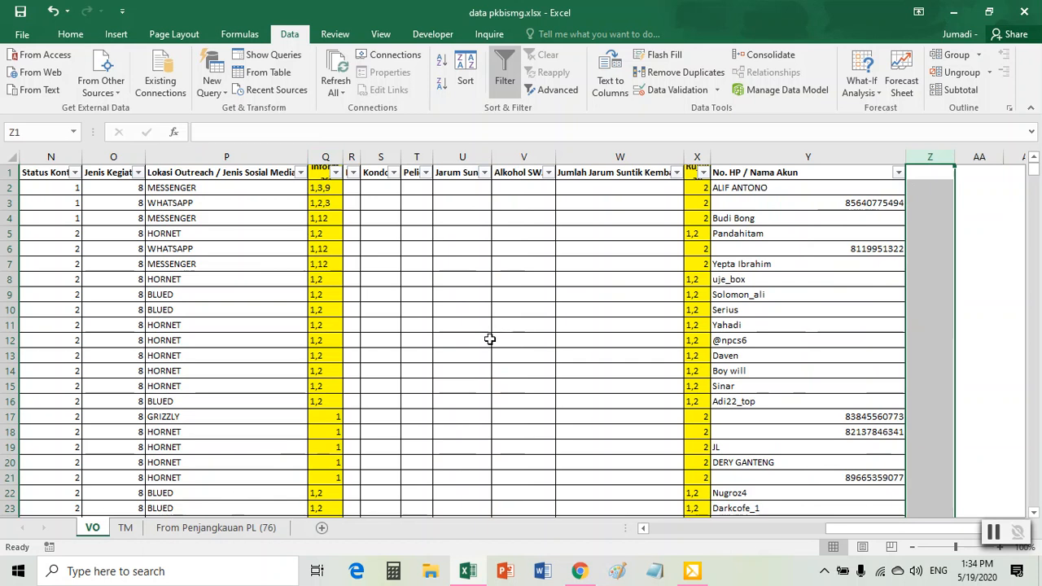
# Recheck the Sy 1 formula on the TM sheet and select cell Z2 on the VO sheet.
pyautogui.click(128, 529)
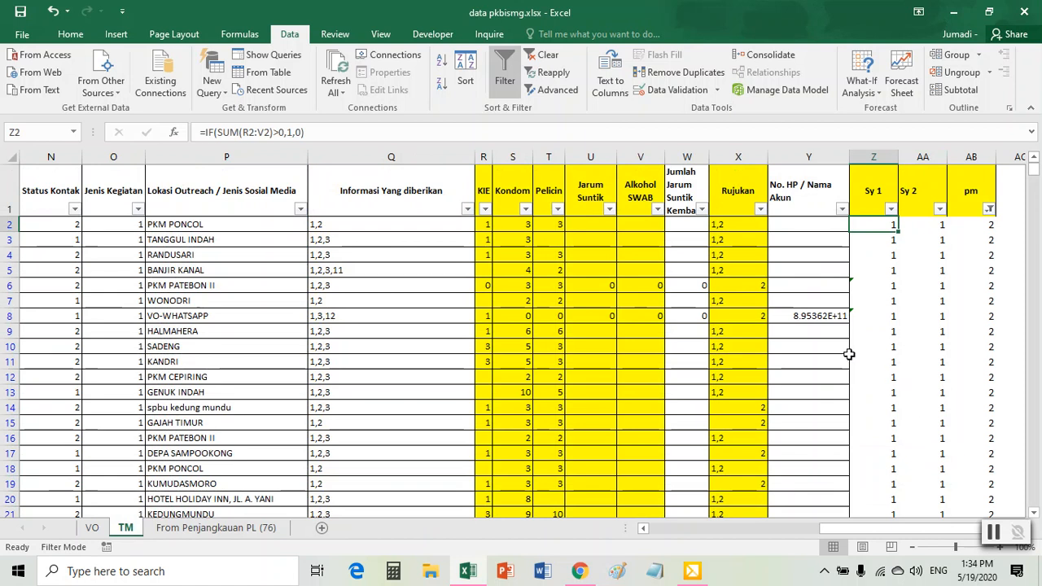
pyautogui.click(93, 528)
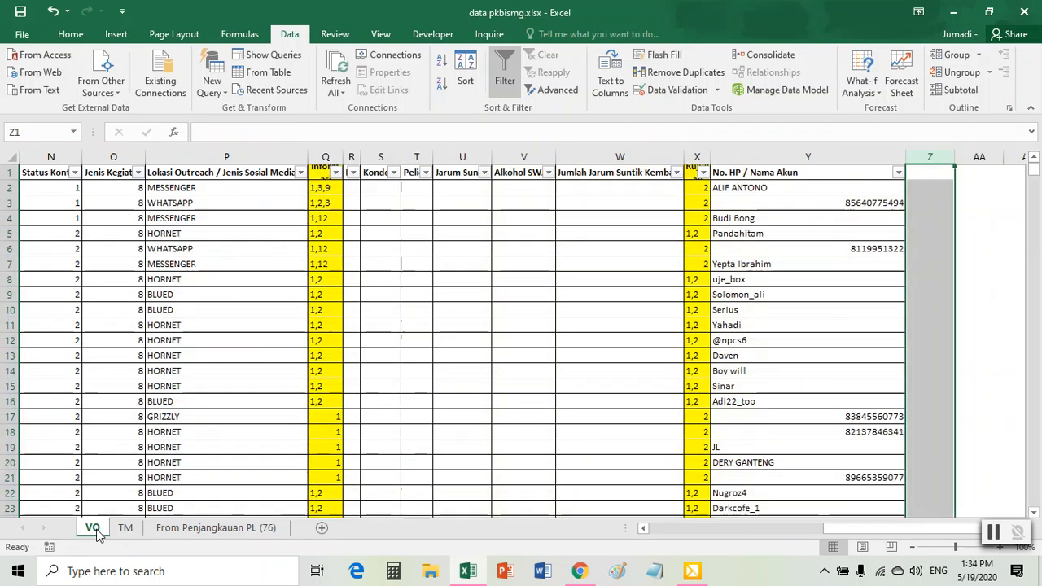
pyautogui.click(932, 188)
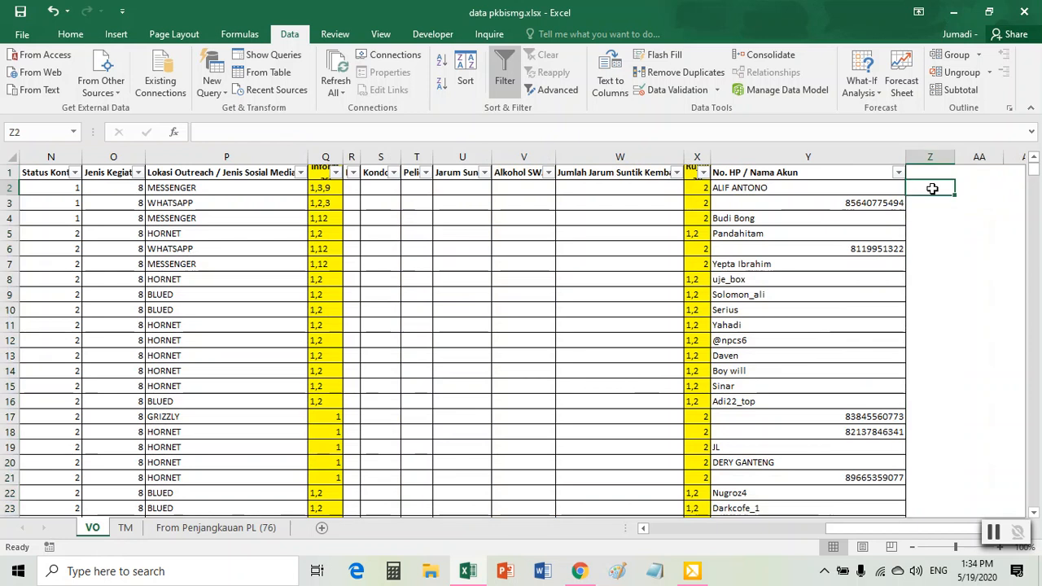